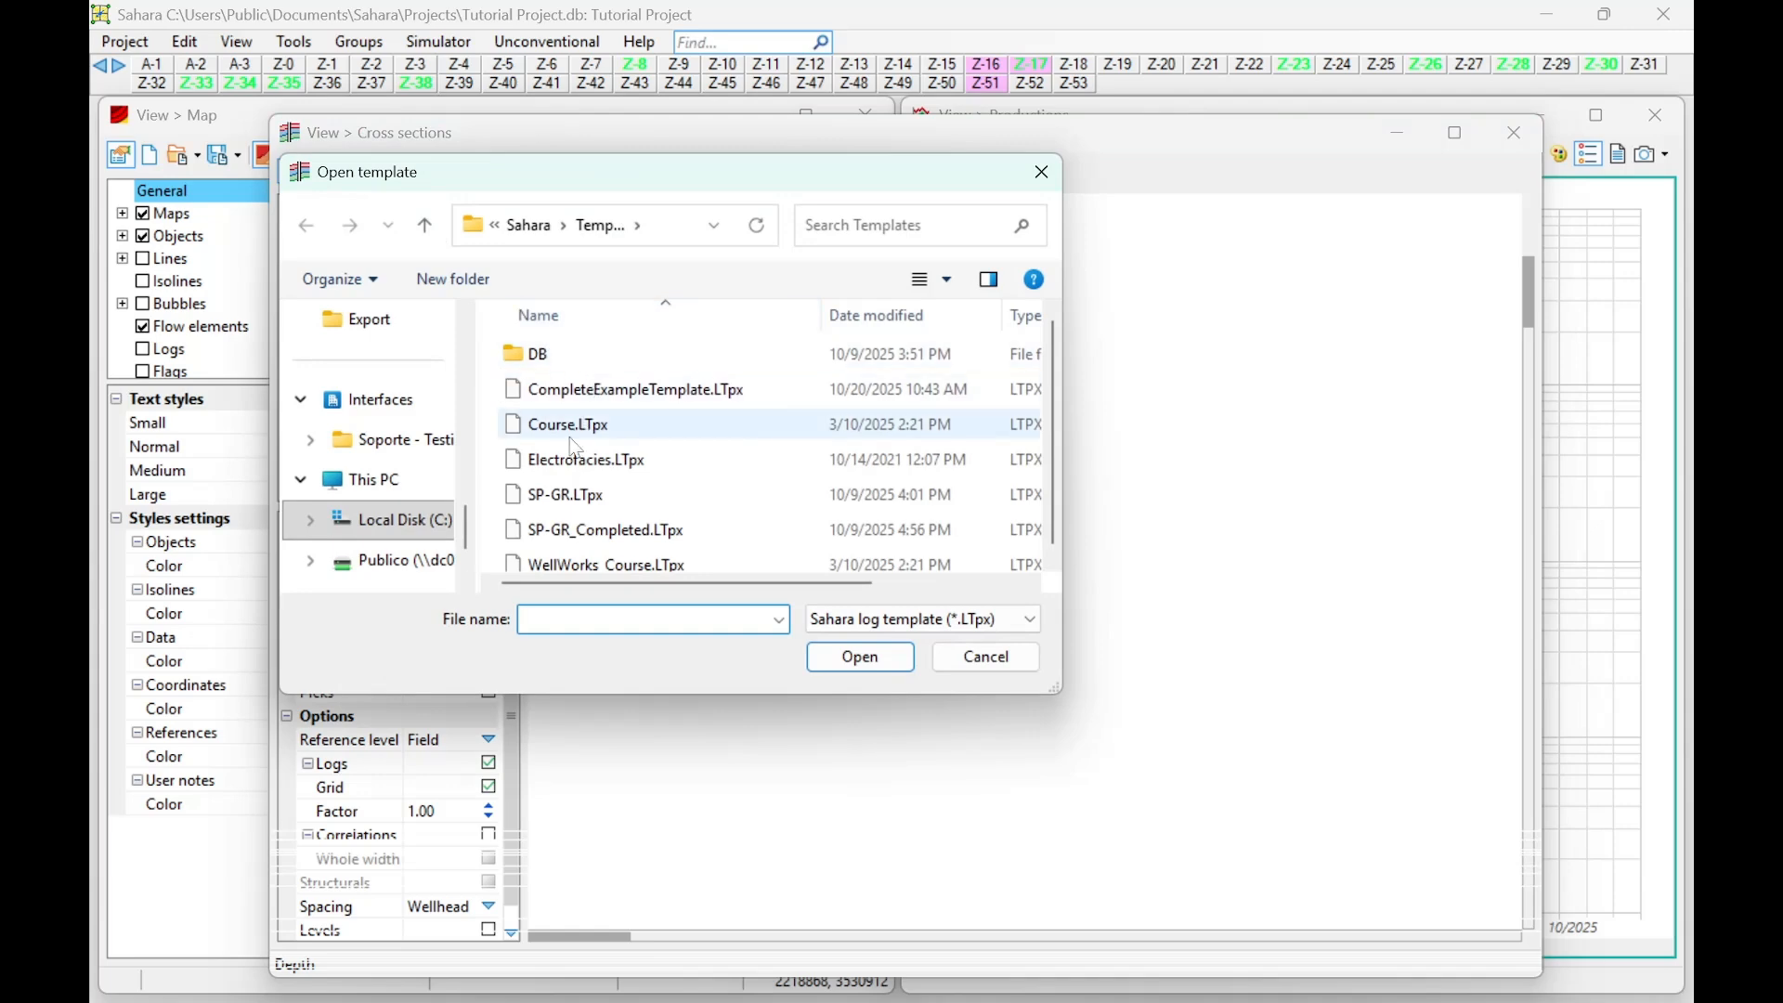
Step: Load the Course.LTpx log template into the cross sections view and move its window aside to uncover the map
double_click(570, 438)
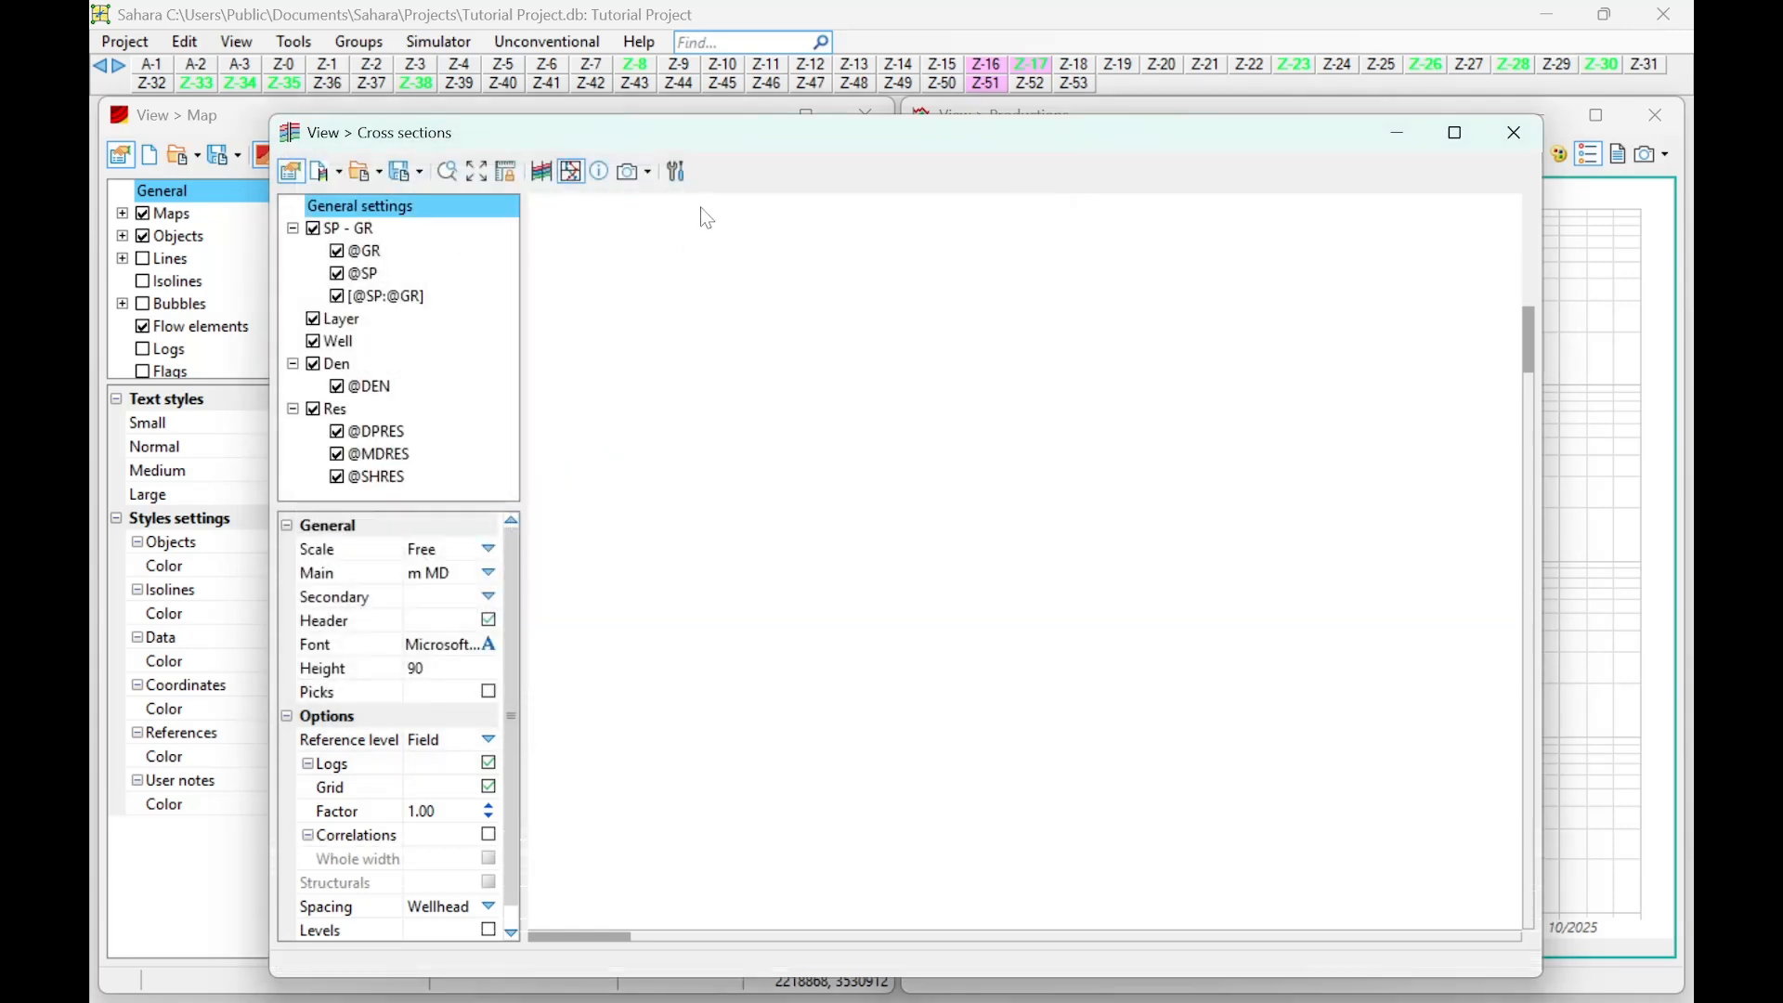
left_click_drag(693, 143, 1360, 123)
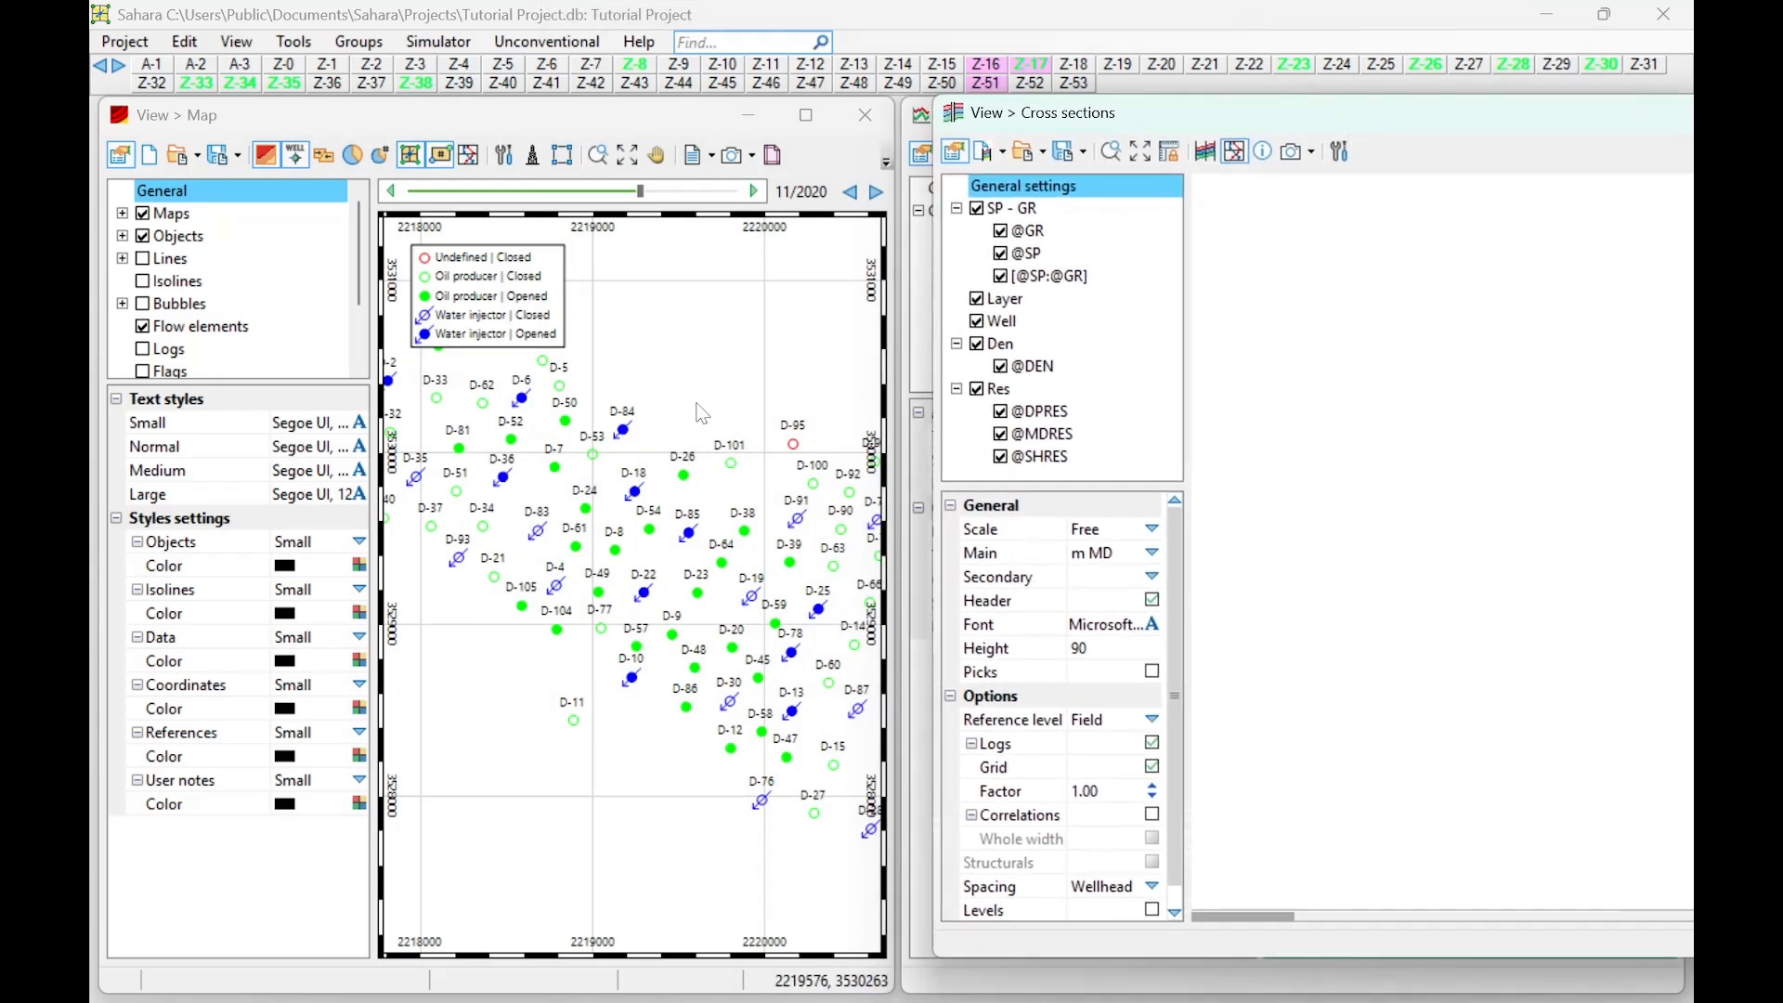
right_click(674, 357)
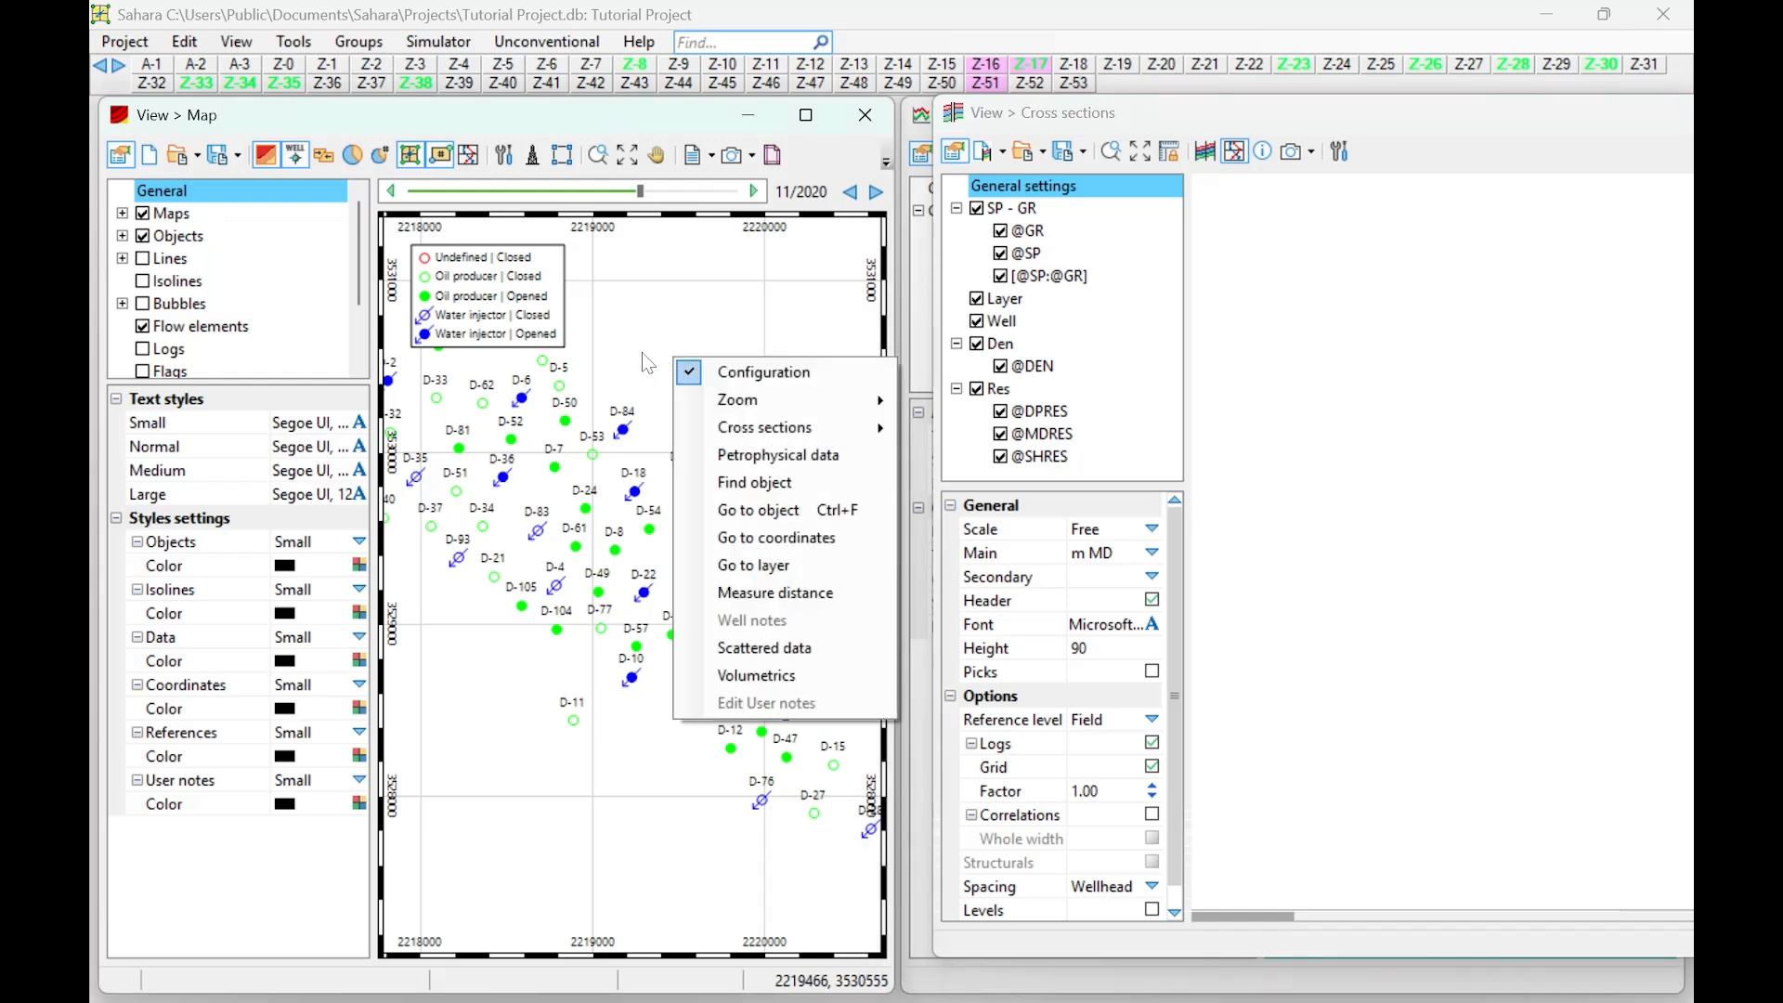
mouse_move(758, 430)
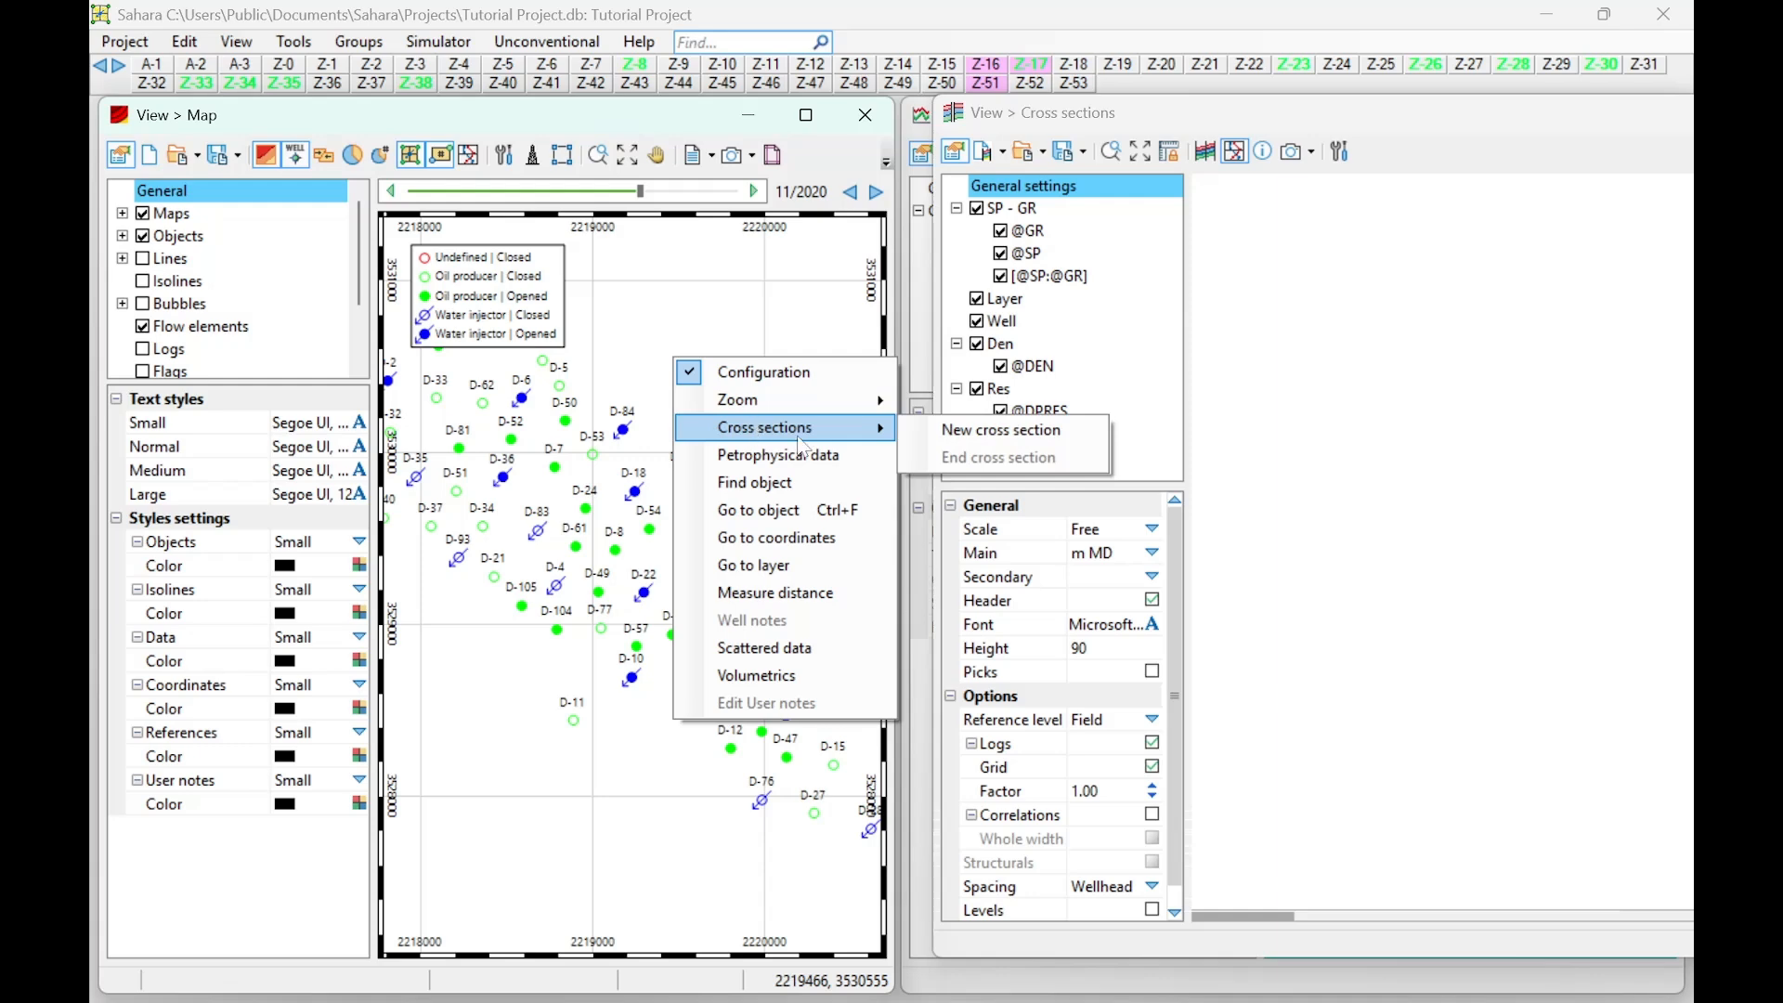
left_click(1002, 430)
left_click_drag(1106, 112, 504, 201)
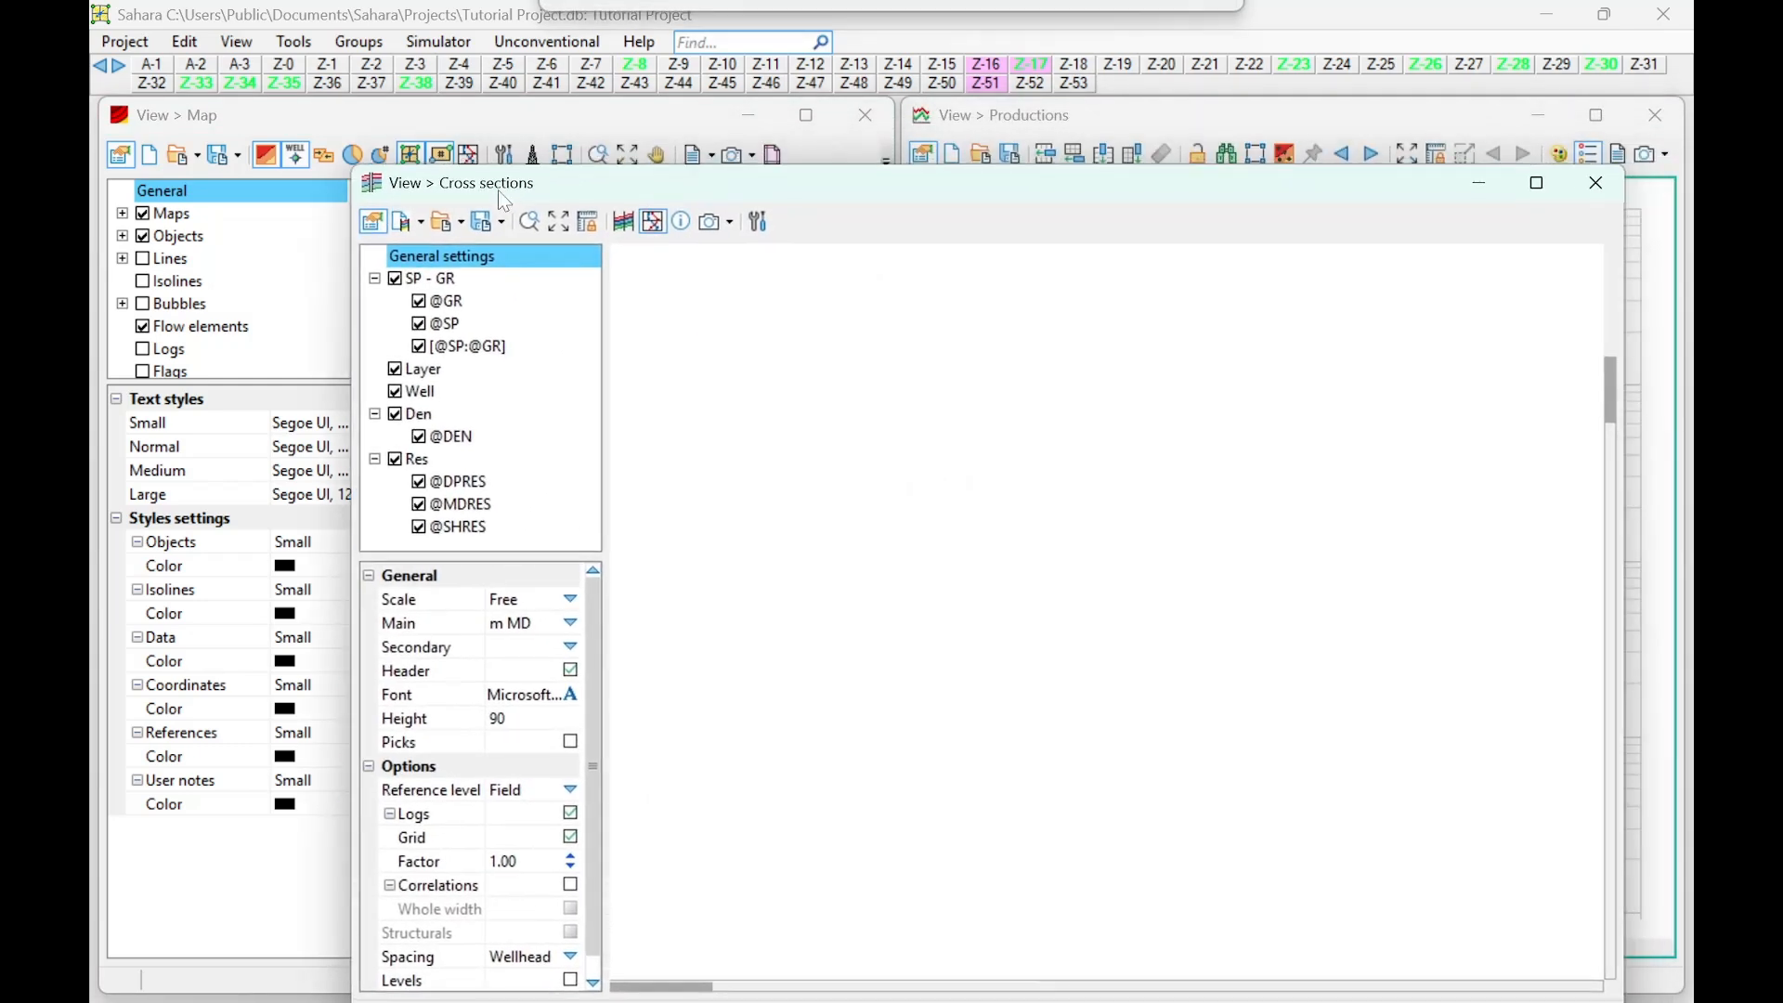
left_click(1596, 183)
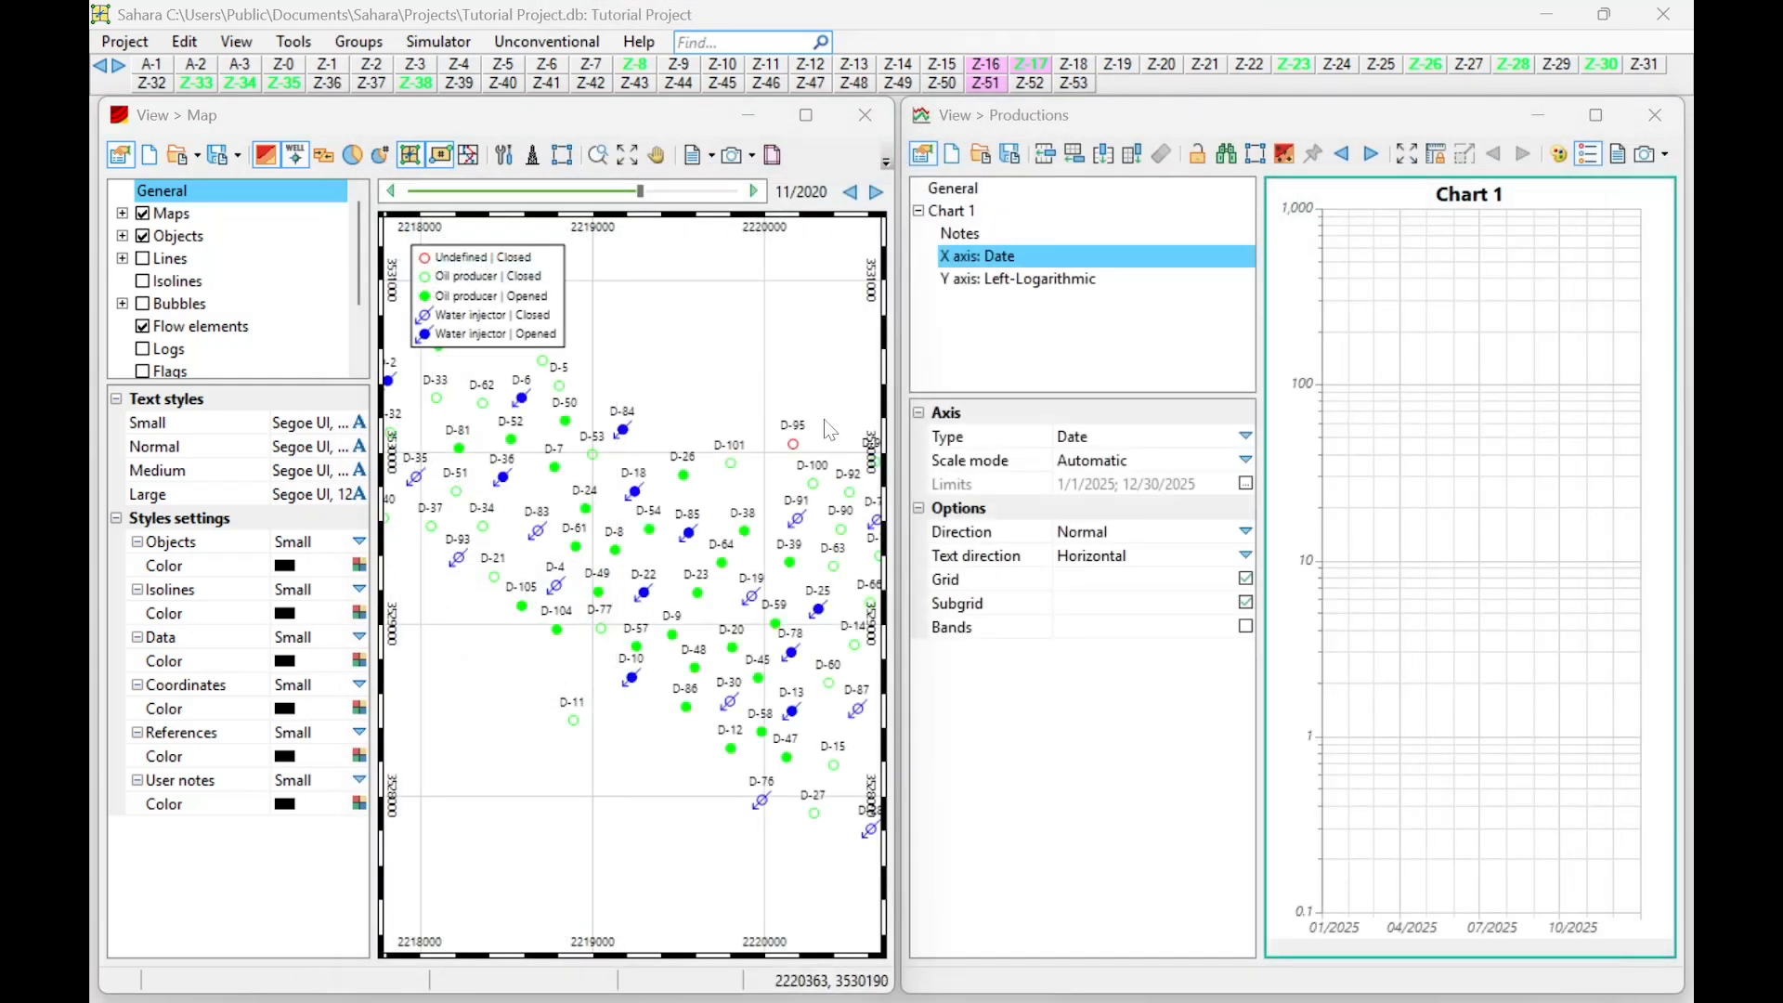
right_click(654, 407)
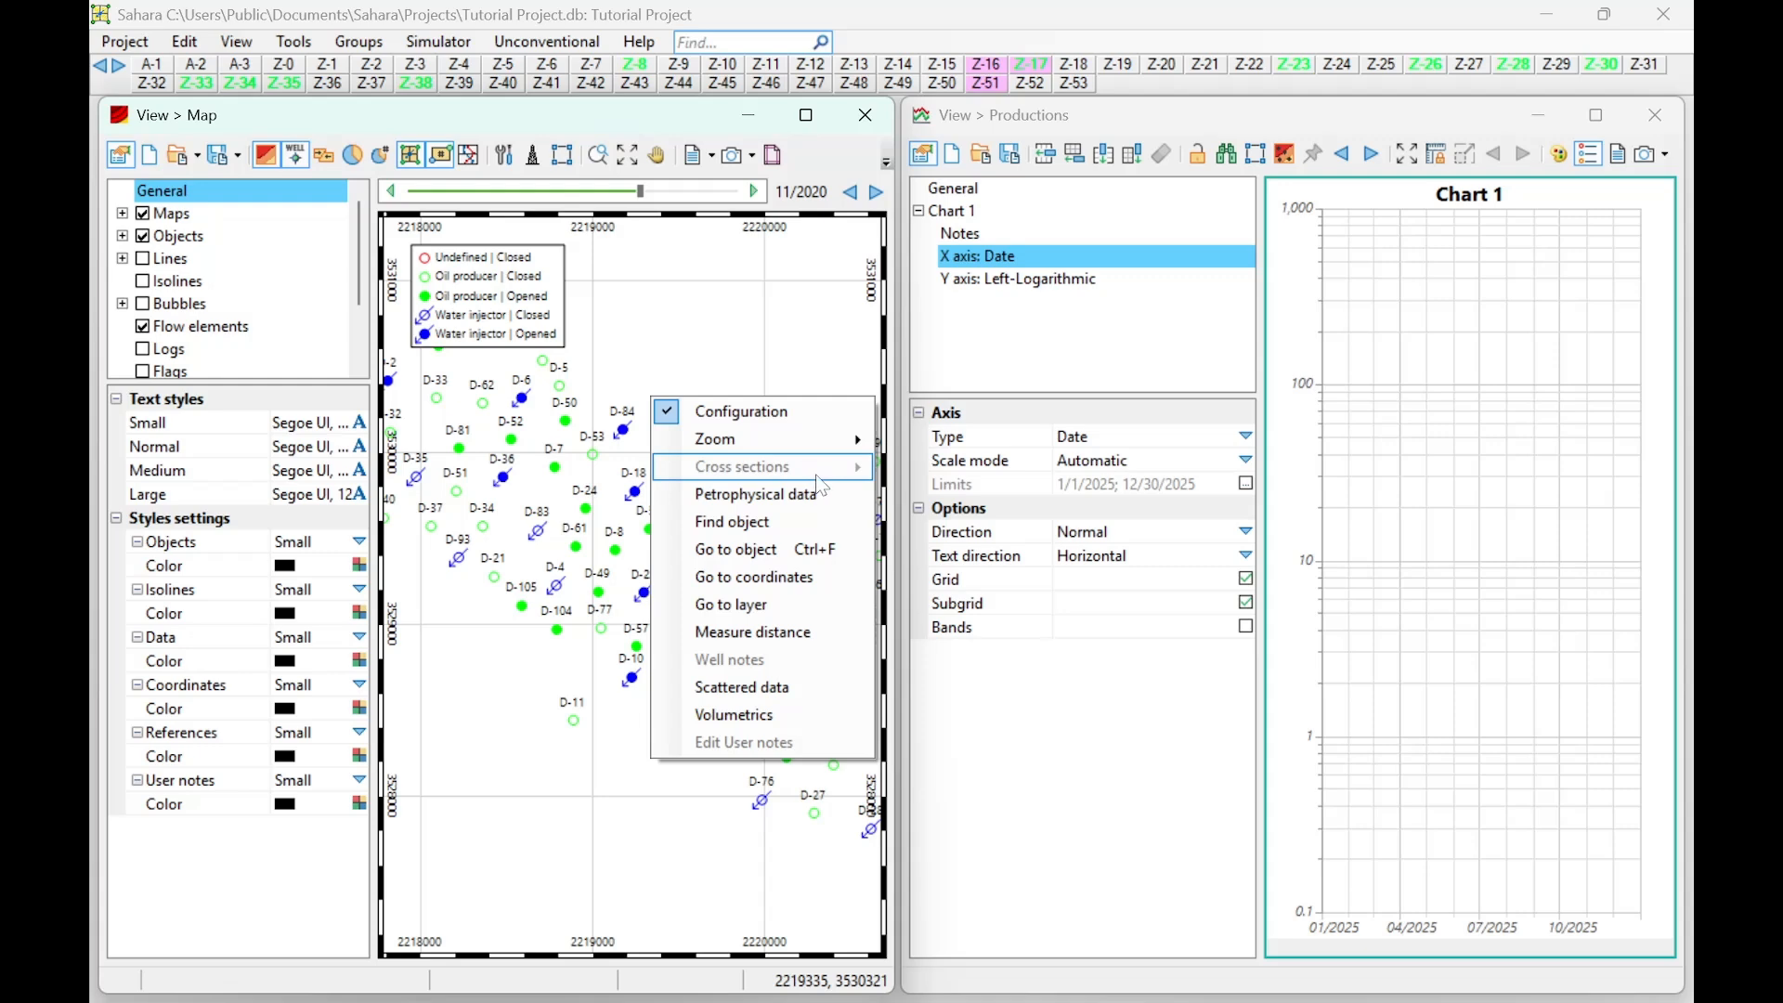
left_click(360, 42)
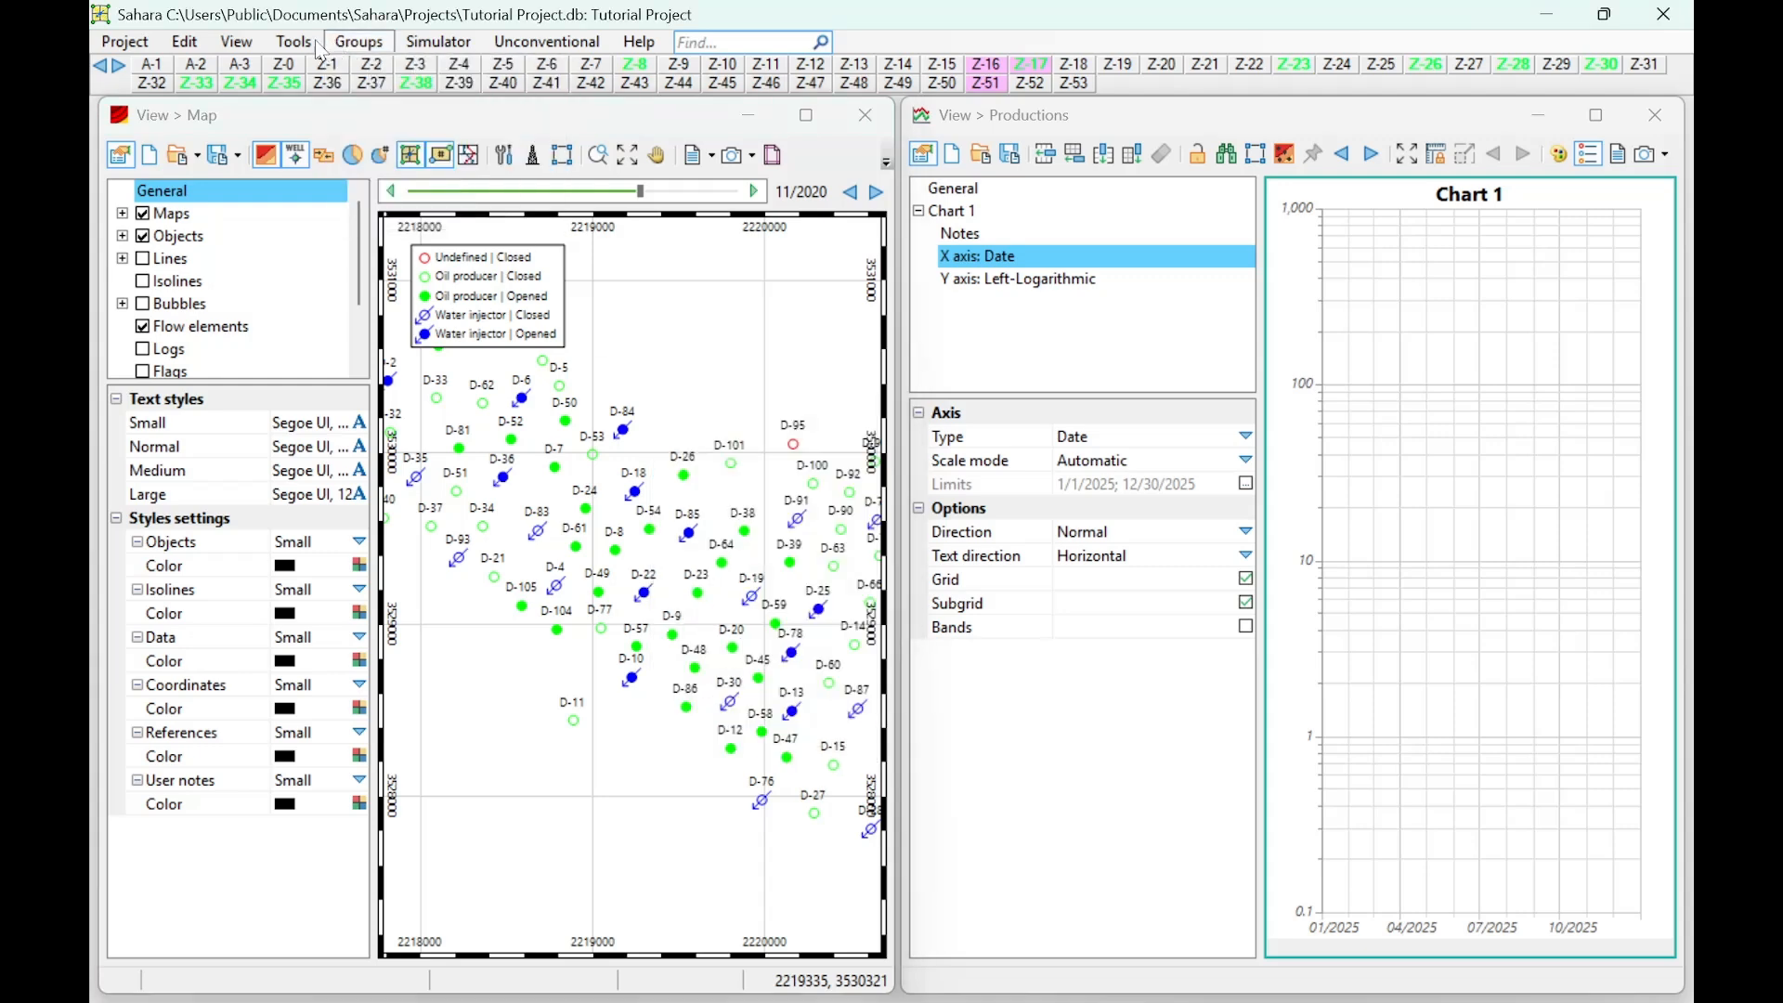
left_click(238, 43)
left_click(281, 177)
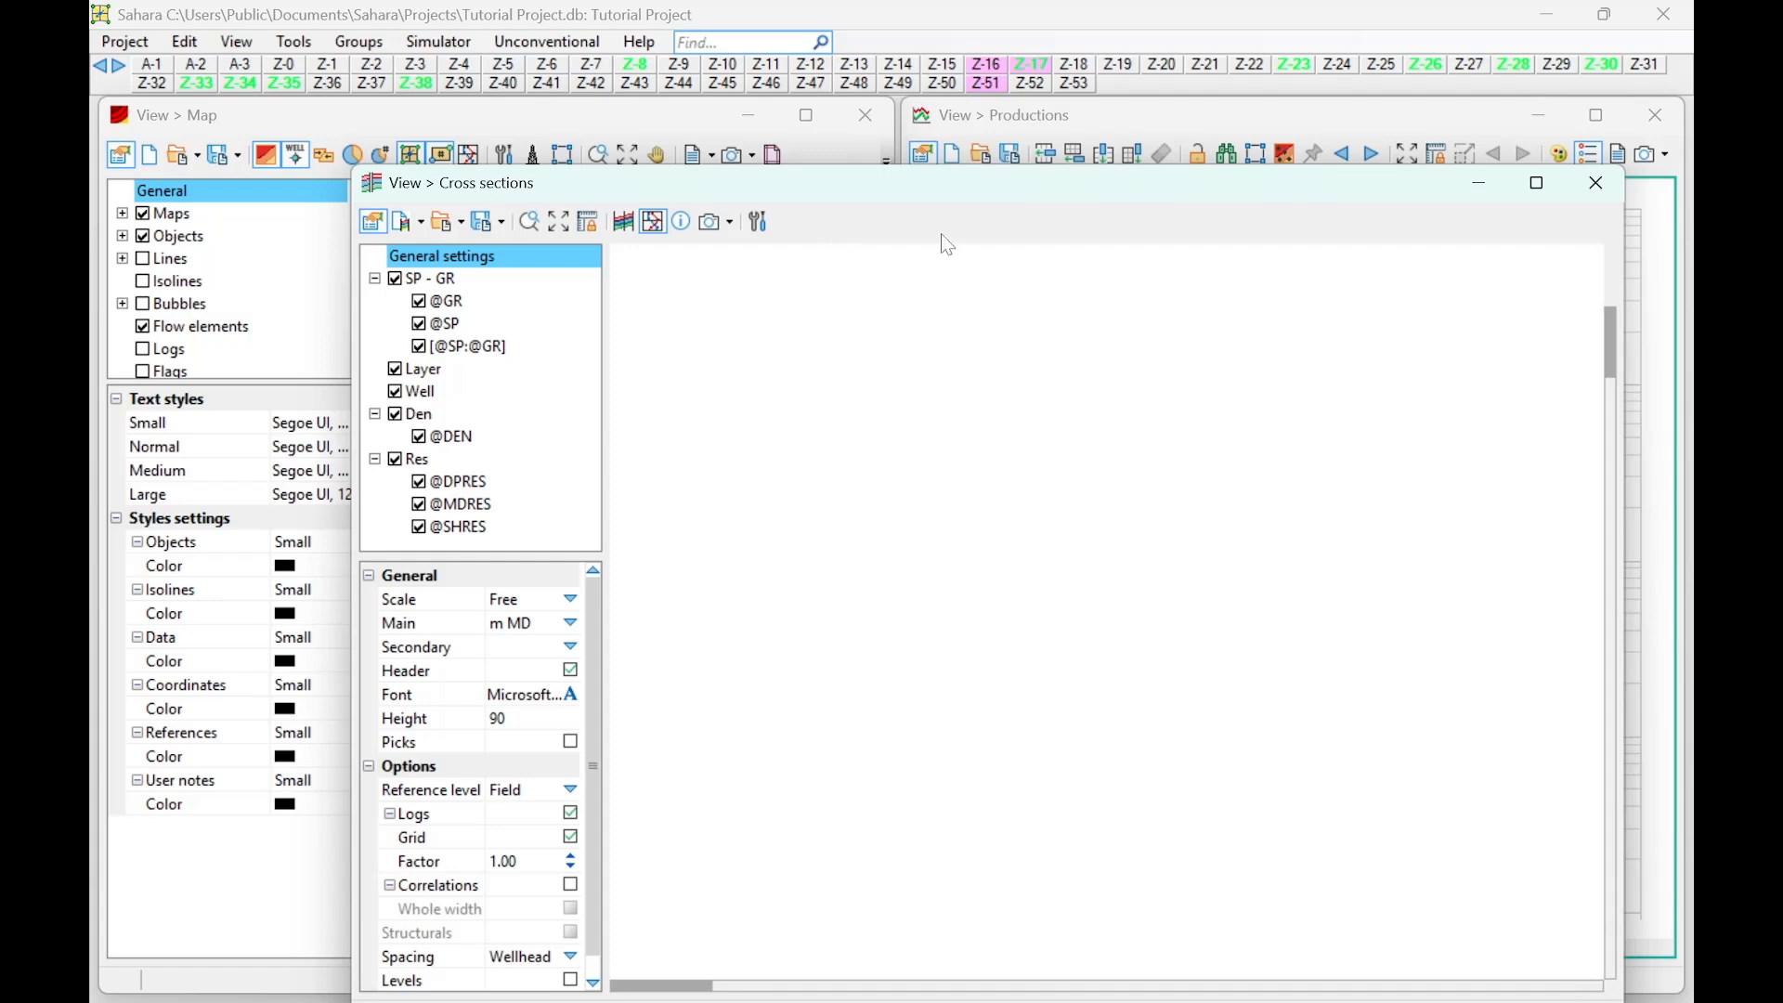
Step: Create a new cross section on the map through wells D-52, D-7 and D-24, with the cross sections window beside it
left_click_drag(935, 212, 1421, 171)
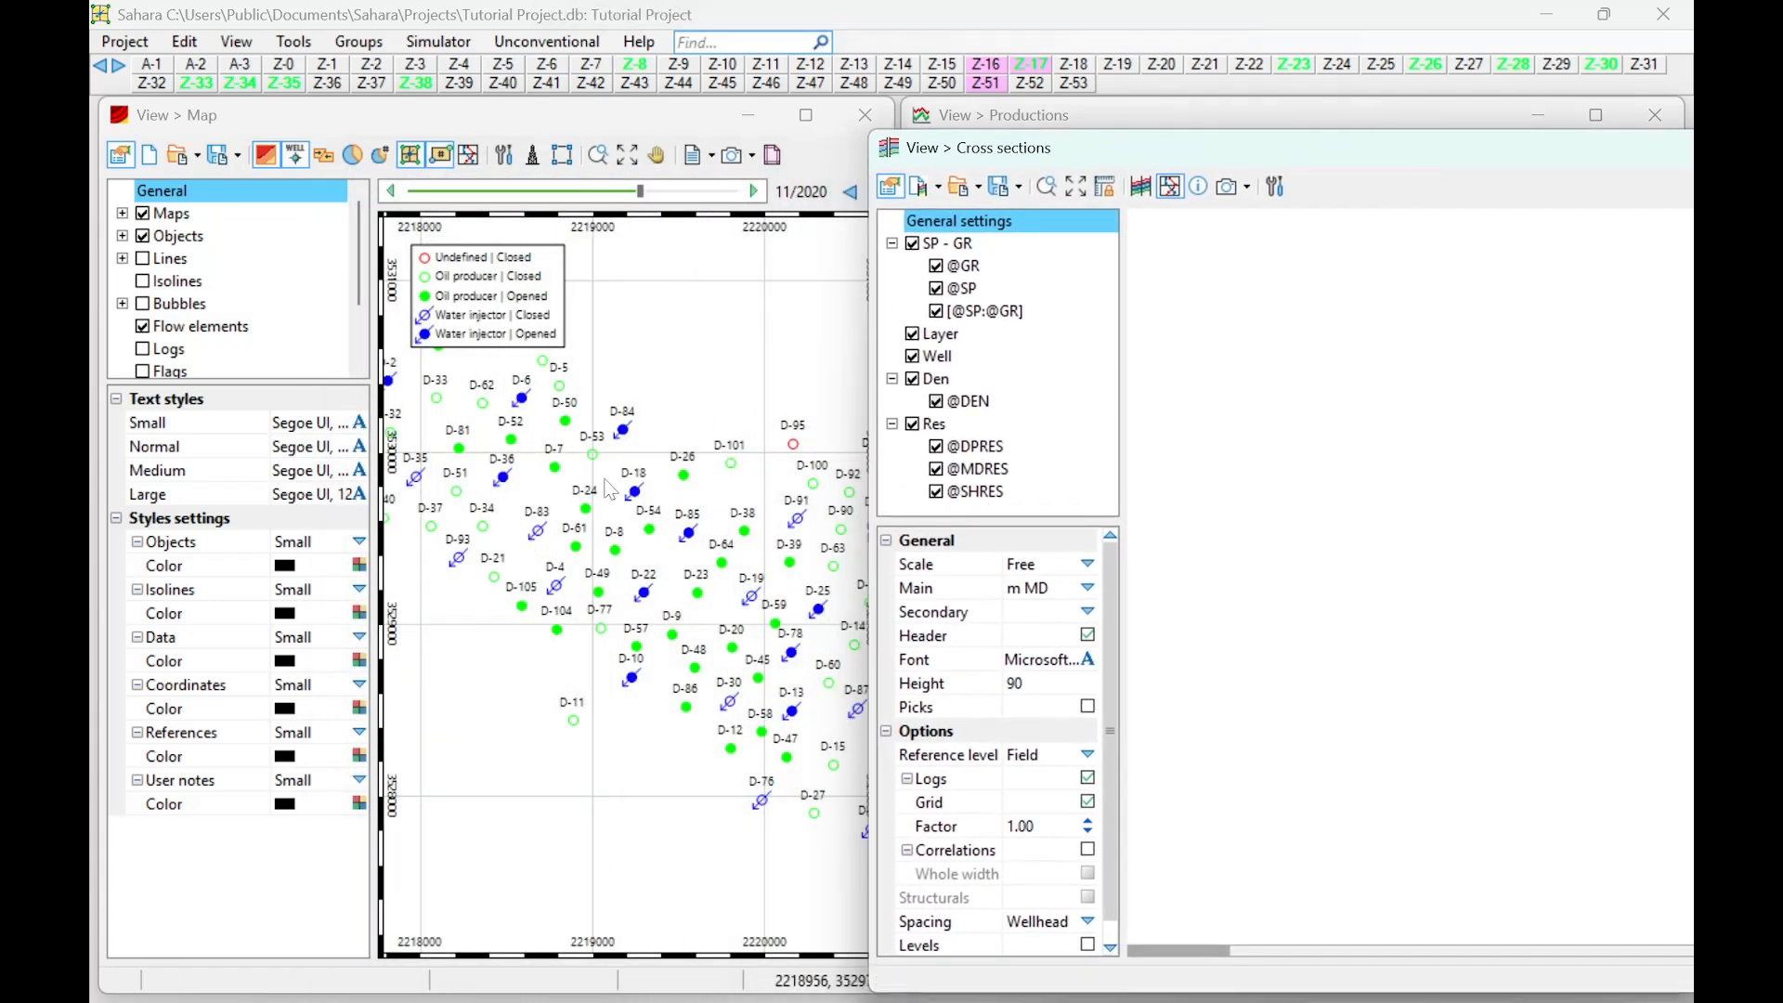
right_click(696, 401)
mouse_move(743, 474)
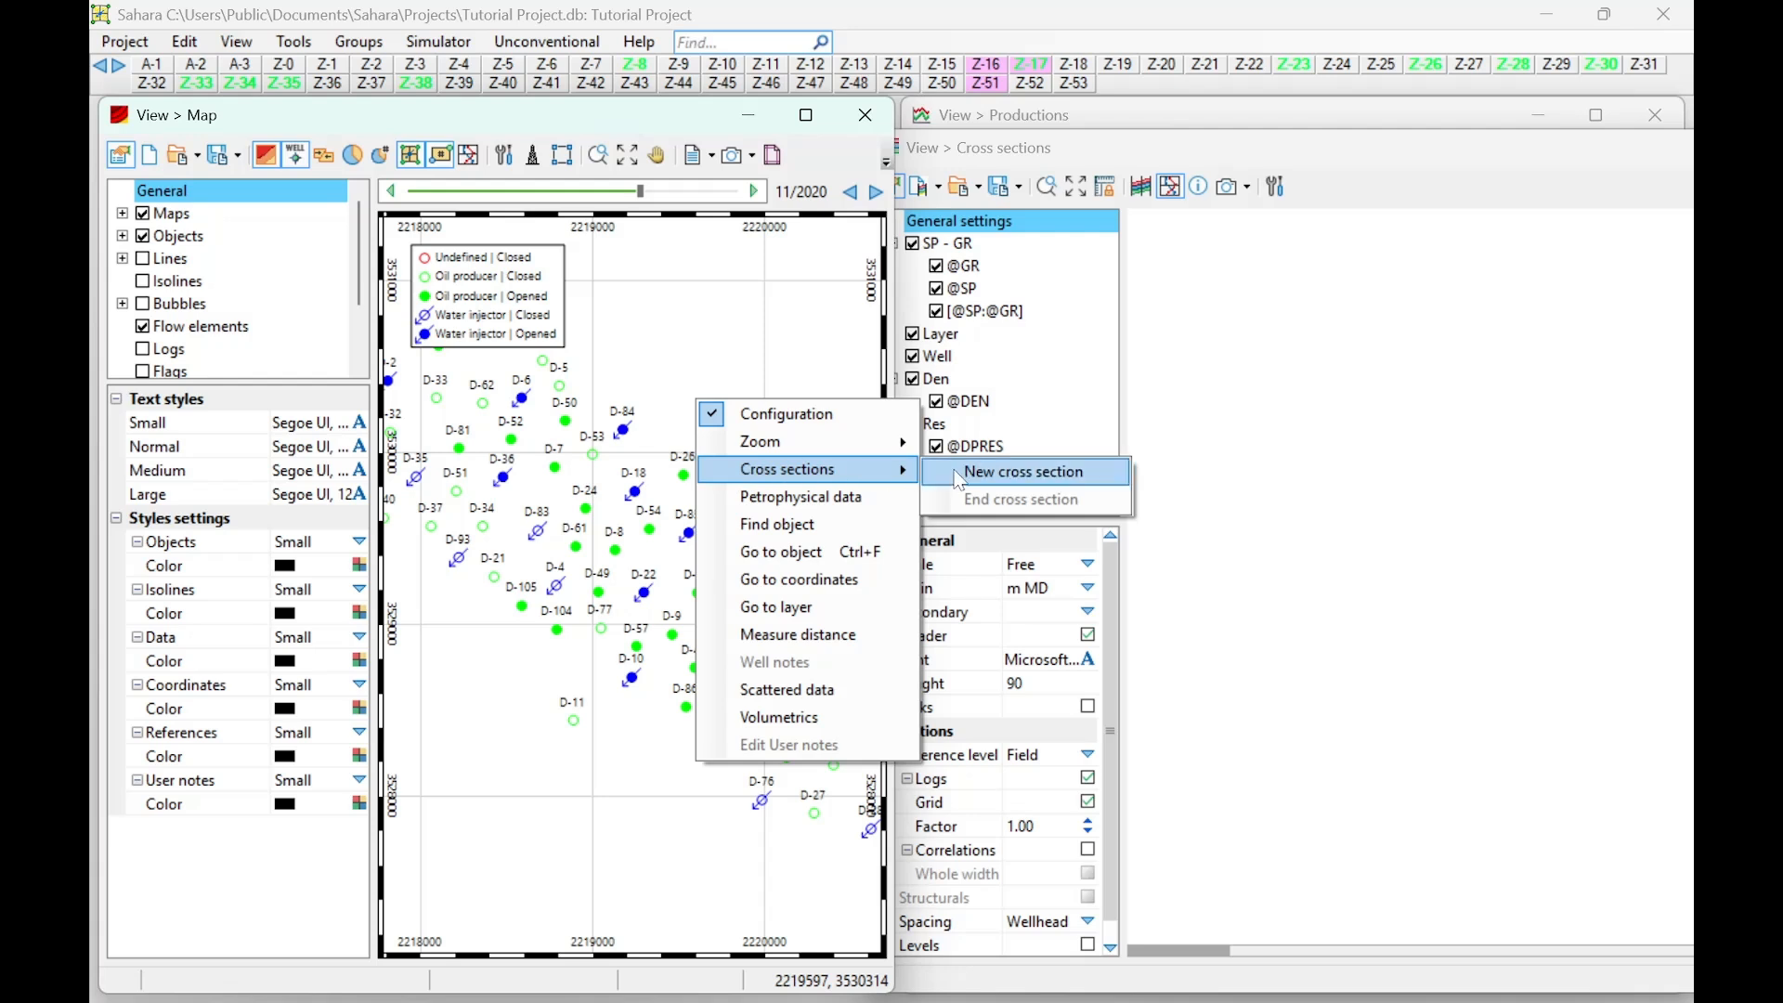
left_click(975, 472)
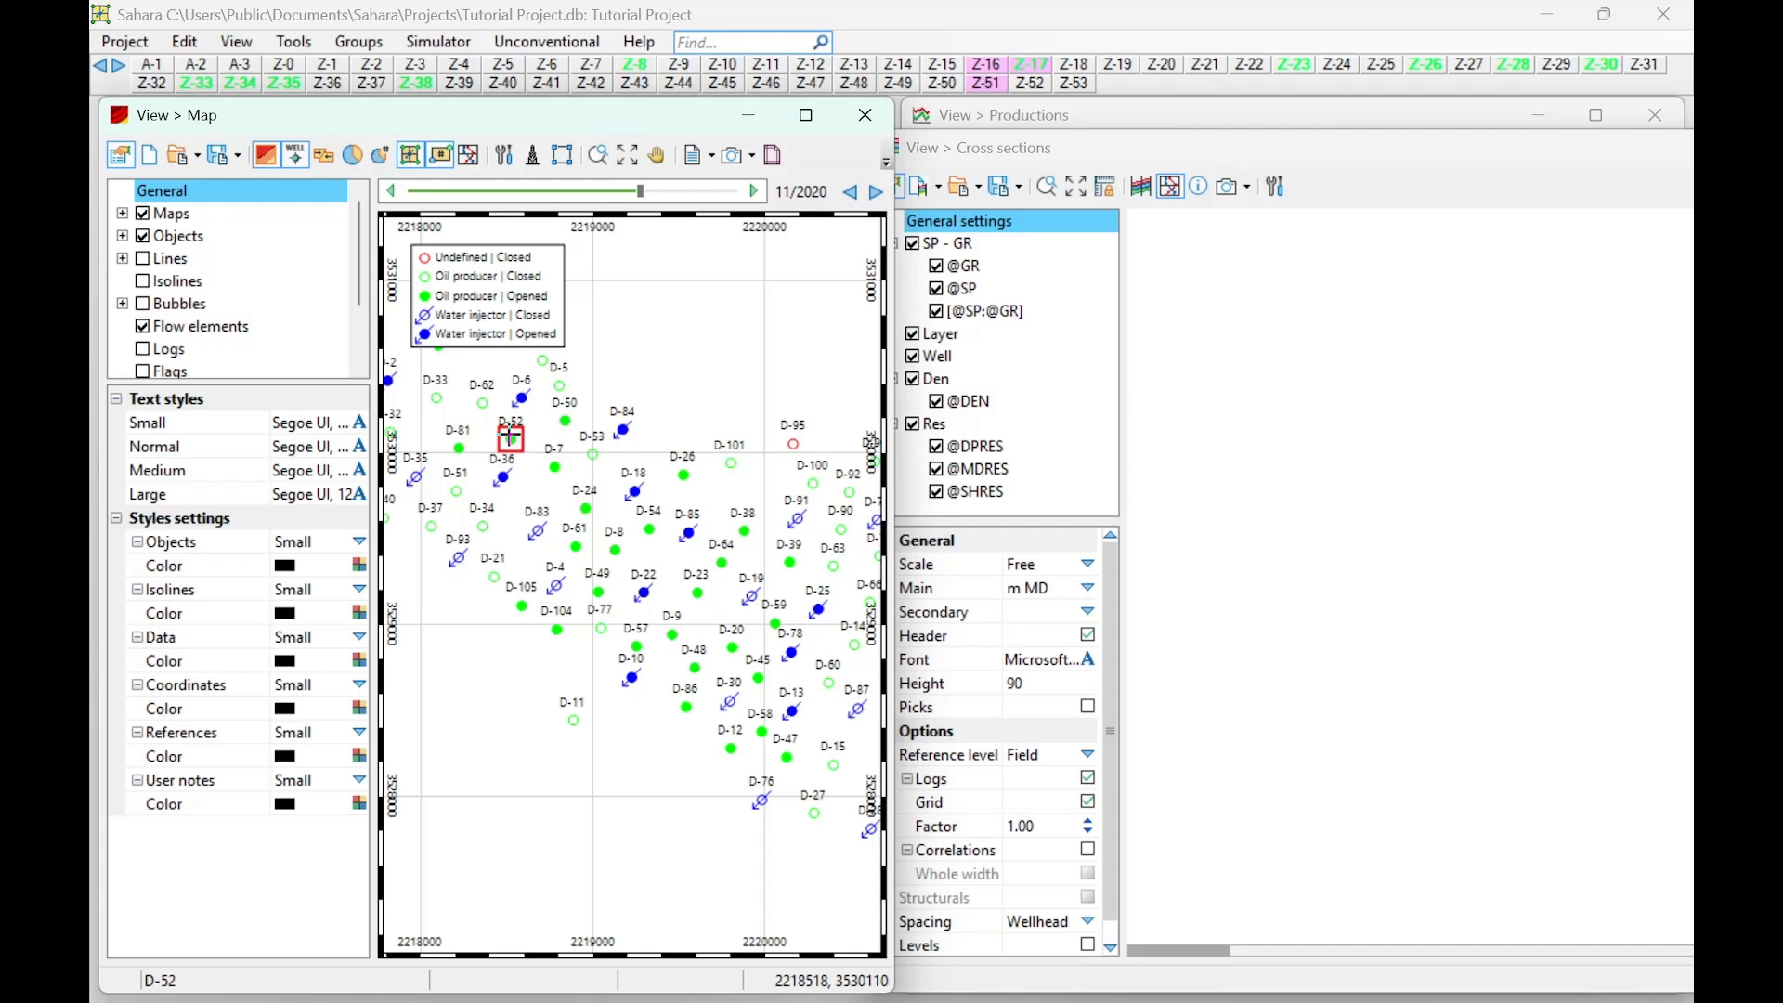
left_click(510, 436)
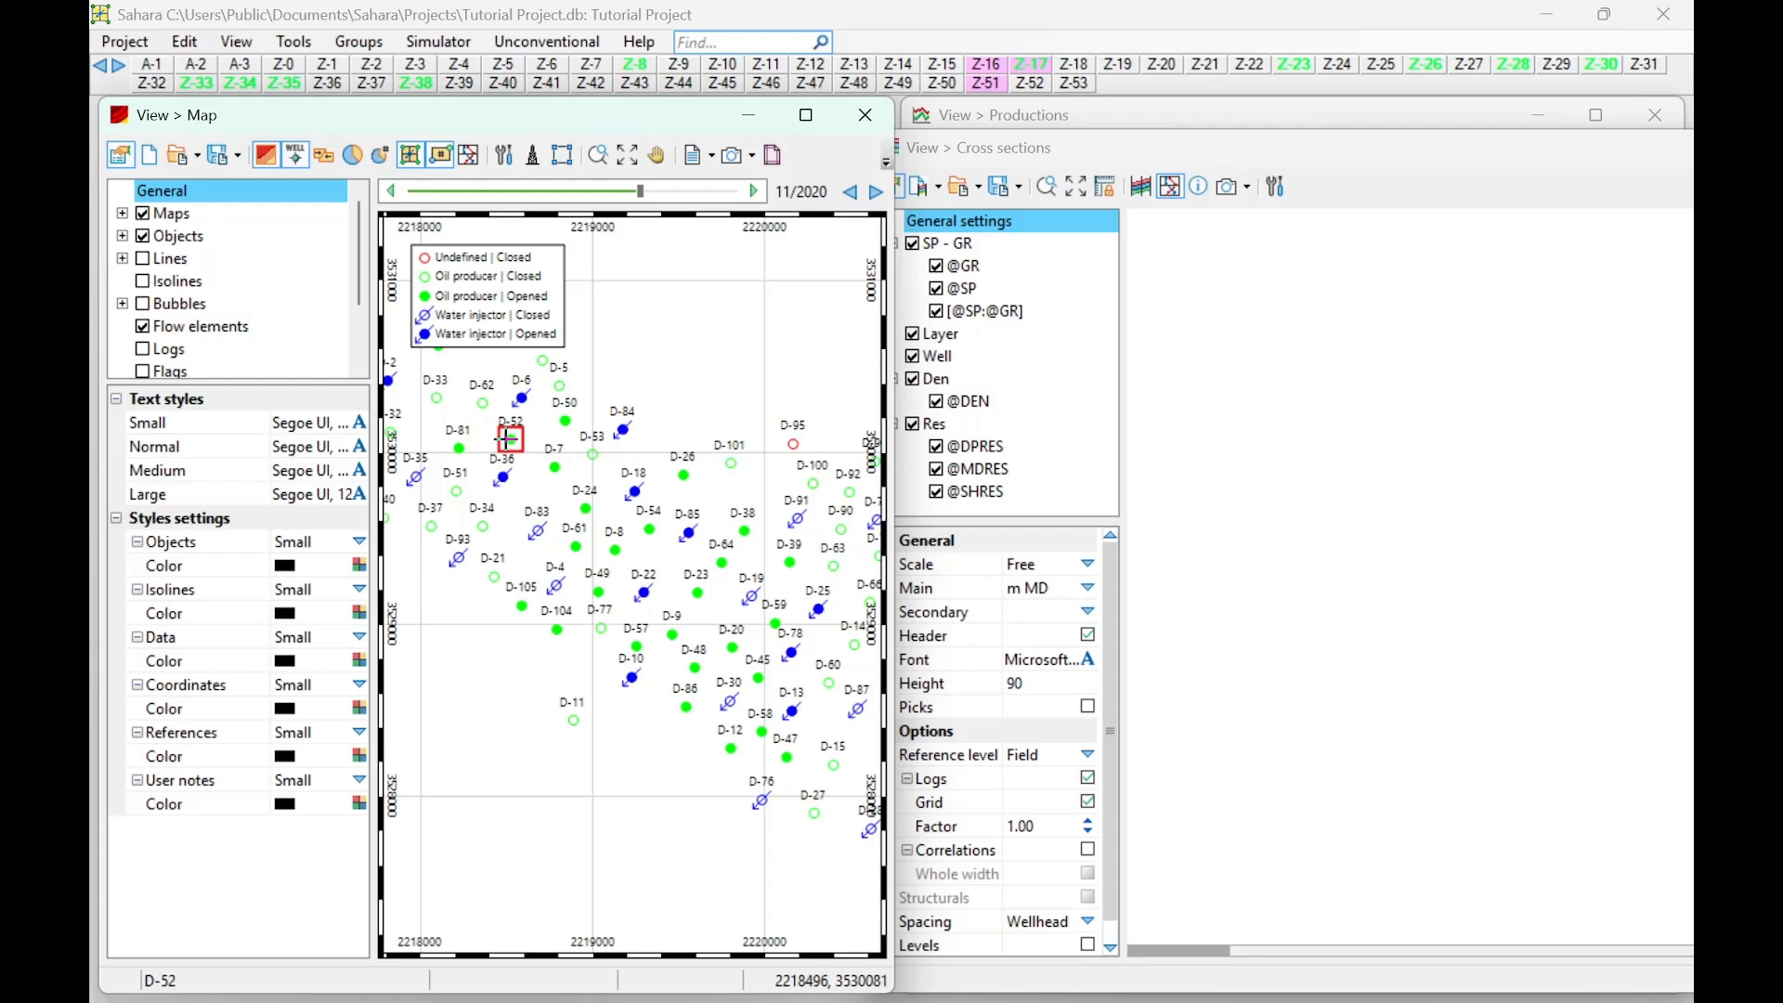
left_click(554, 464)
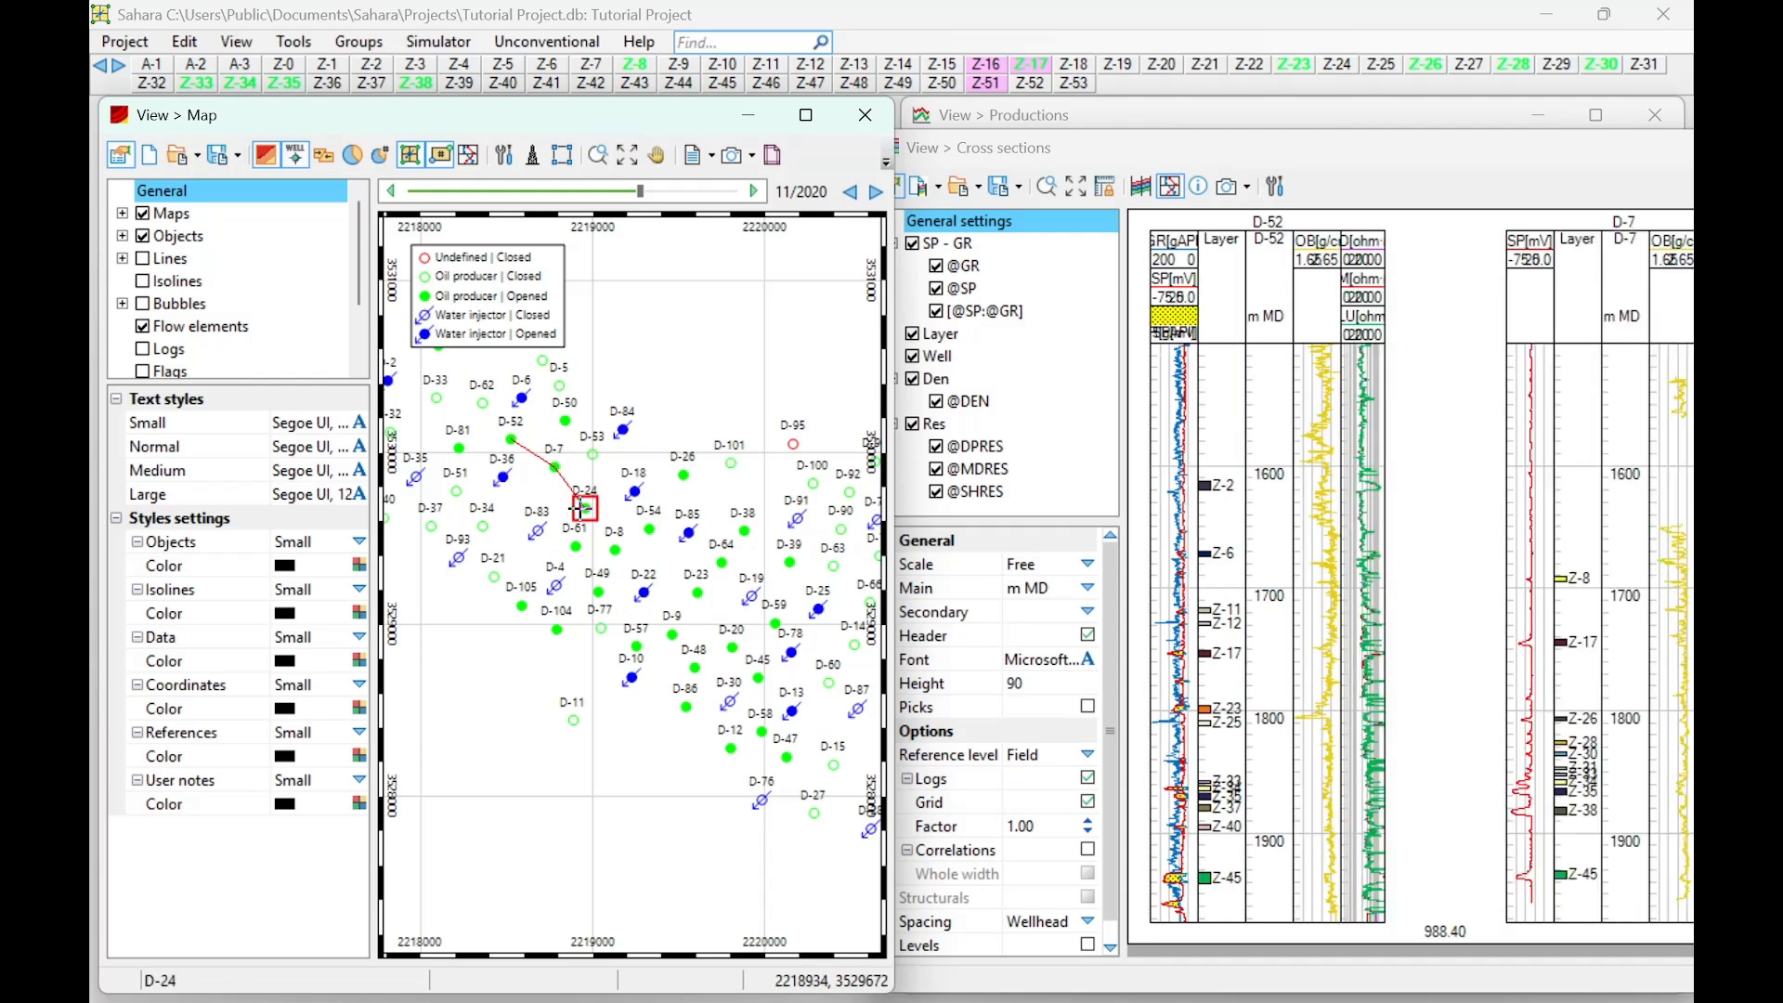
right_click(586, 495)
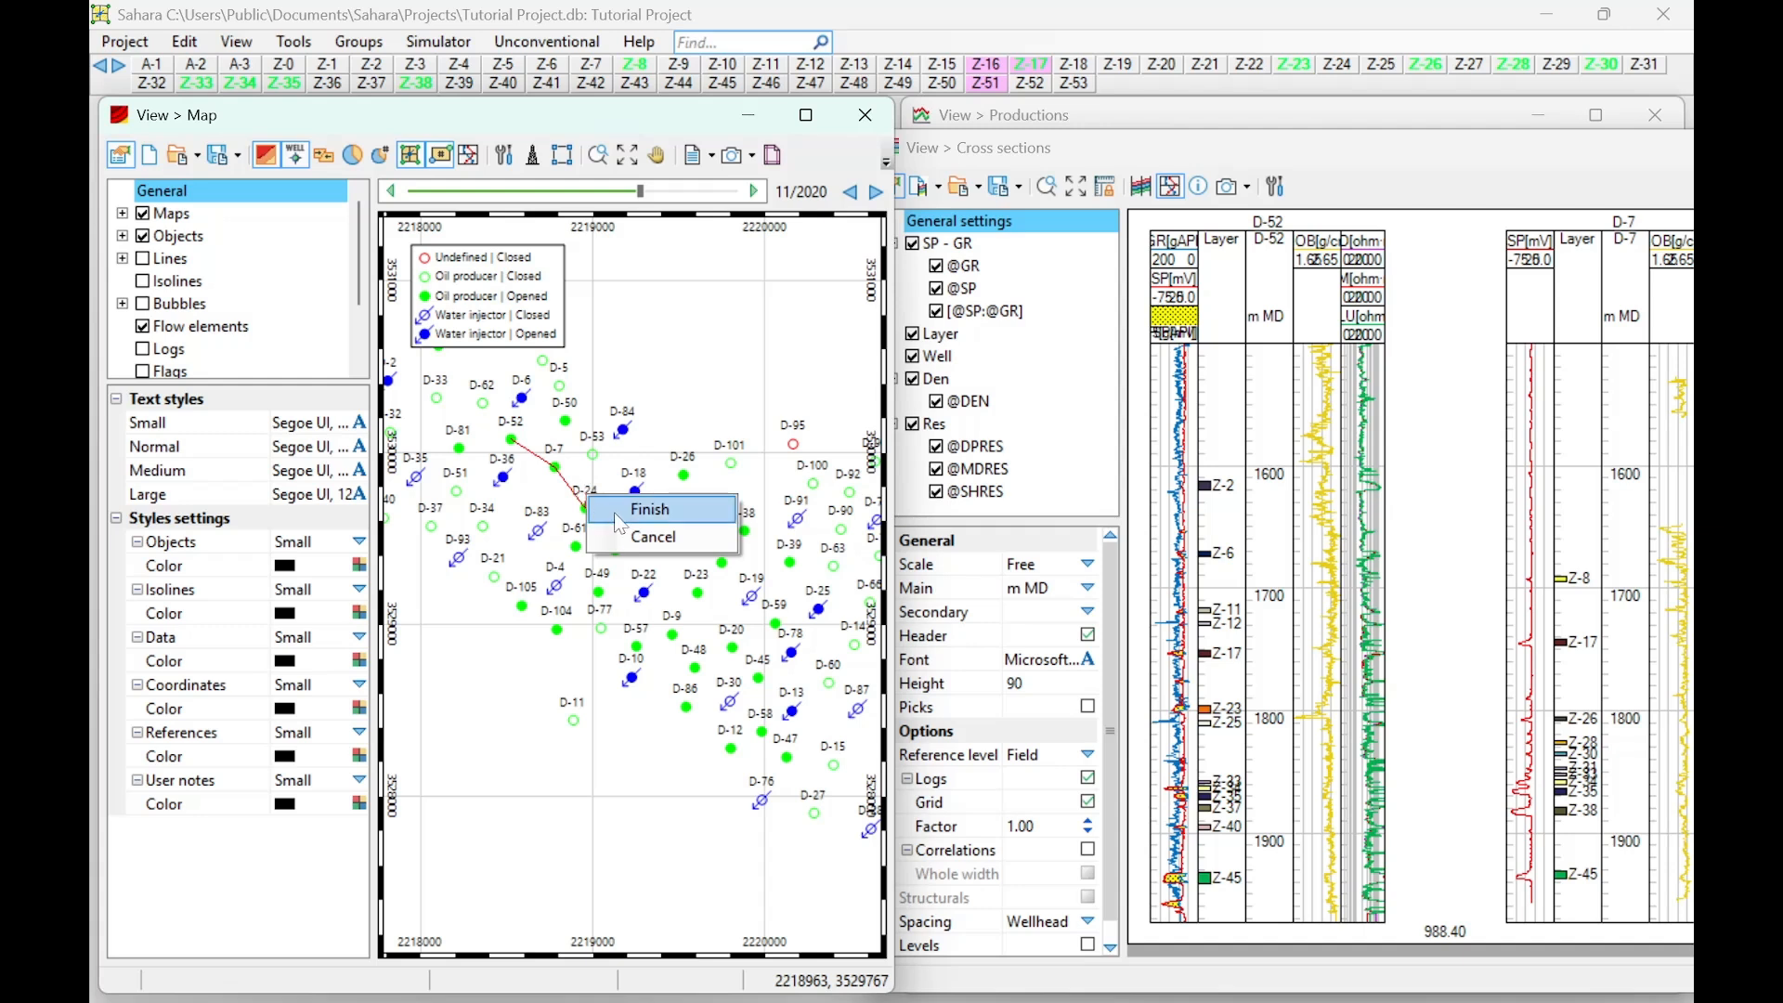
left_click(616, 514)
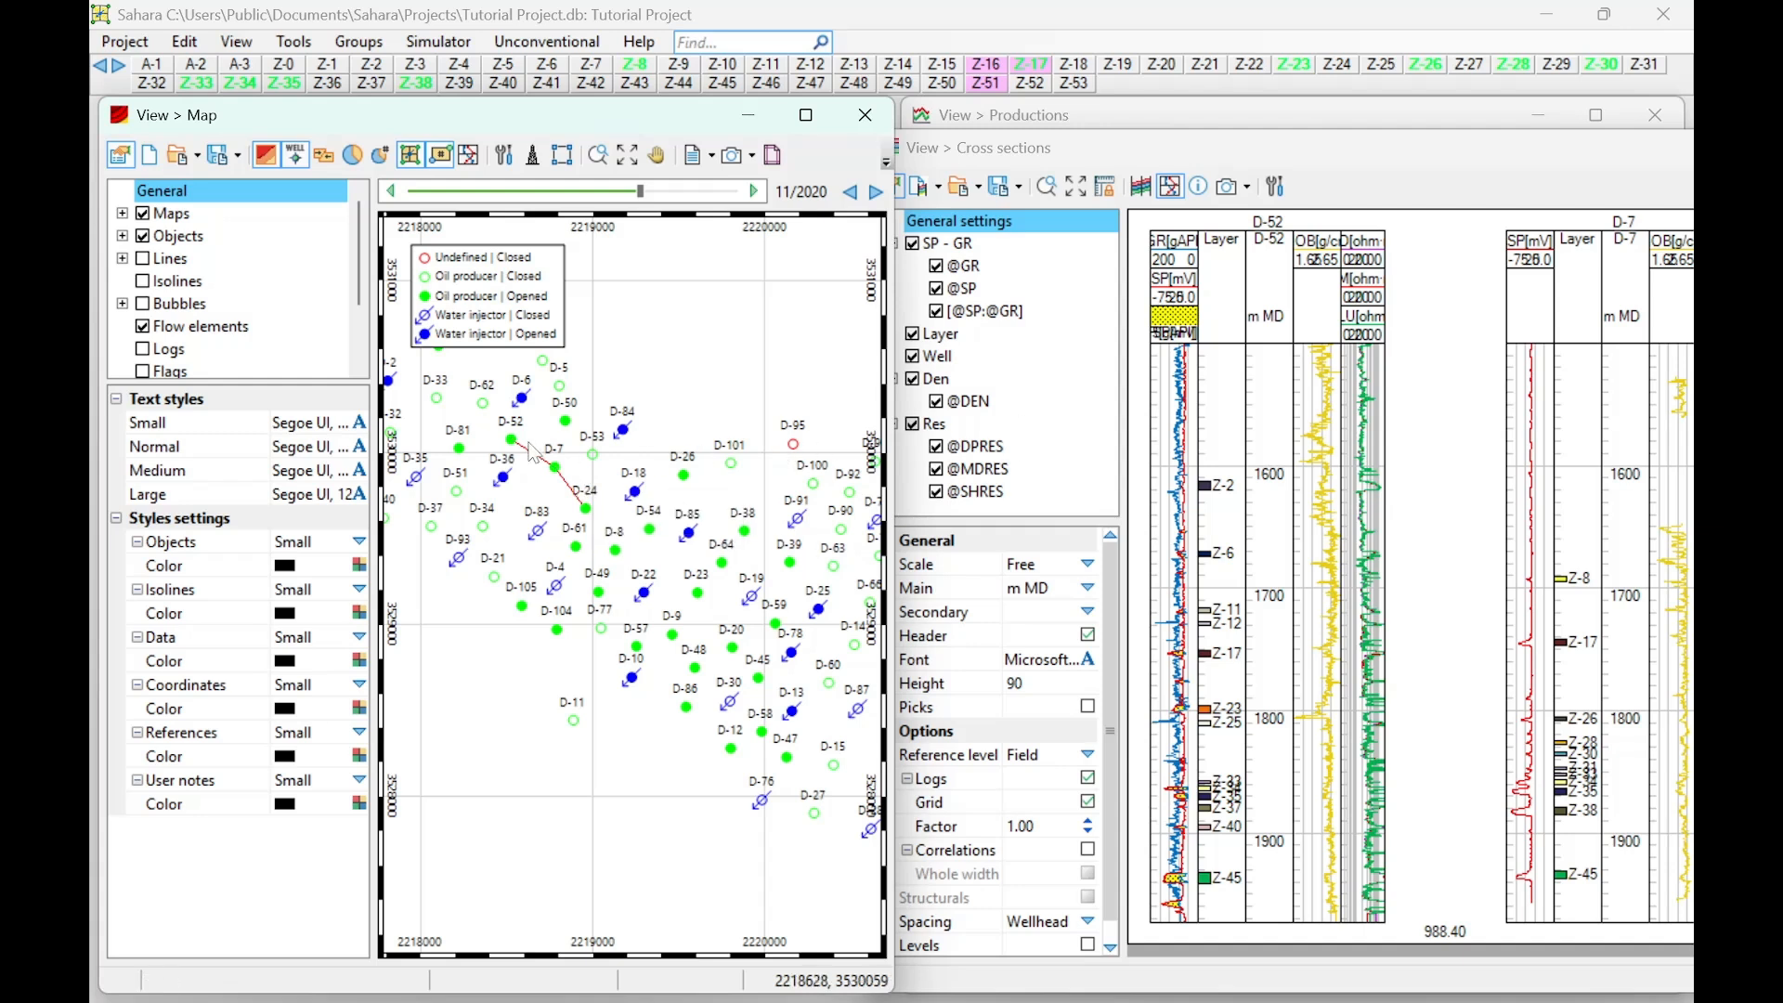
Step: Maximize the cross sections view and hide the Res and Den tracks
left_click_drag(1198, 156, 651, 119)
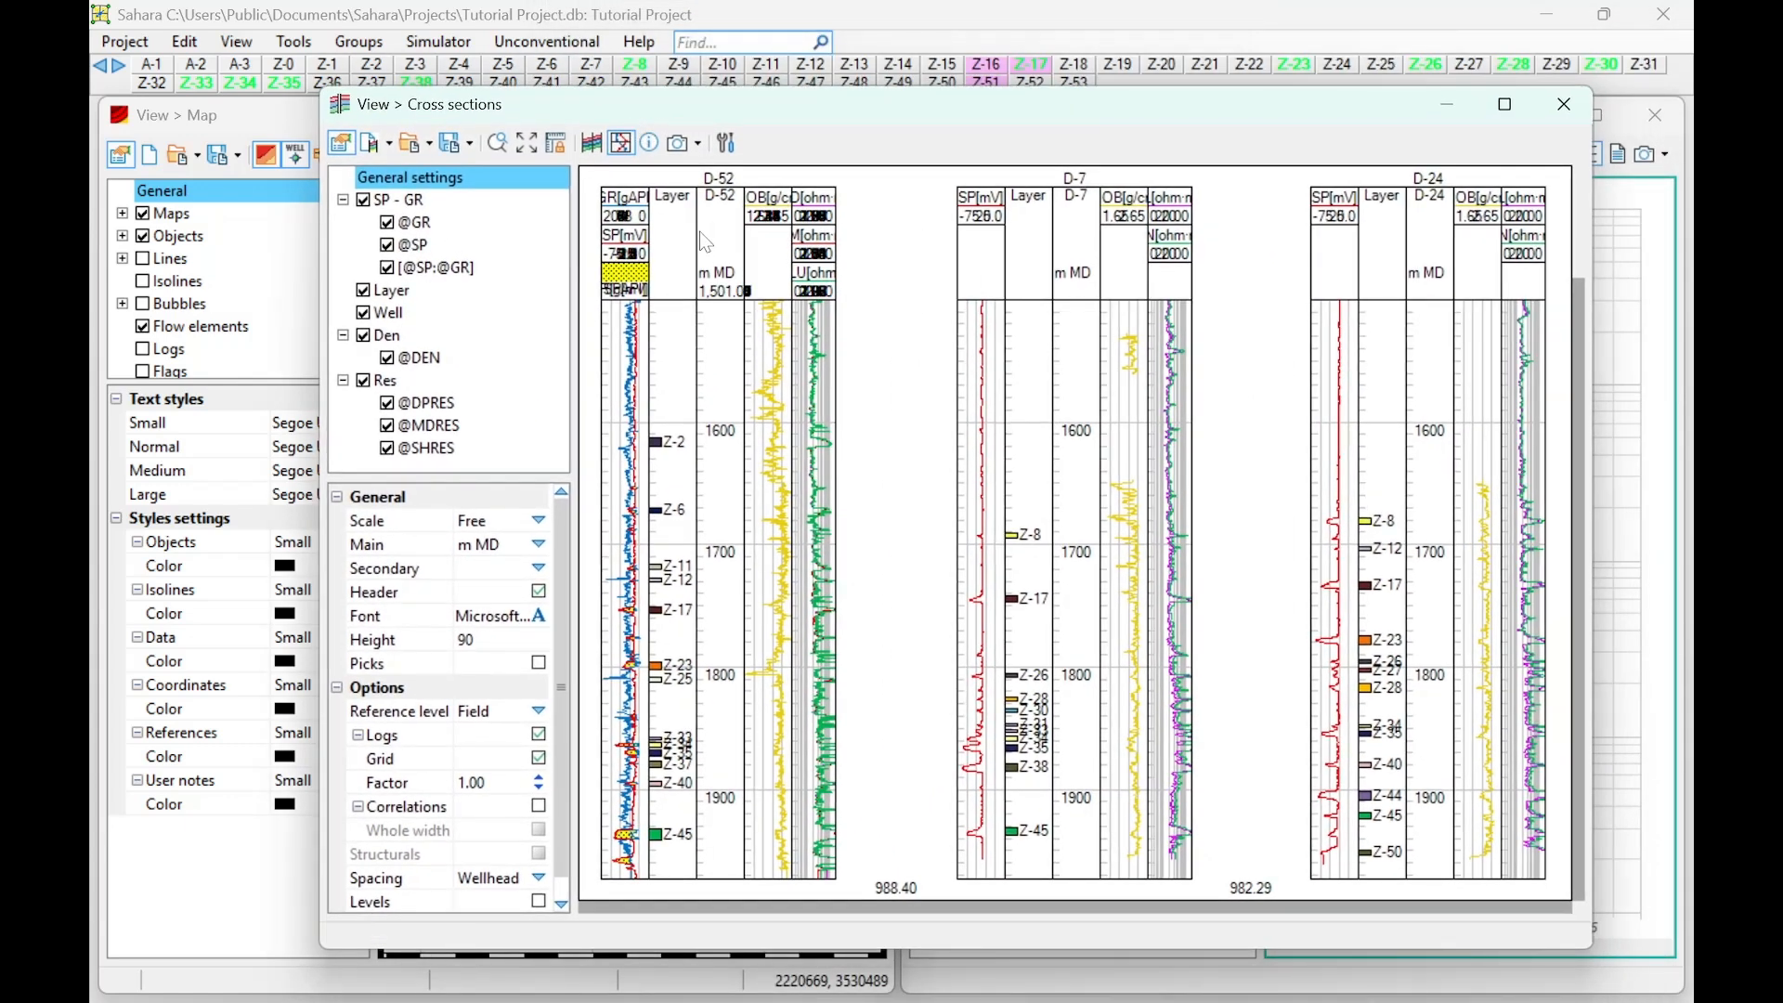
double_click(922, 114)
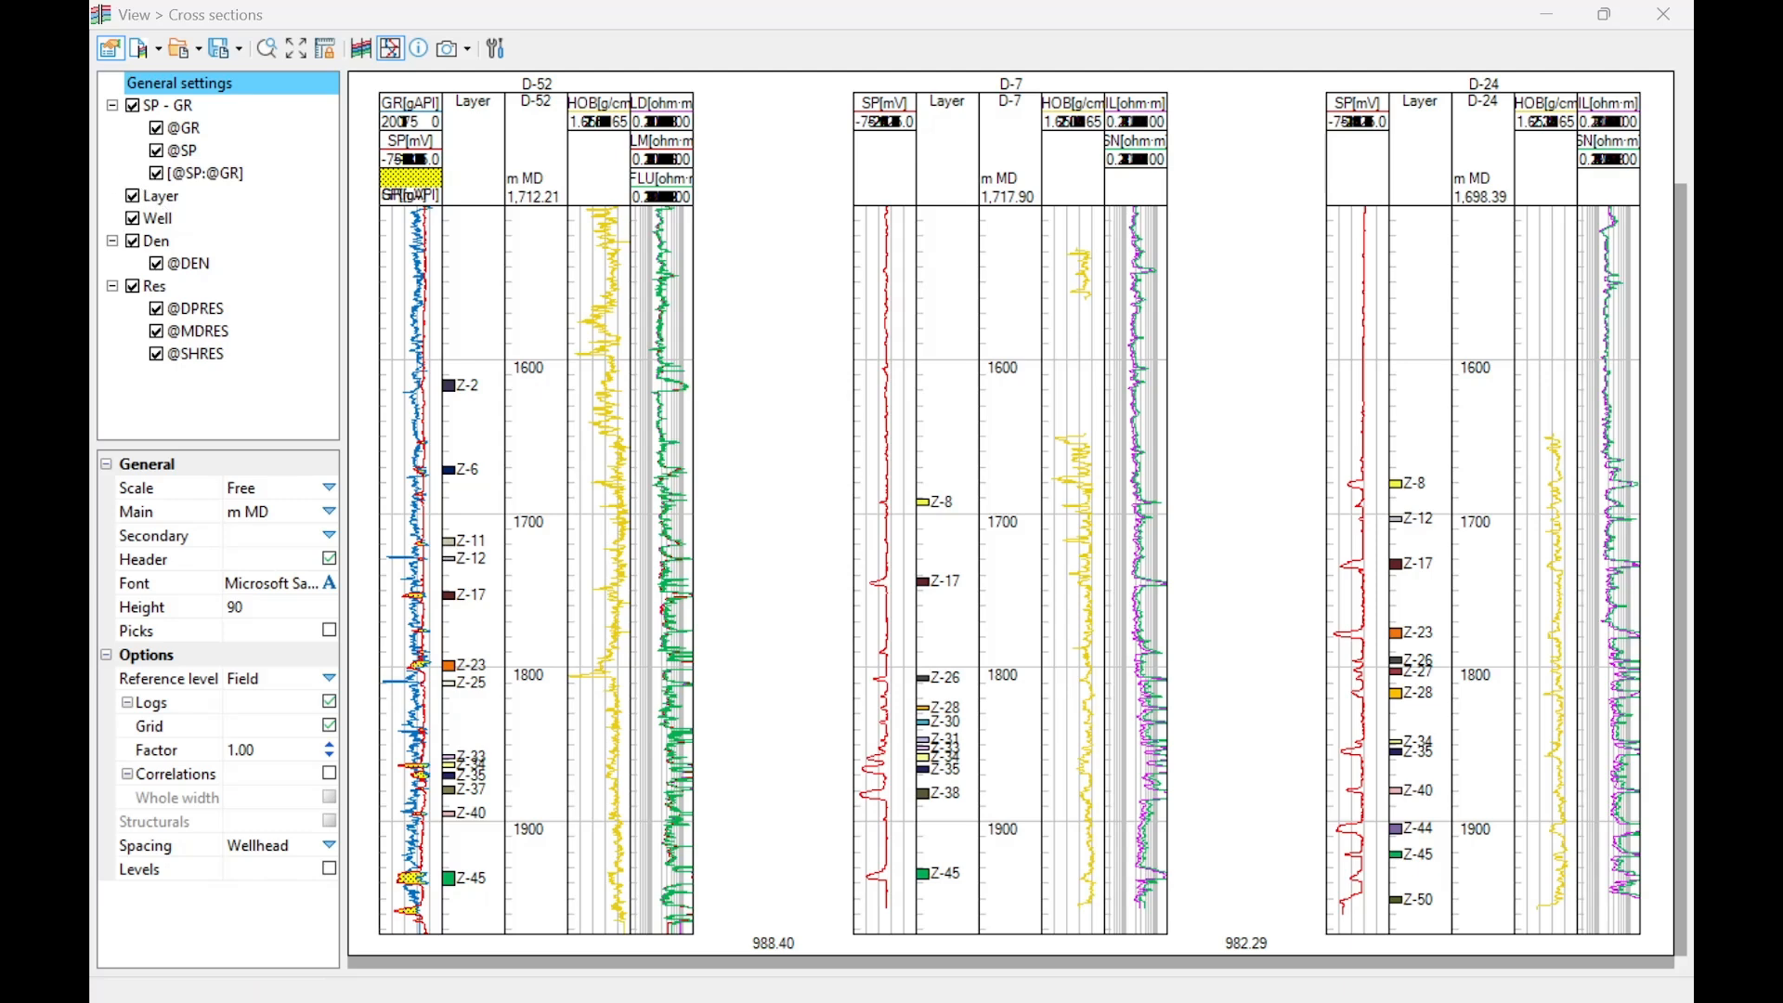
left_click(133, 286)
left_click(133, 242)
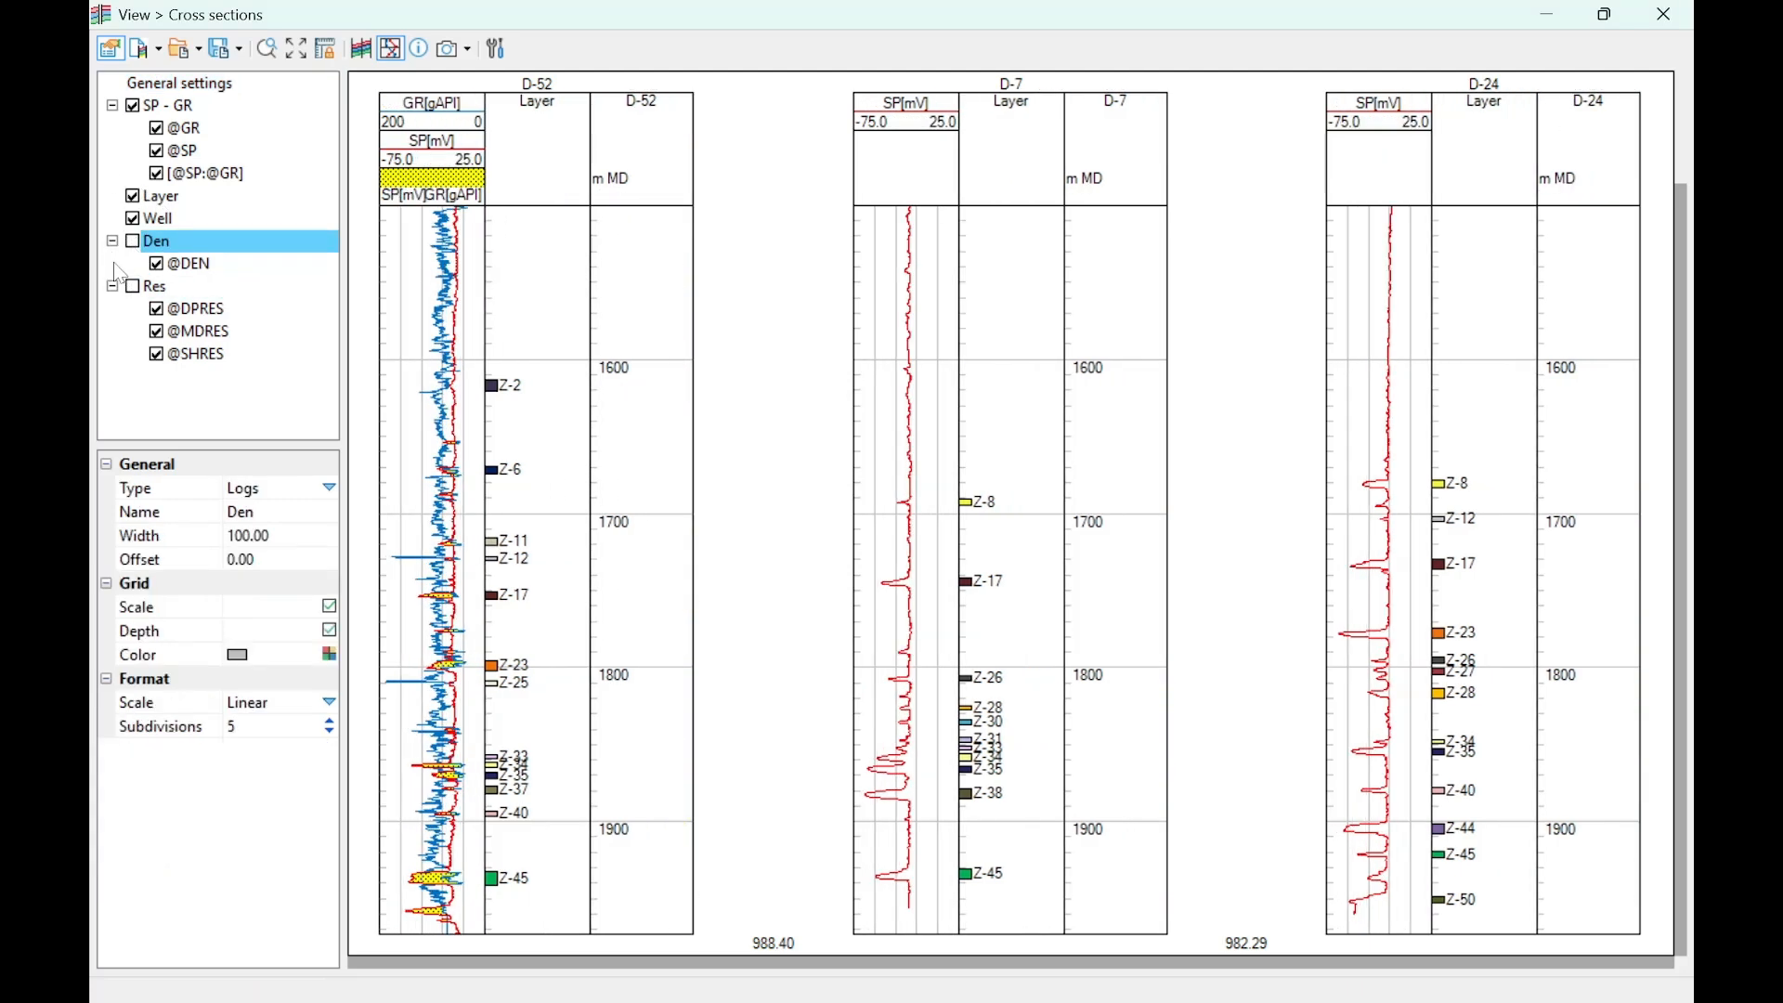
Step: Set the width of the Well depth scale track to 150
left_click(153, 220)
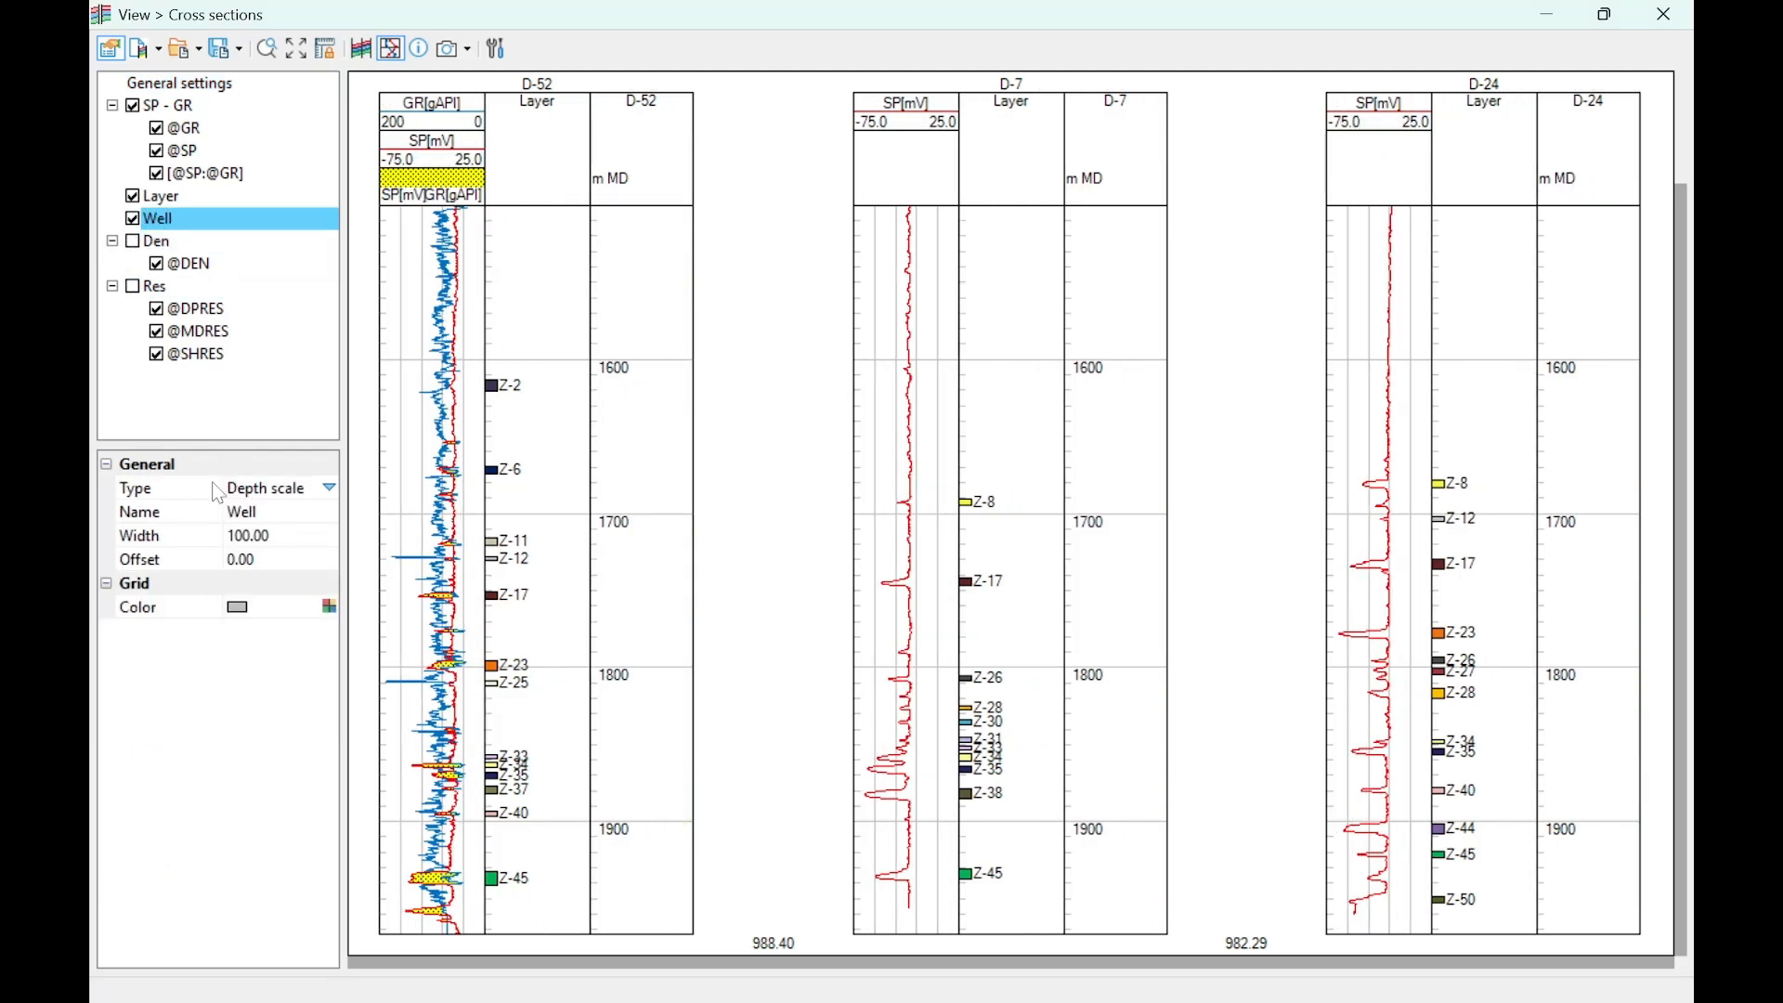
left_click(264, 536)
type("1")
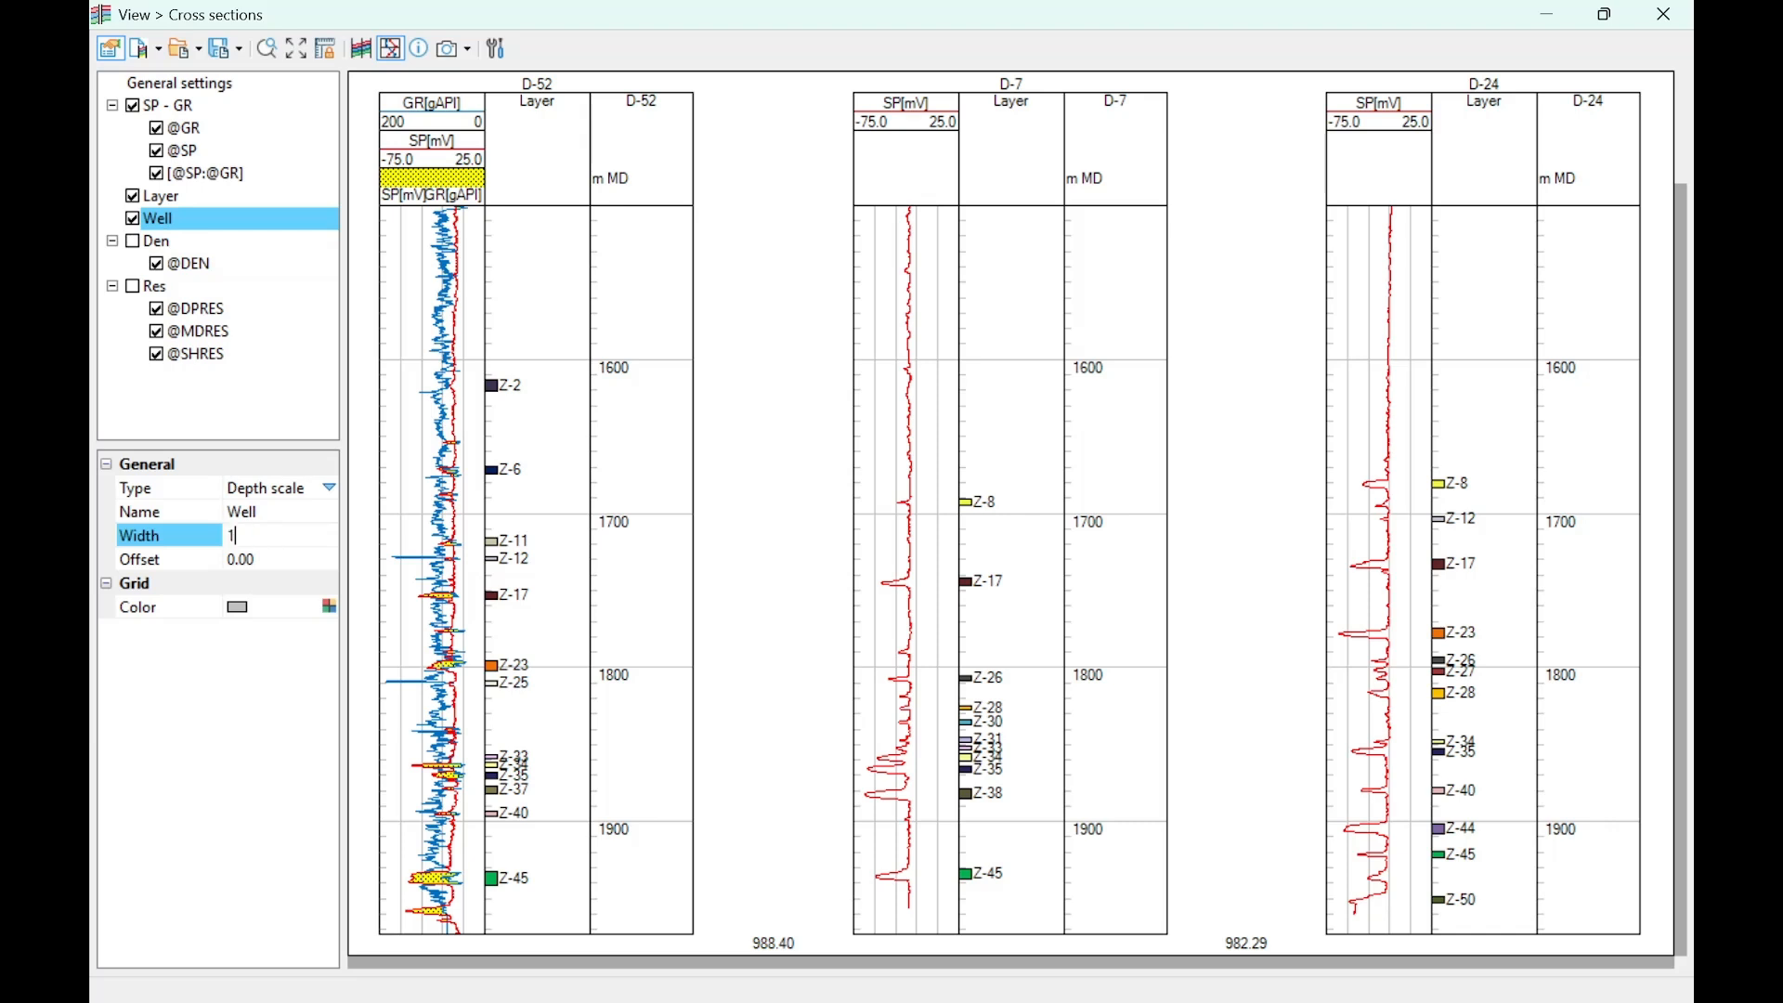
key("Tab")
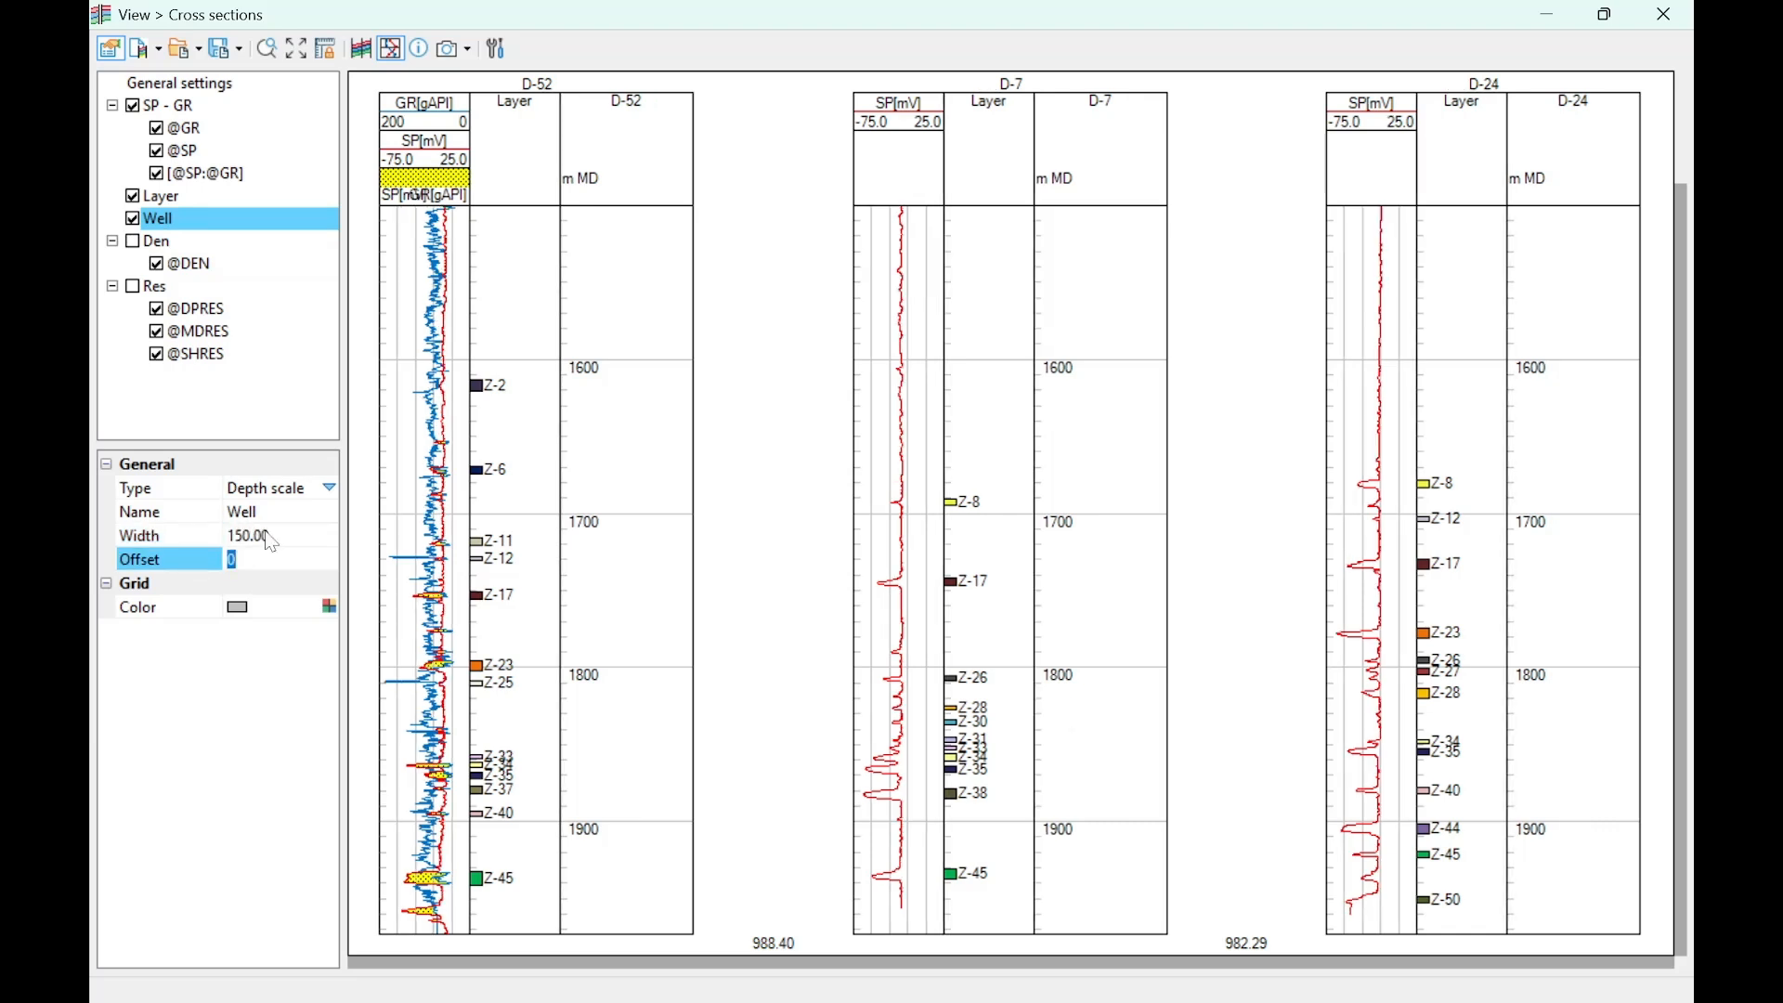
Step: Add a new track at the end of the template and set its type to Flags
right_click(159, 290)
left_click(198, 314)
right_click(171, 377)
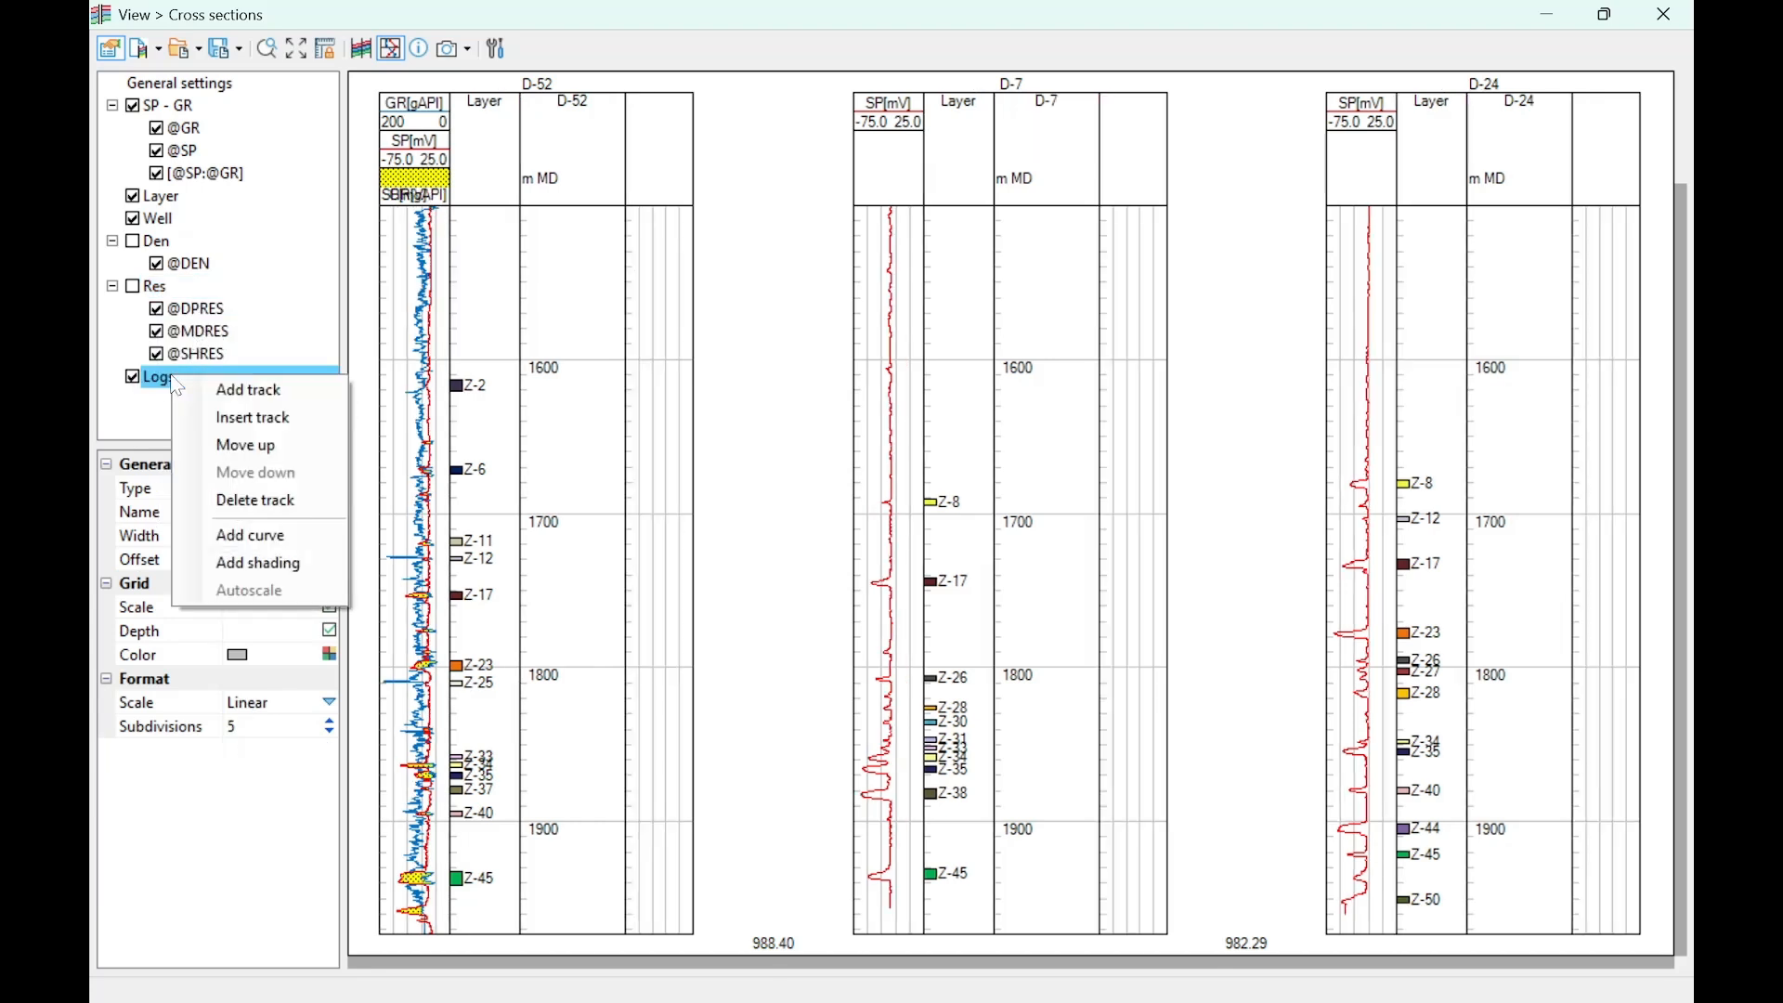
left_click(147, 388)
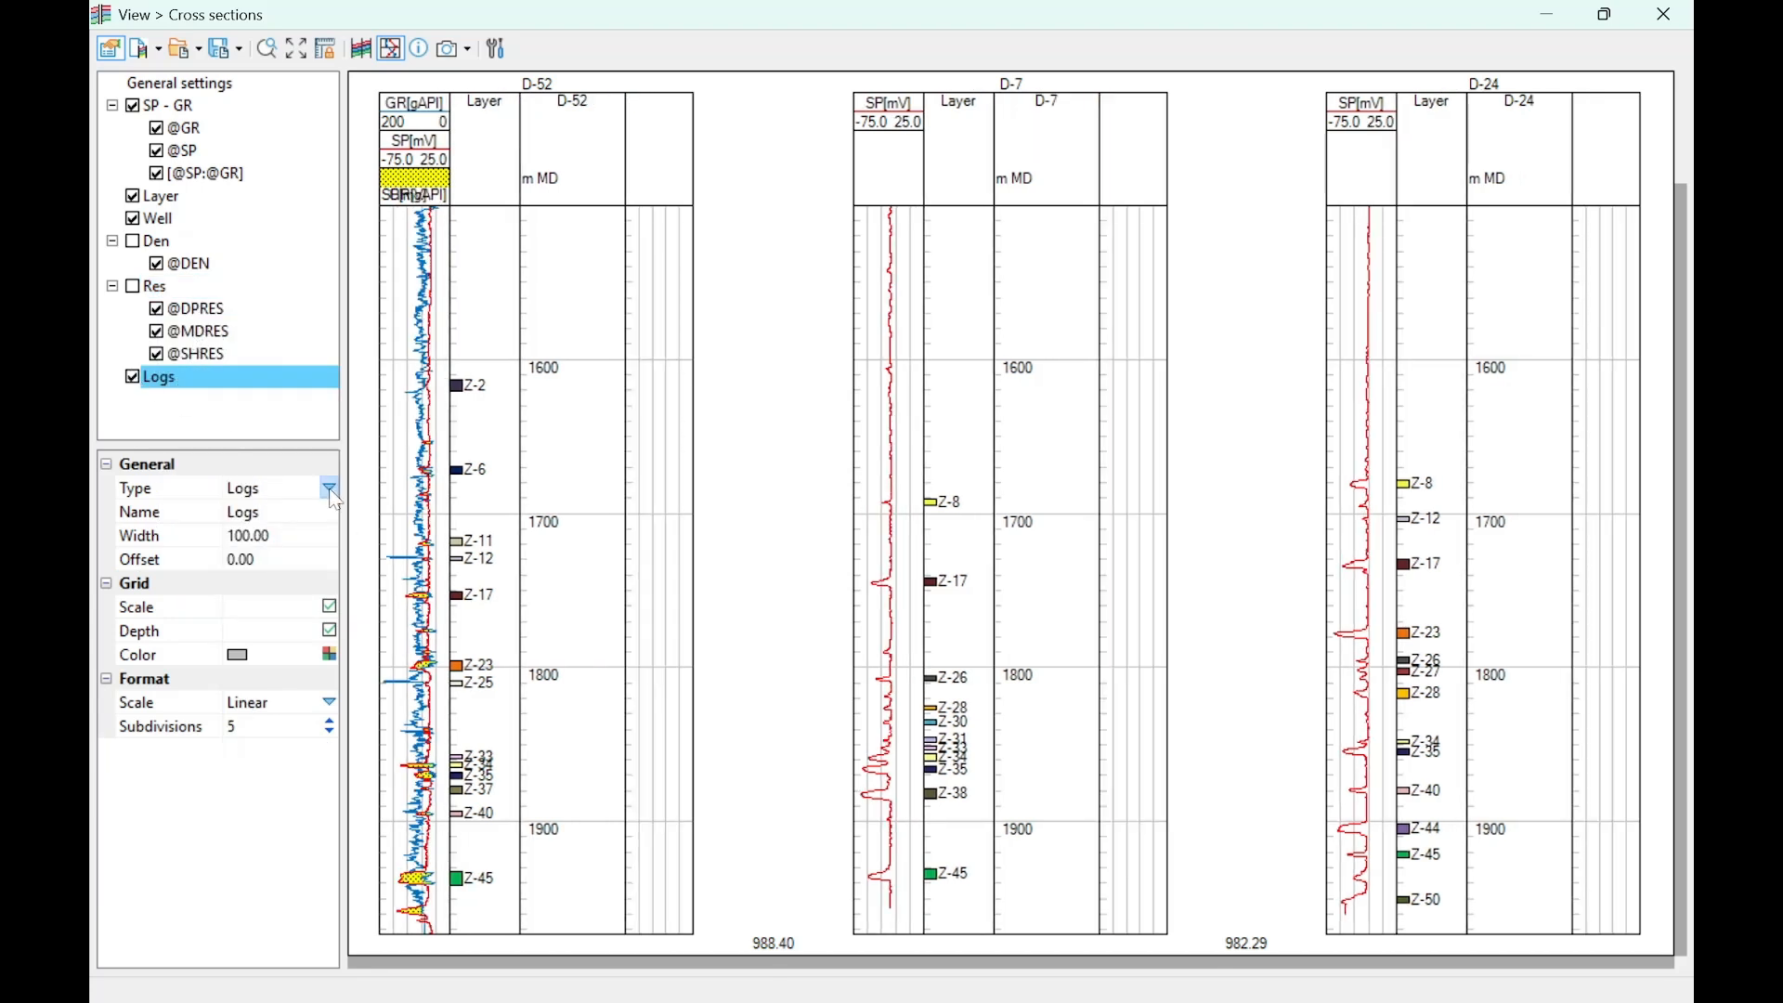
left_click(329, 487)
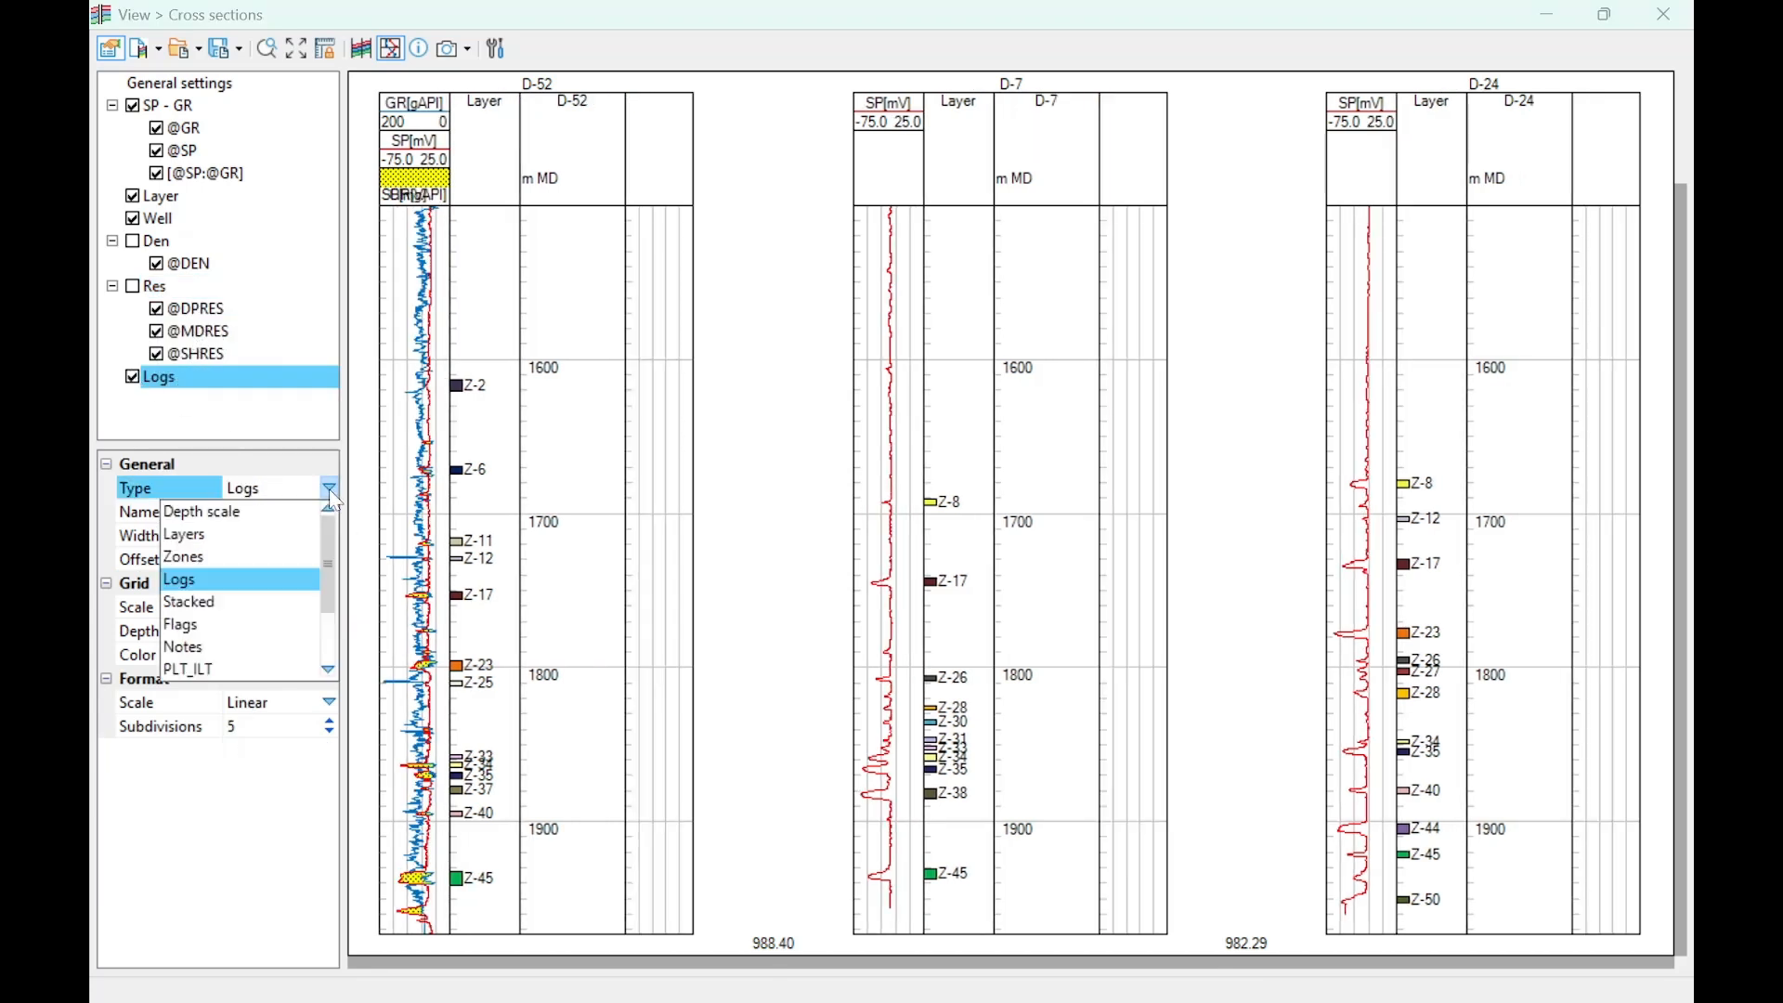
left_click(237, 626)
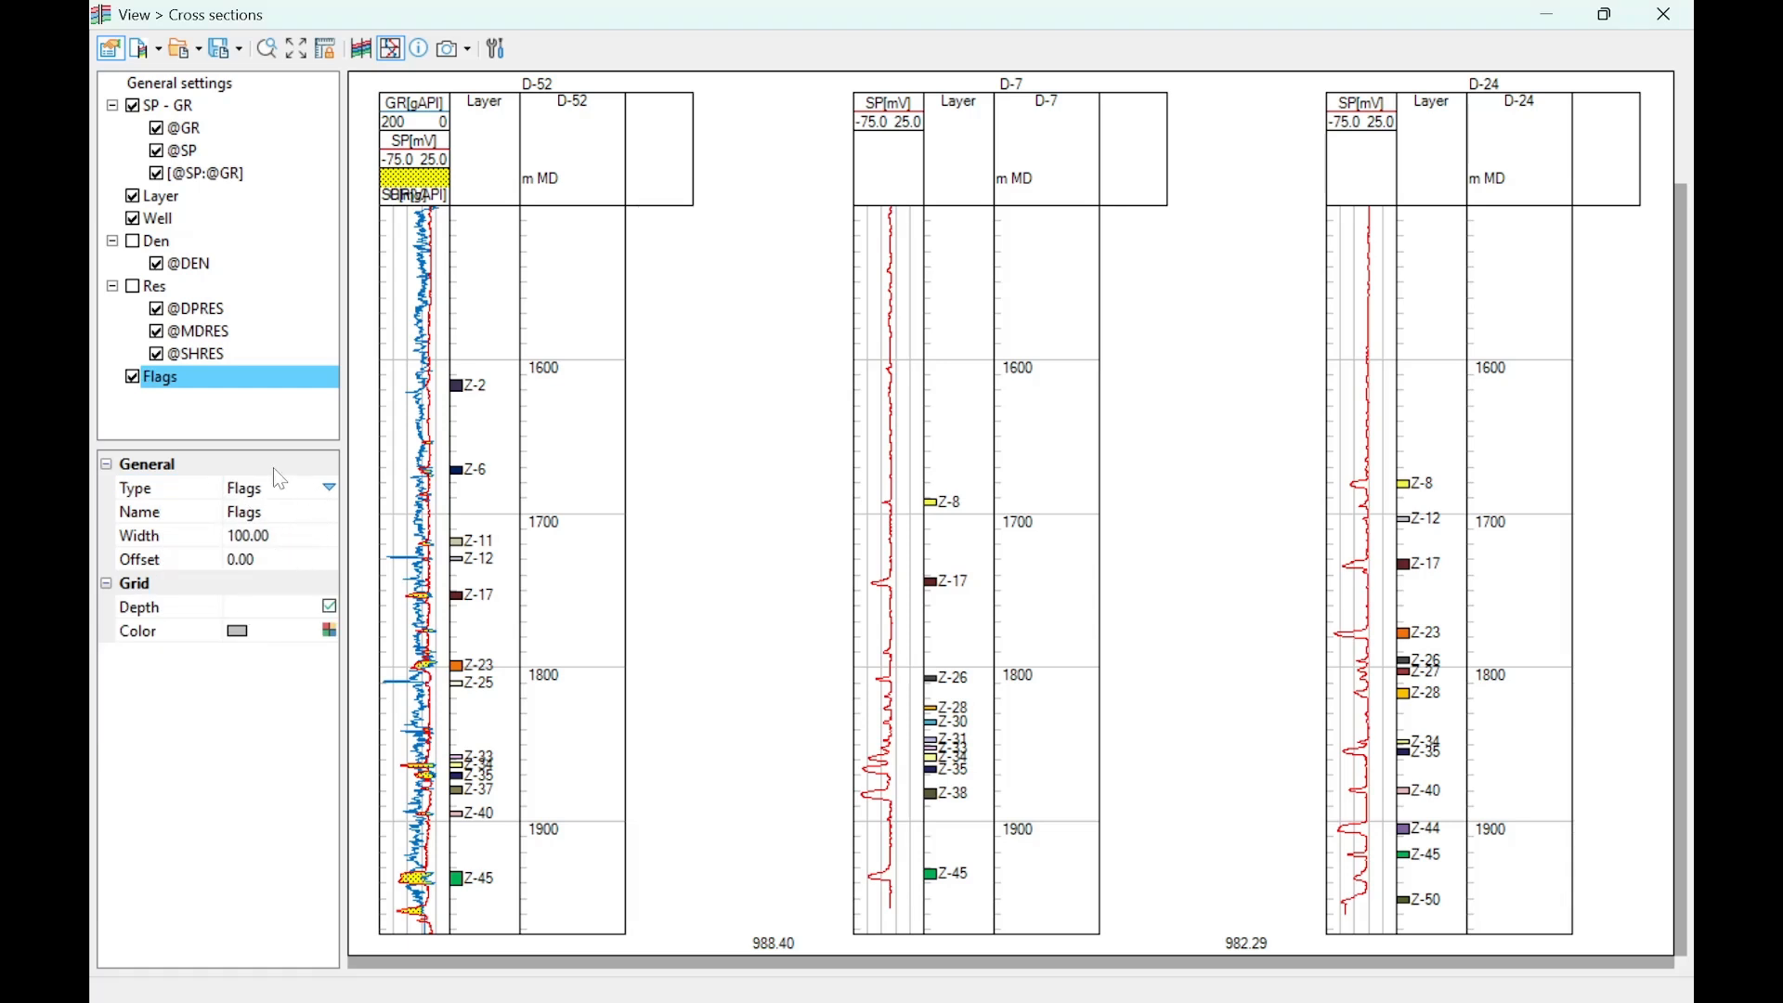
Step: Add a curve to the Flags track with type Wellwork and attribute Perforations status
right_click(217, 384)
left_click(281, 532)
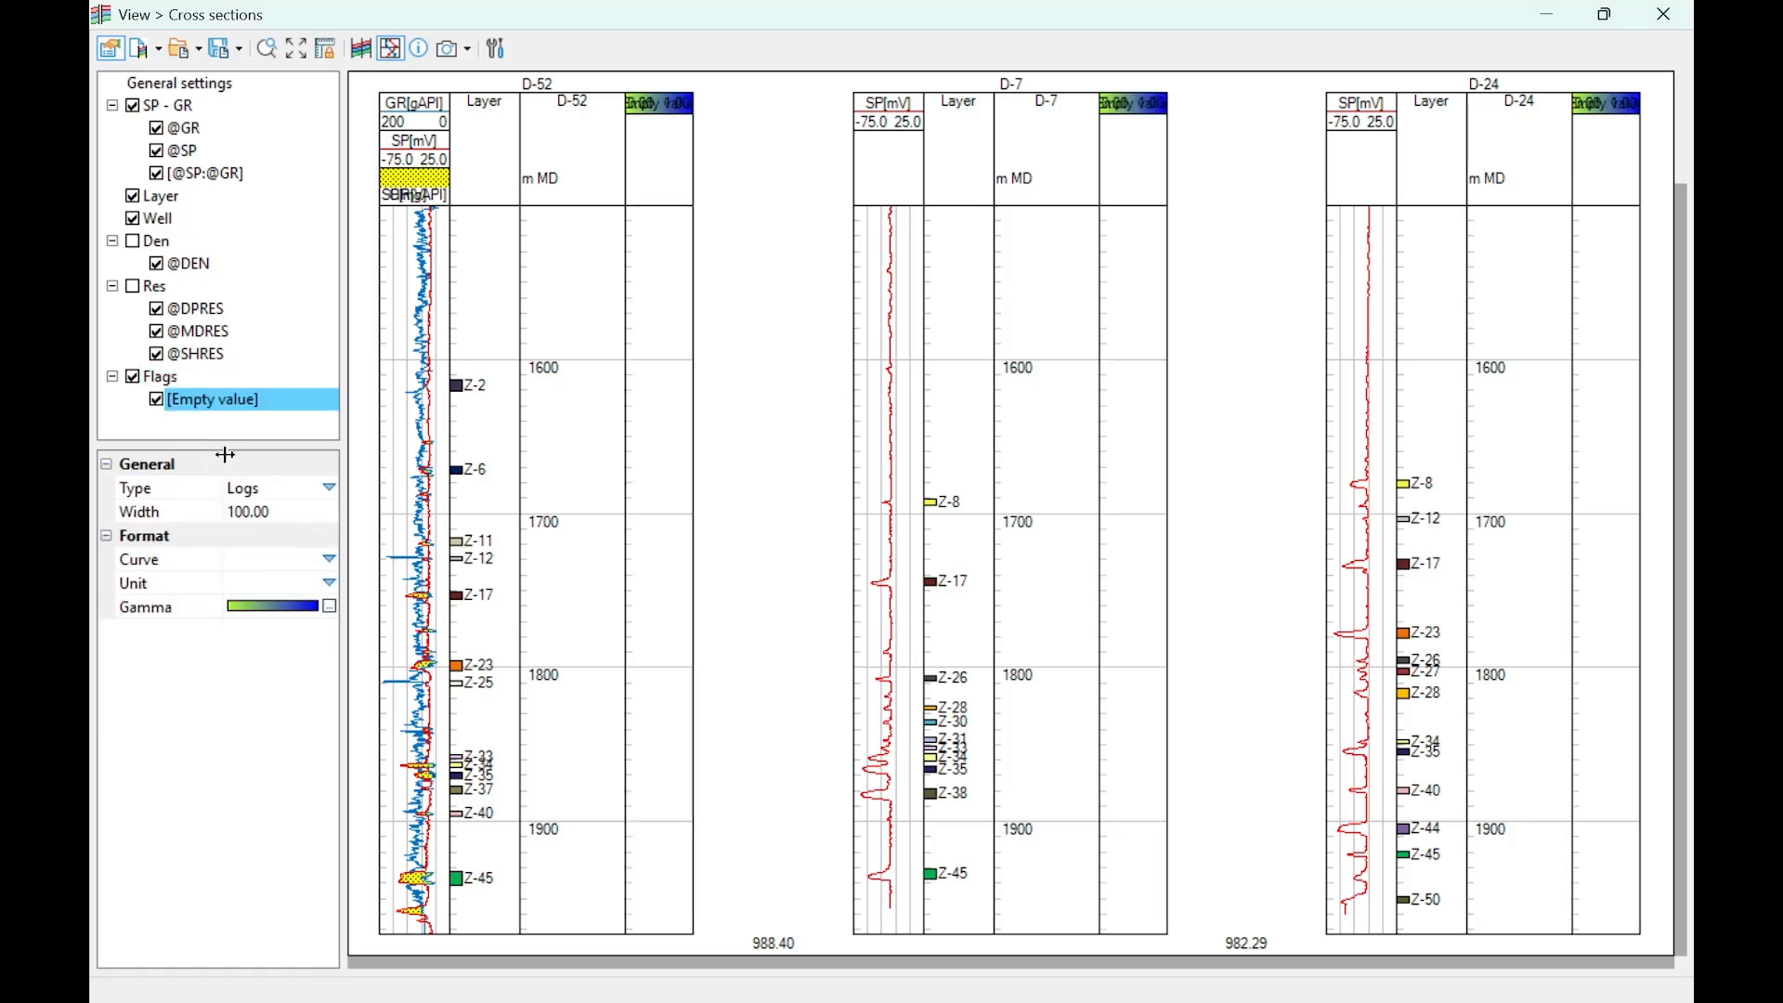
left_click(330, 560)
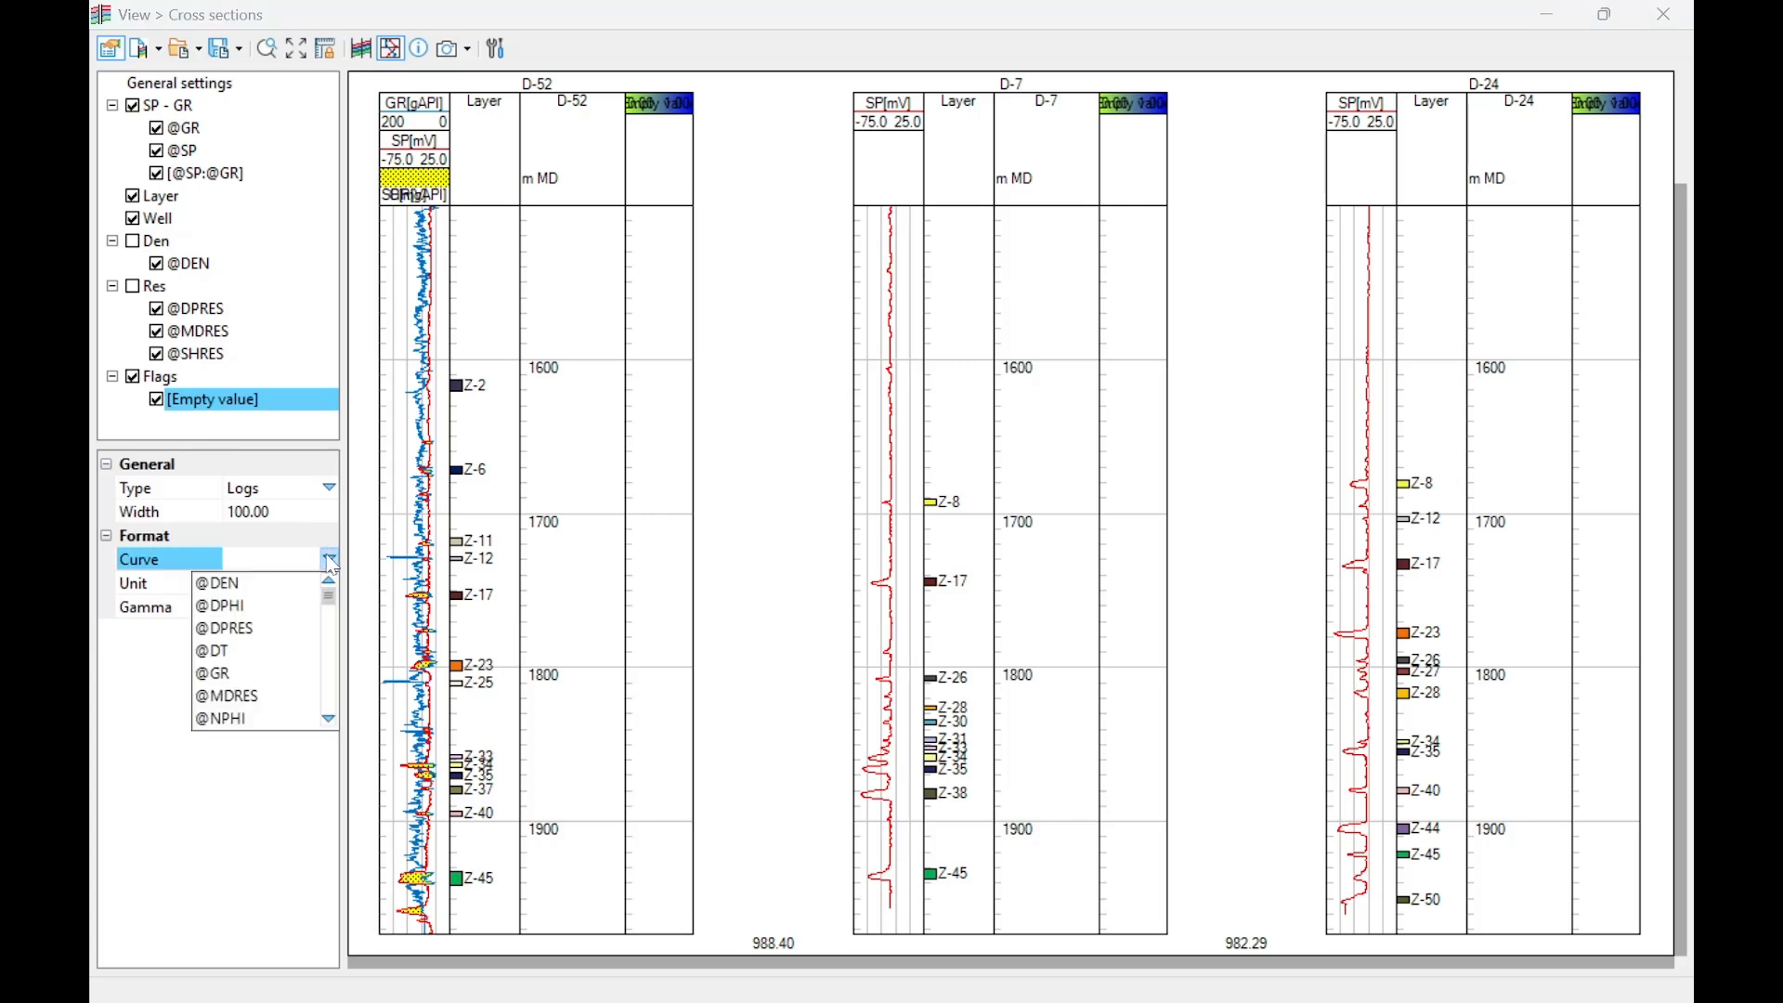
left_click(330, 490)
left_click(330, 487)
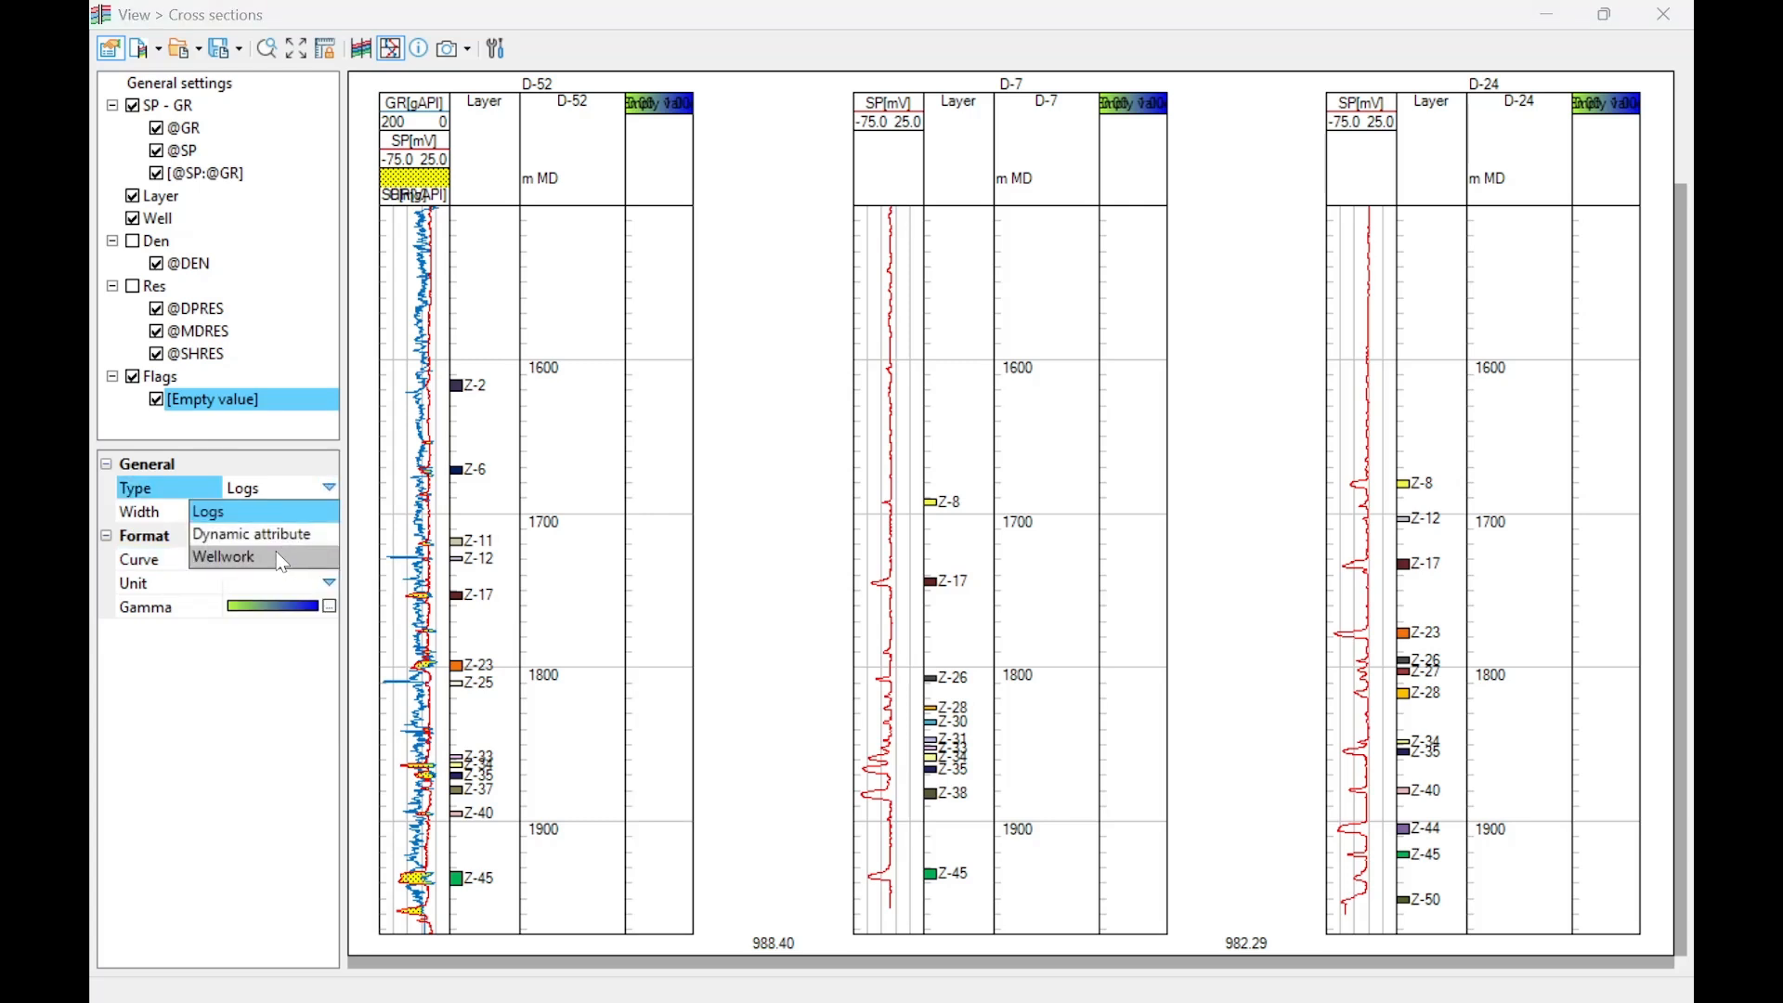
left_click(316, 558)
left_click(326, 545)
left_click(331, 539)
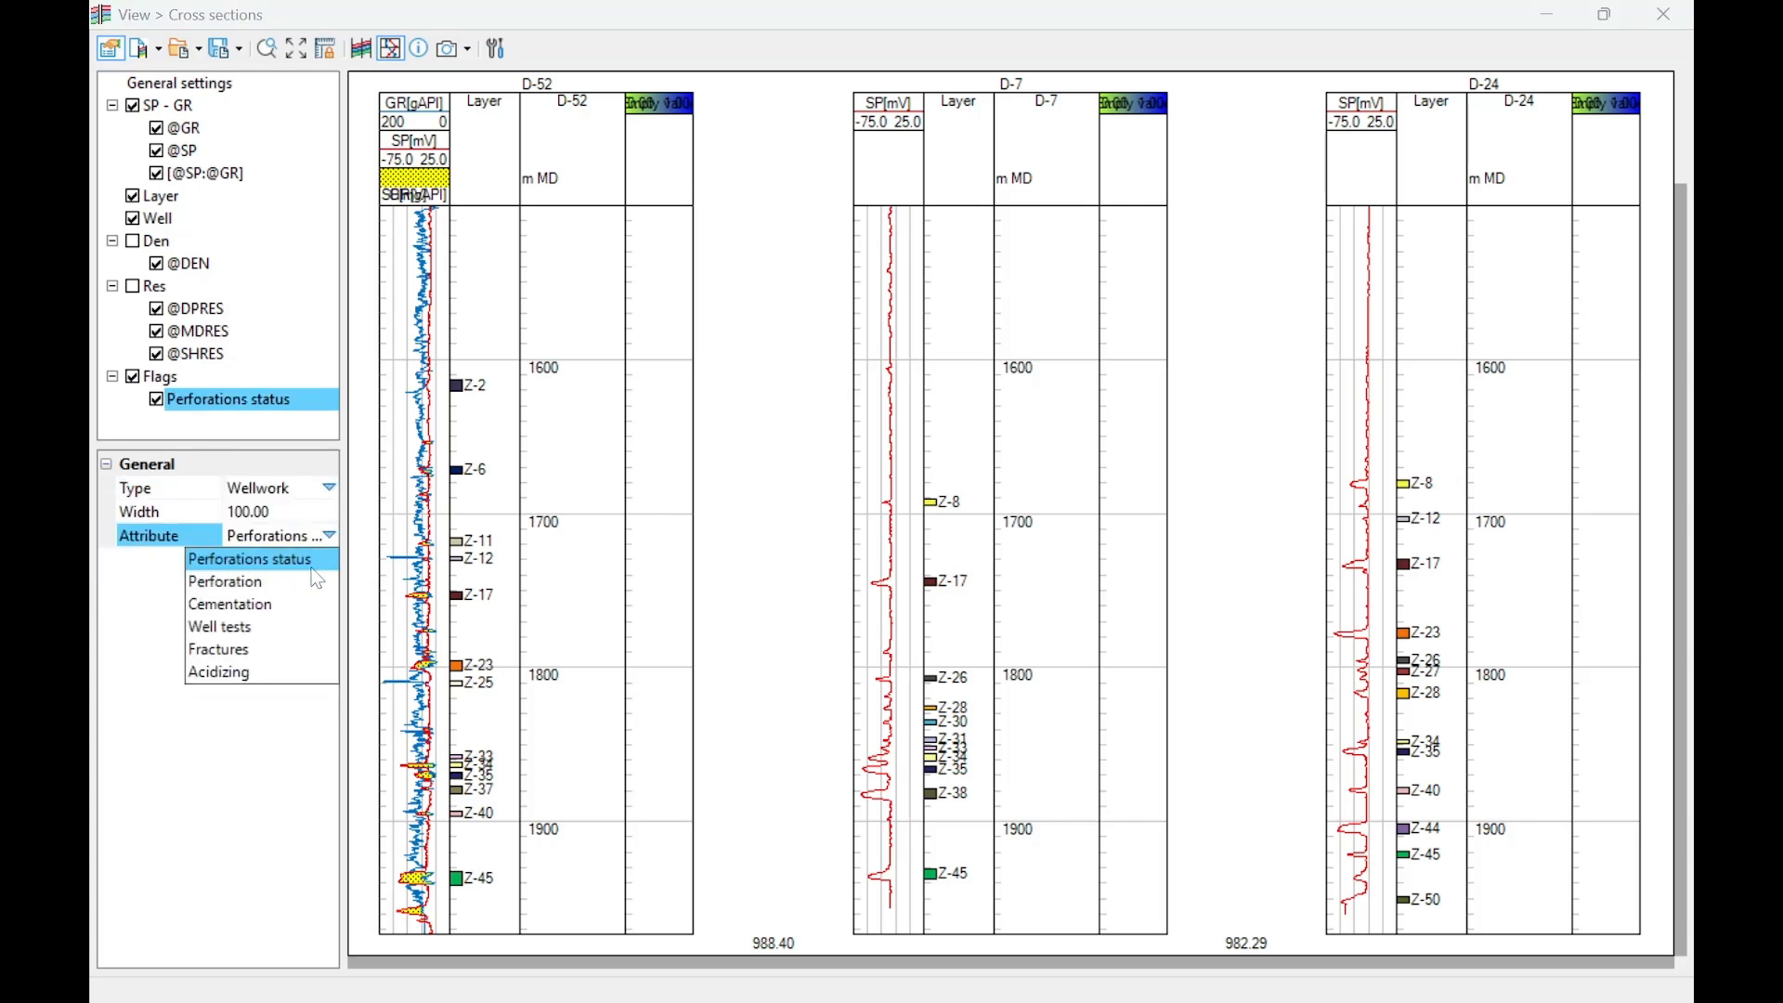
left_click(316, 559)
mouse_move(710, 7)
left_mouse_down()
mouse_move(771, 176)
mouse_move(746, 261)
mouse_move(664, 5)
left_mouse_up()
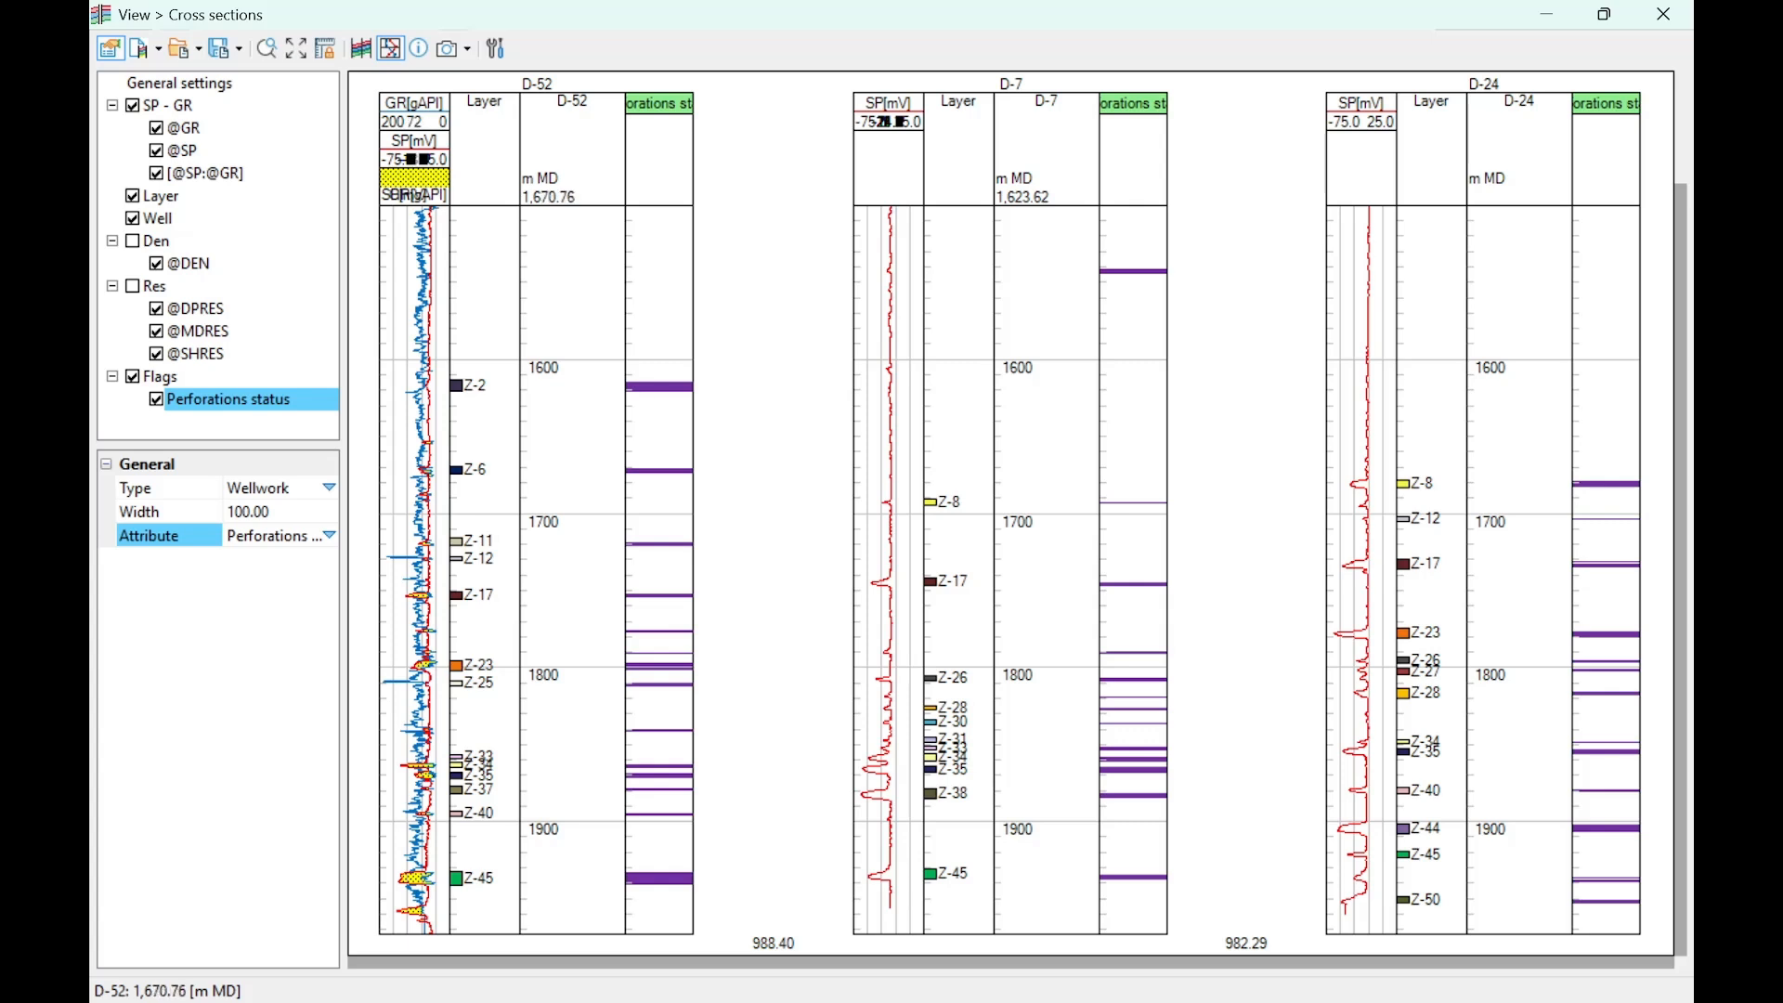
scroll(637, 399, "up", 3)
scroll(659, 449, "down", 3)
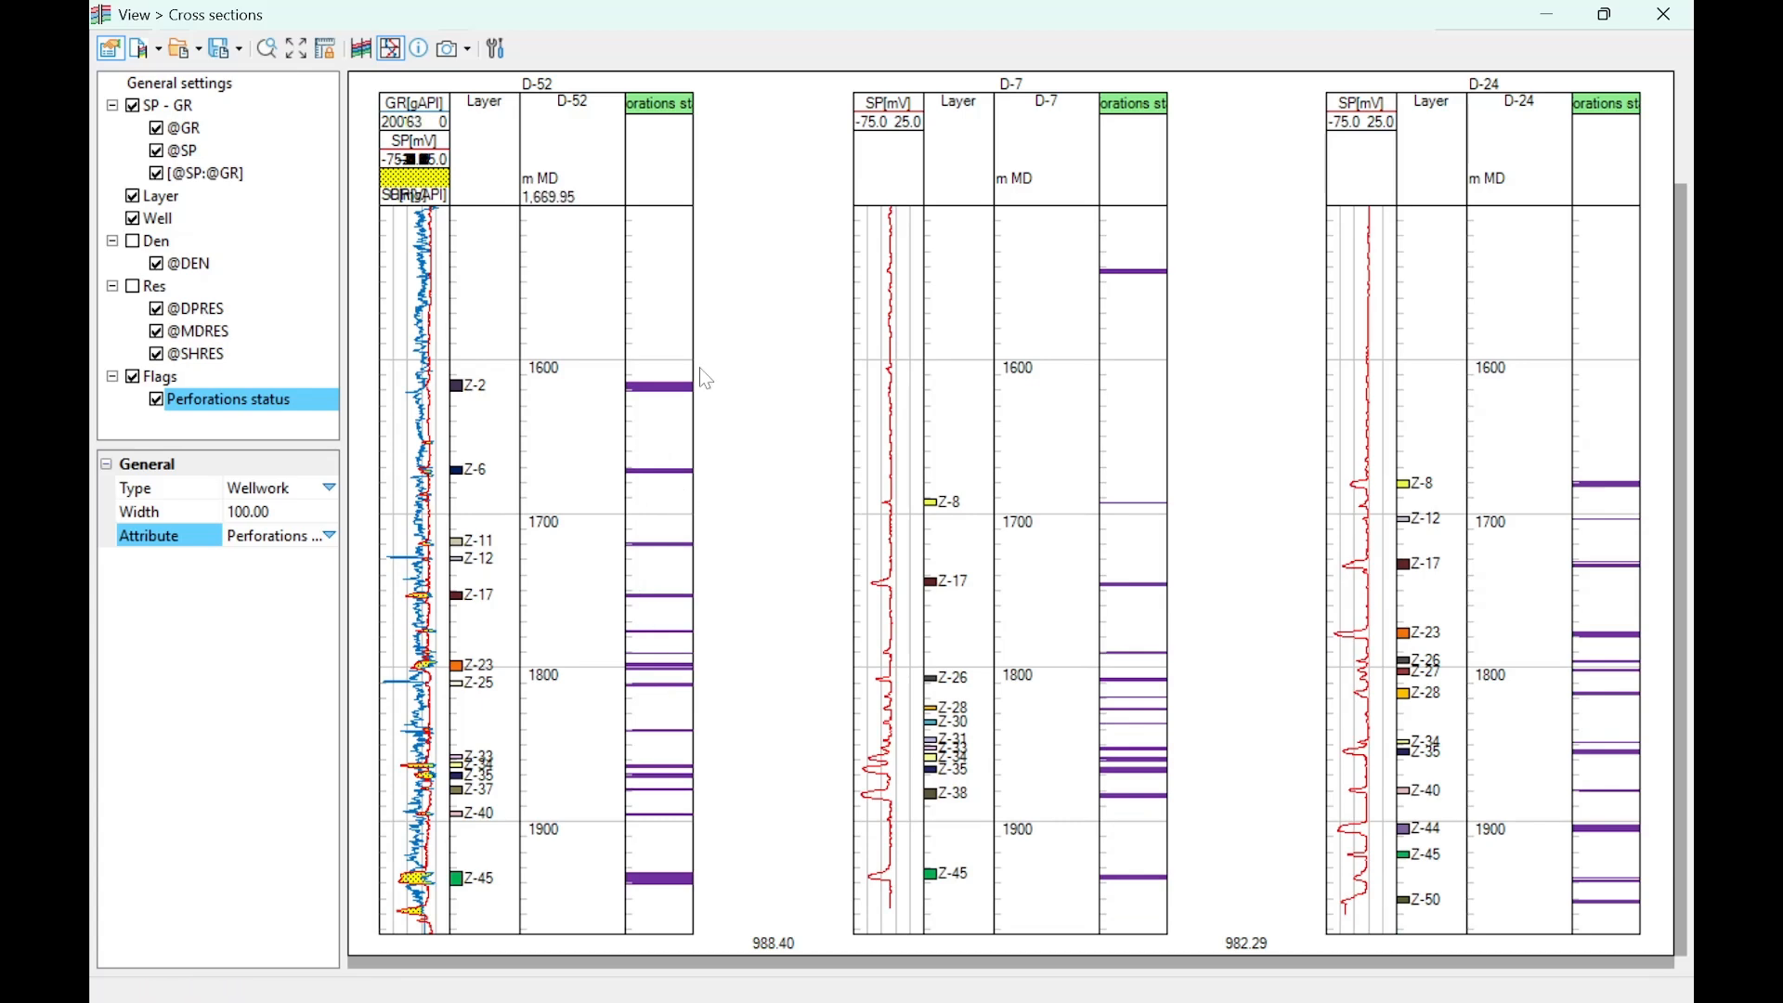
Step: Look up the Operation variable under Wellworks > Operations > General and examine its attributes, colors and keywords
double_click(776, 22)
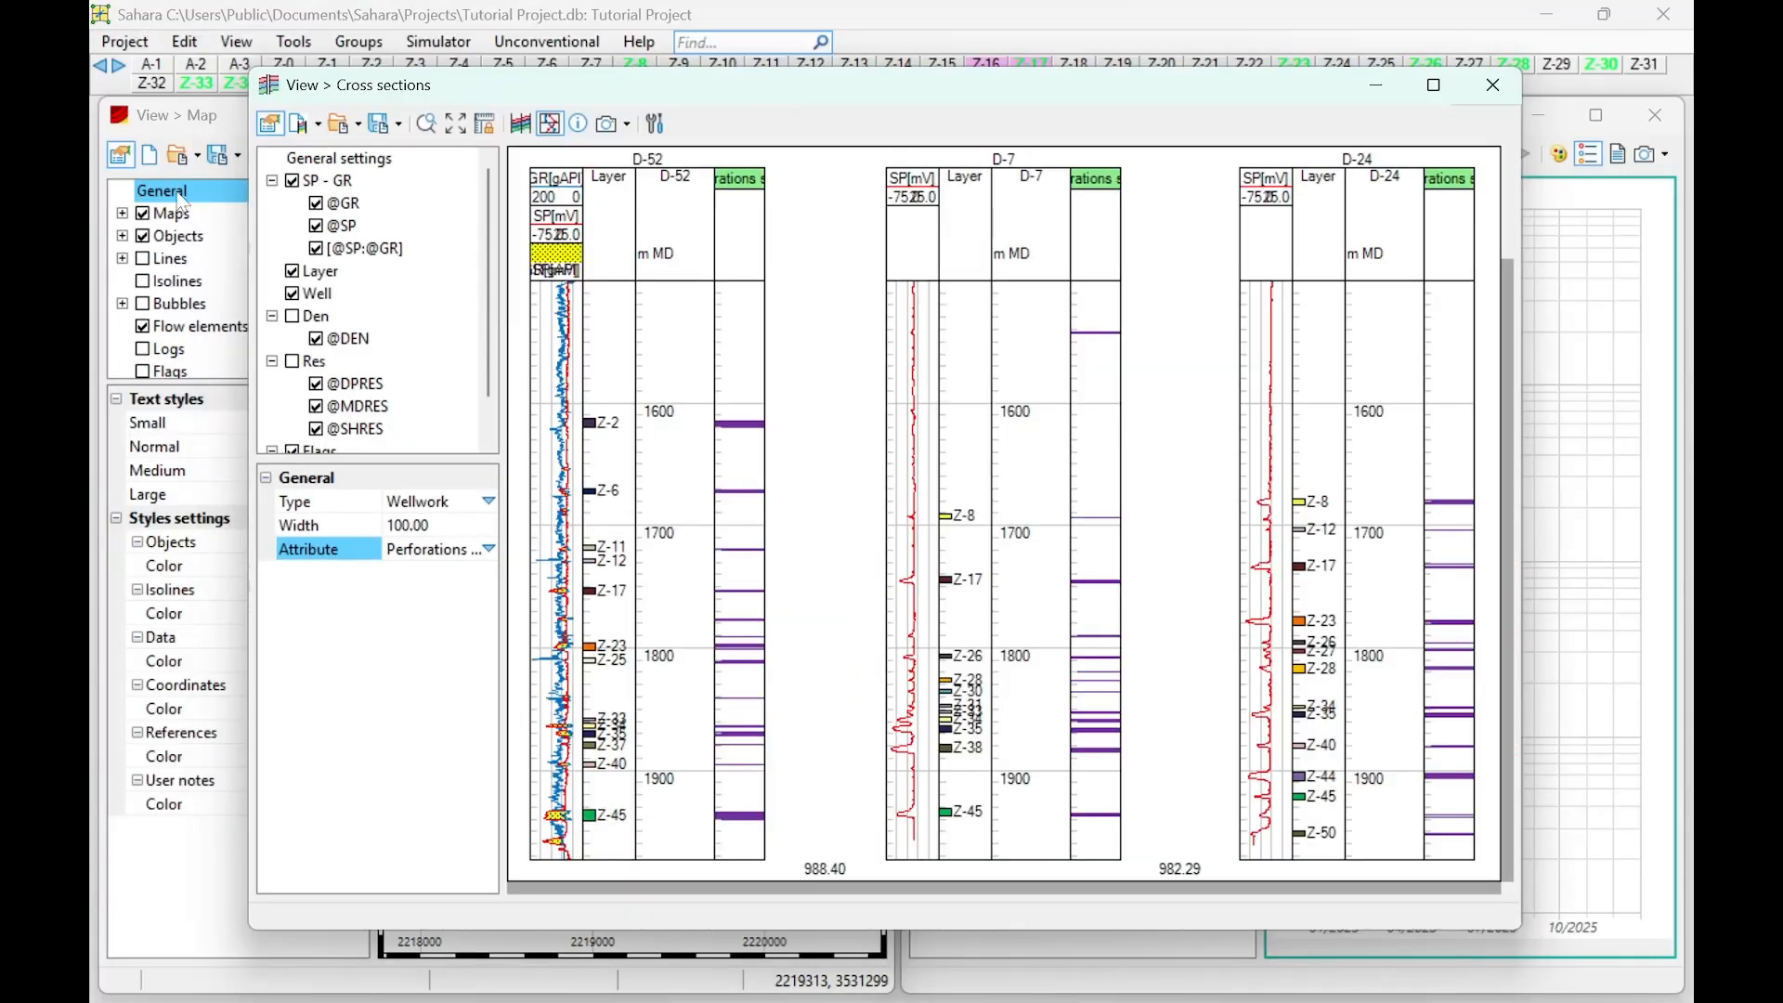
left_click(186, 44)
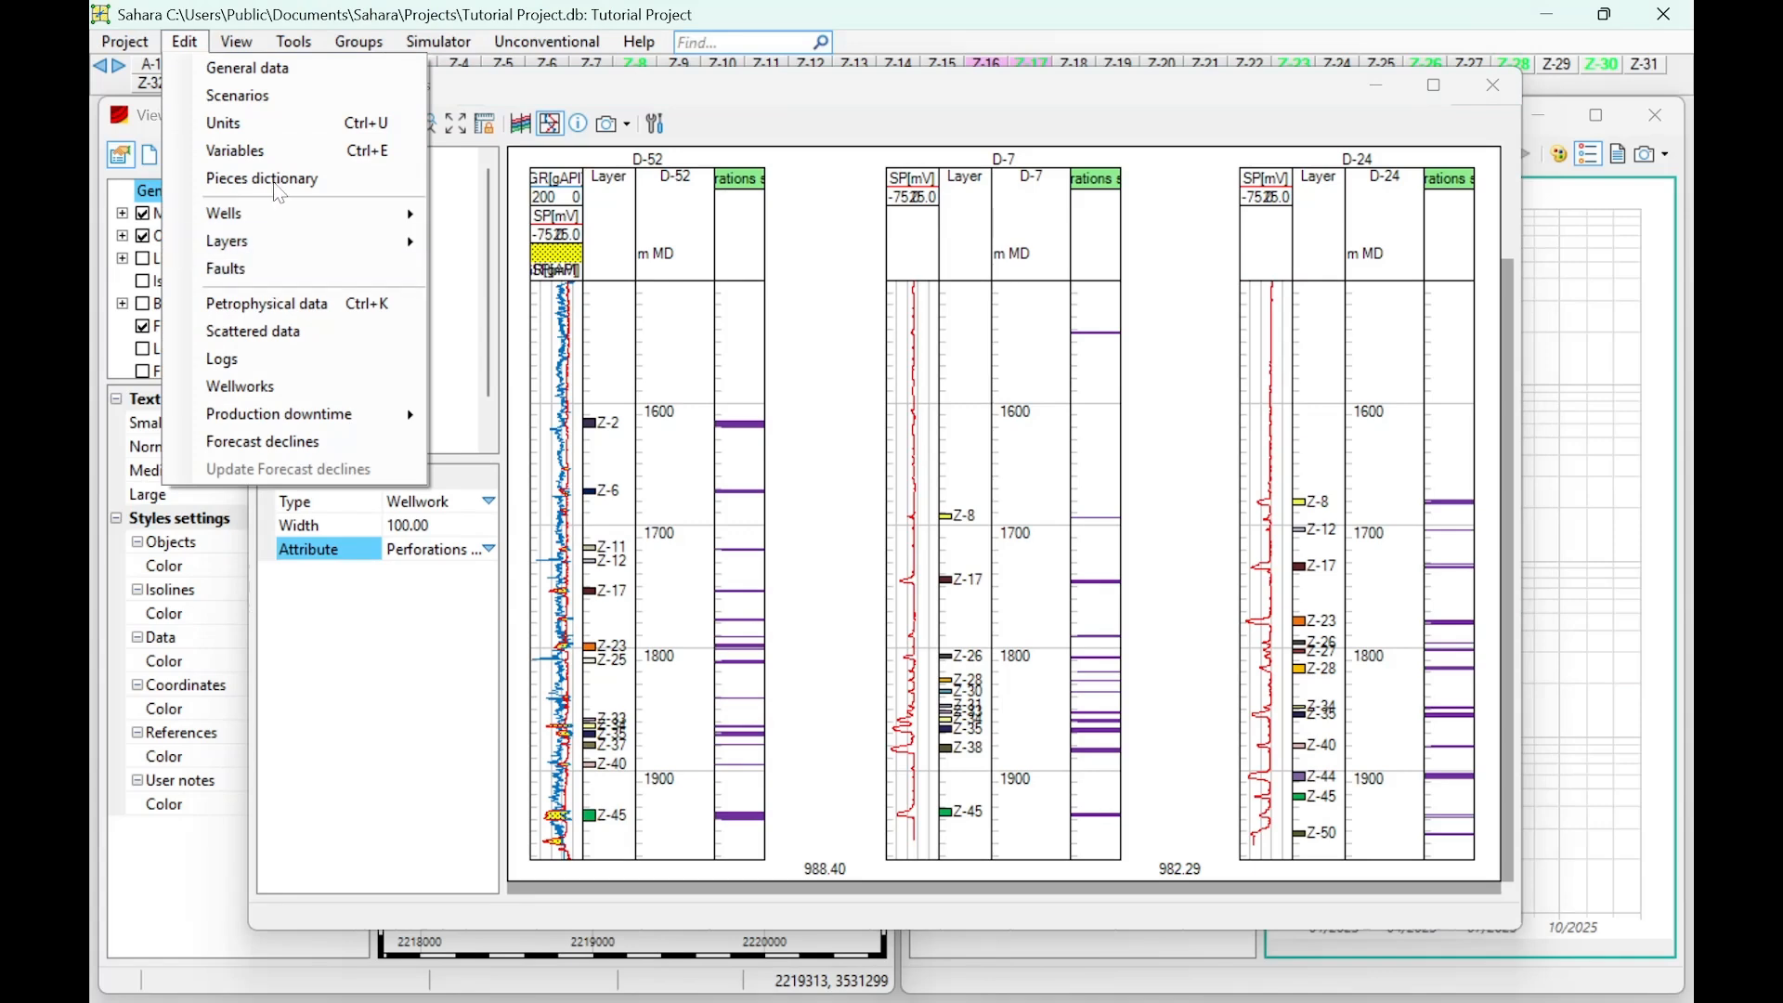
left_click(278, 158)
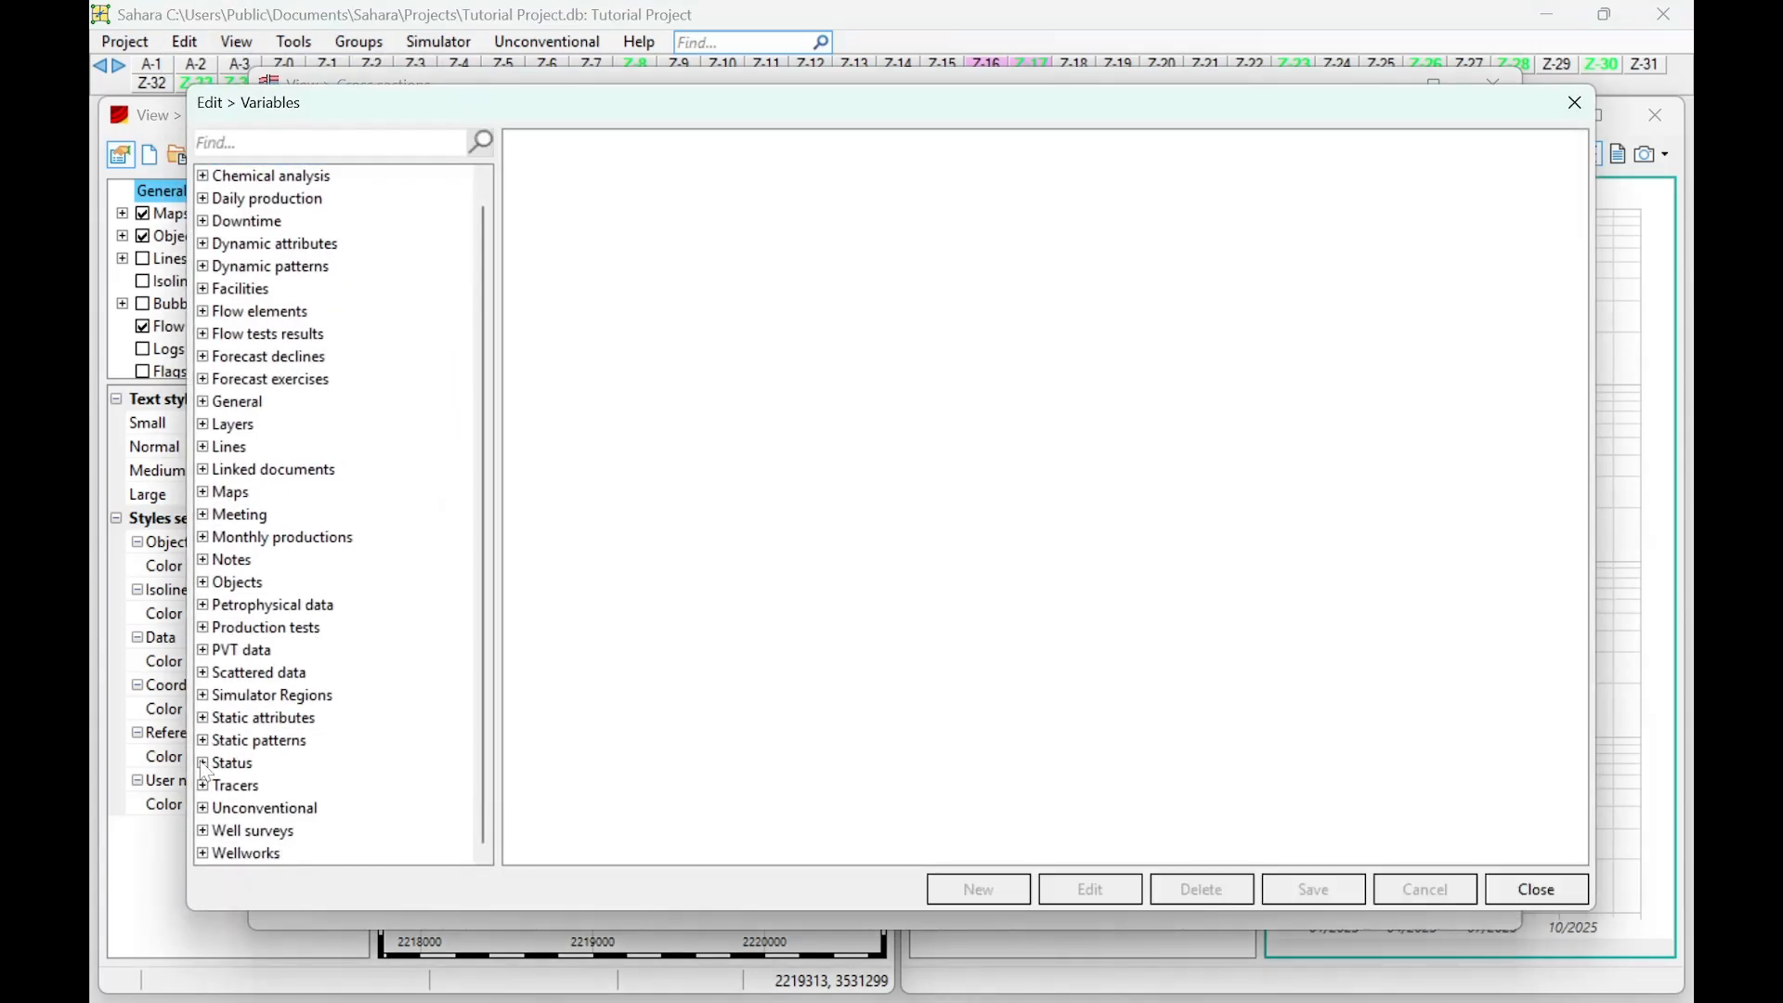
double_click(223, 853)
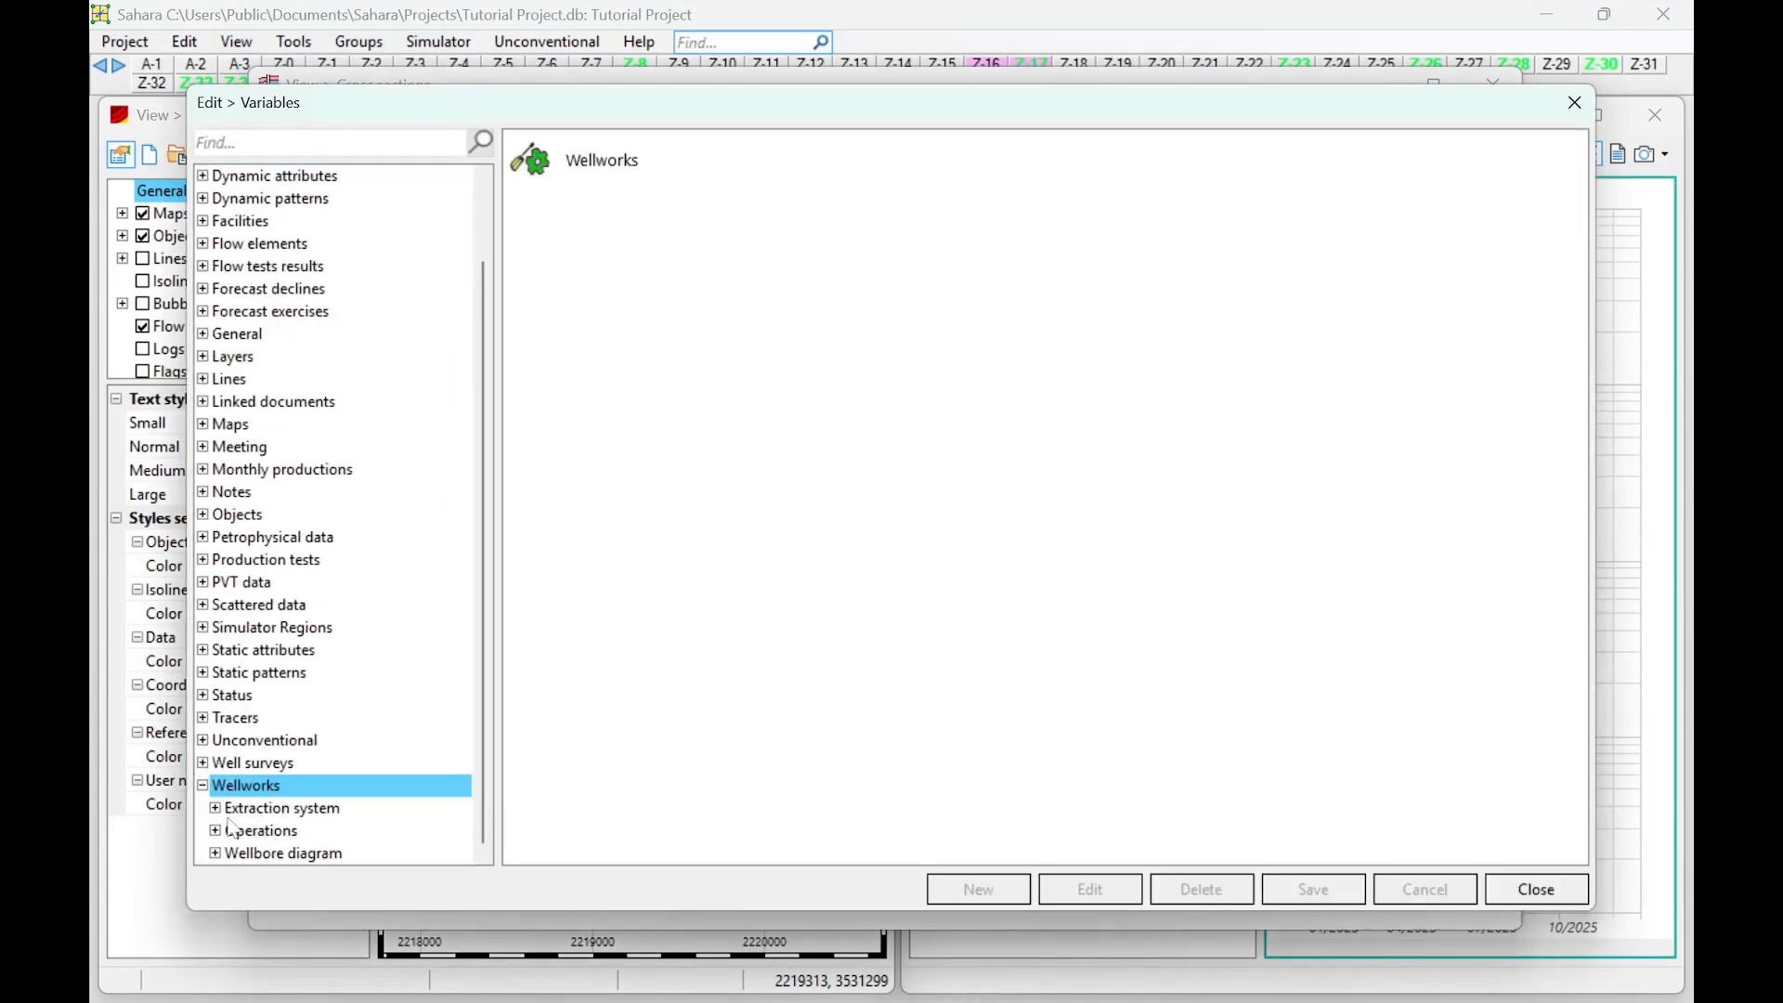
left_click(215, 831)
left_click(258, 748)
left_click(268, 813)
double_click(265, 766)
left_click(271, 699)
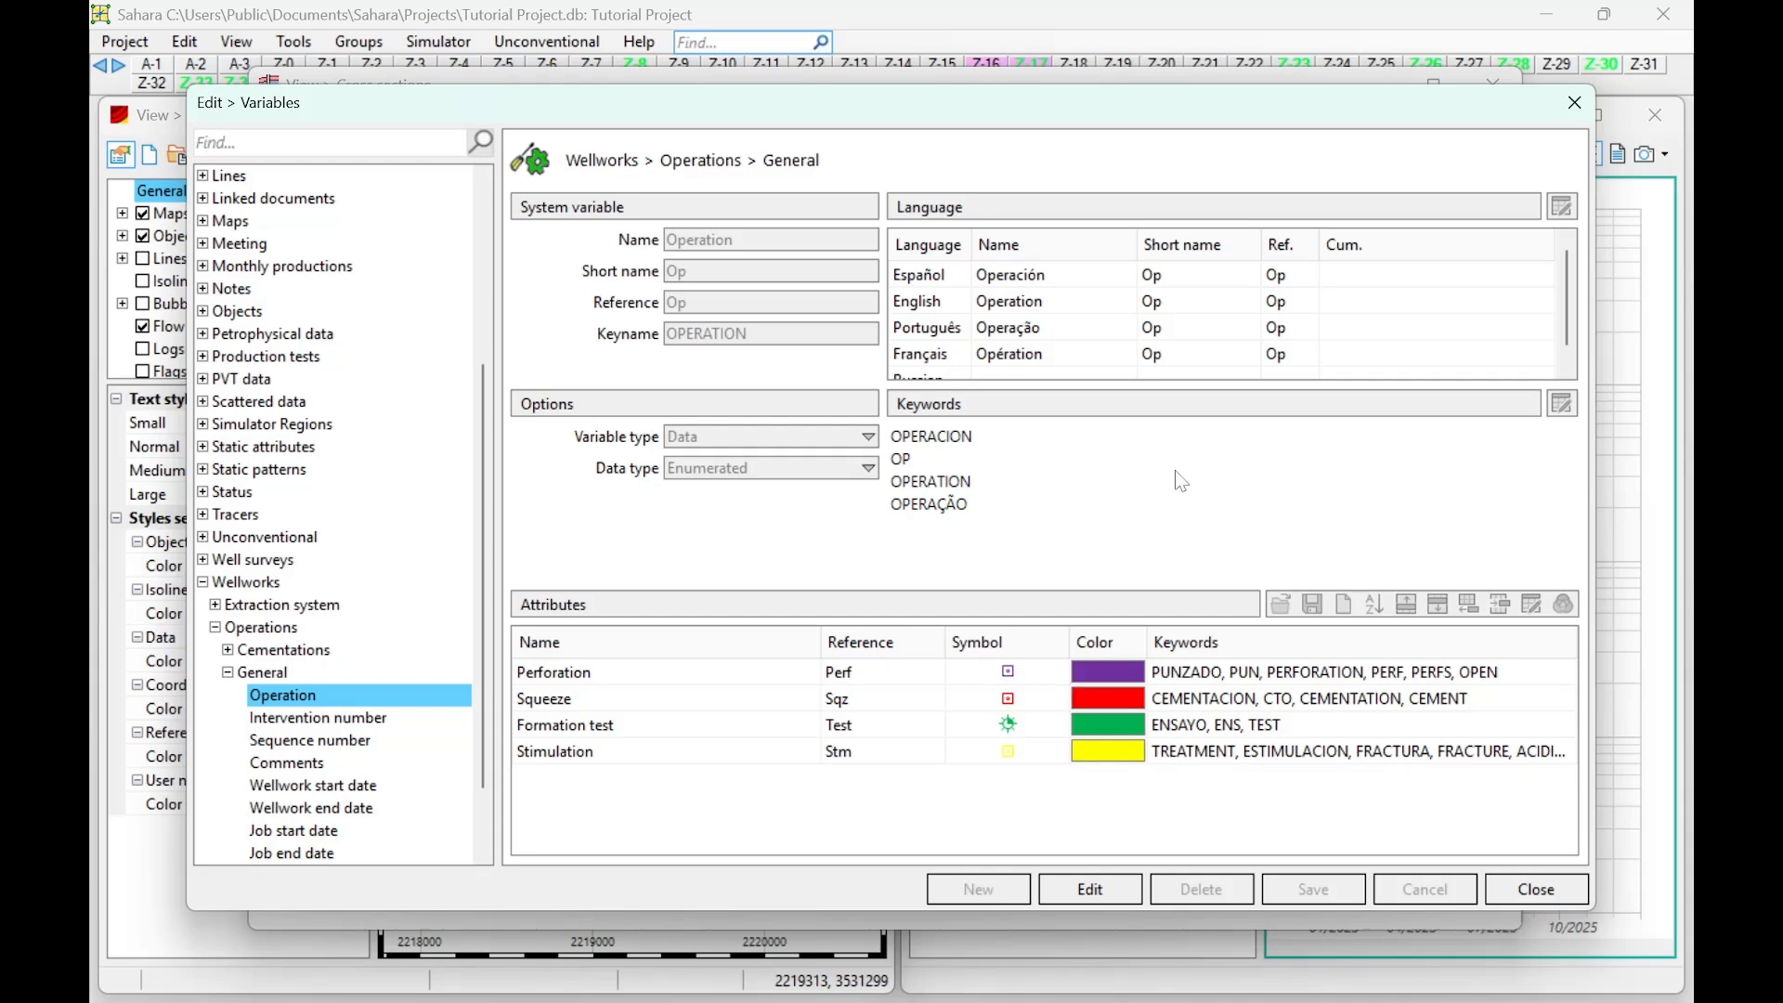
left_click(1576, 103)
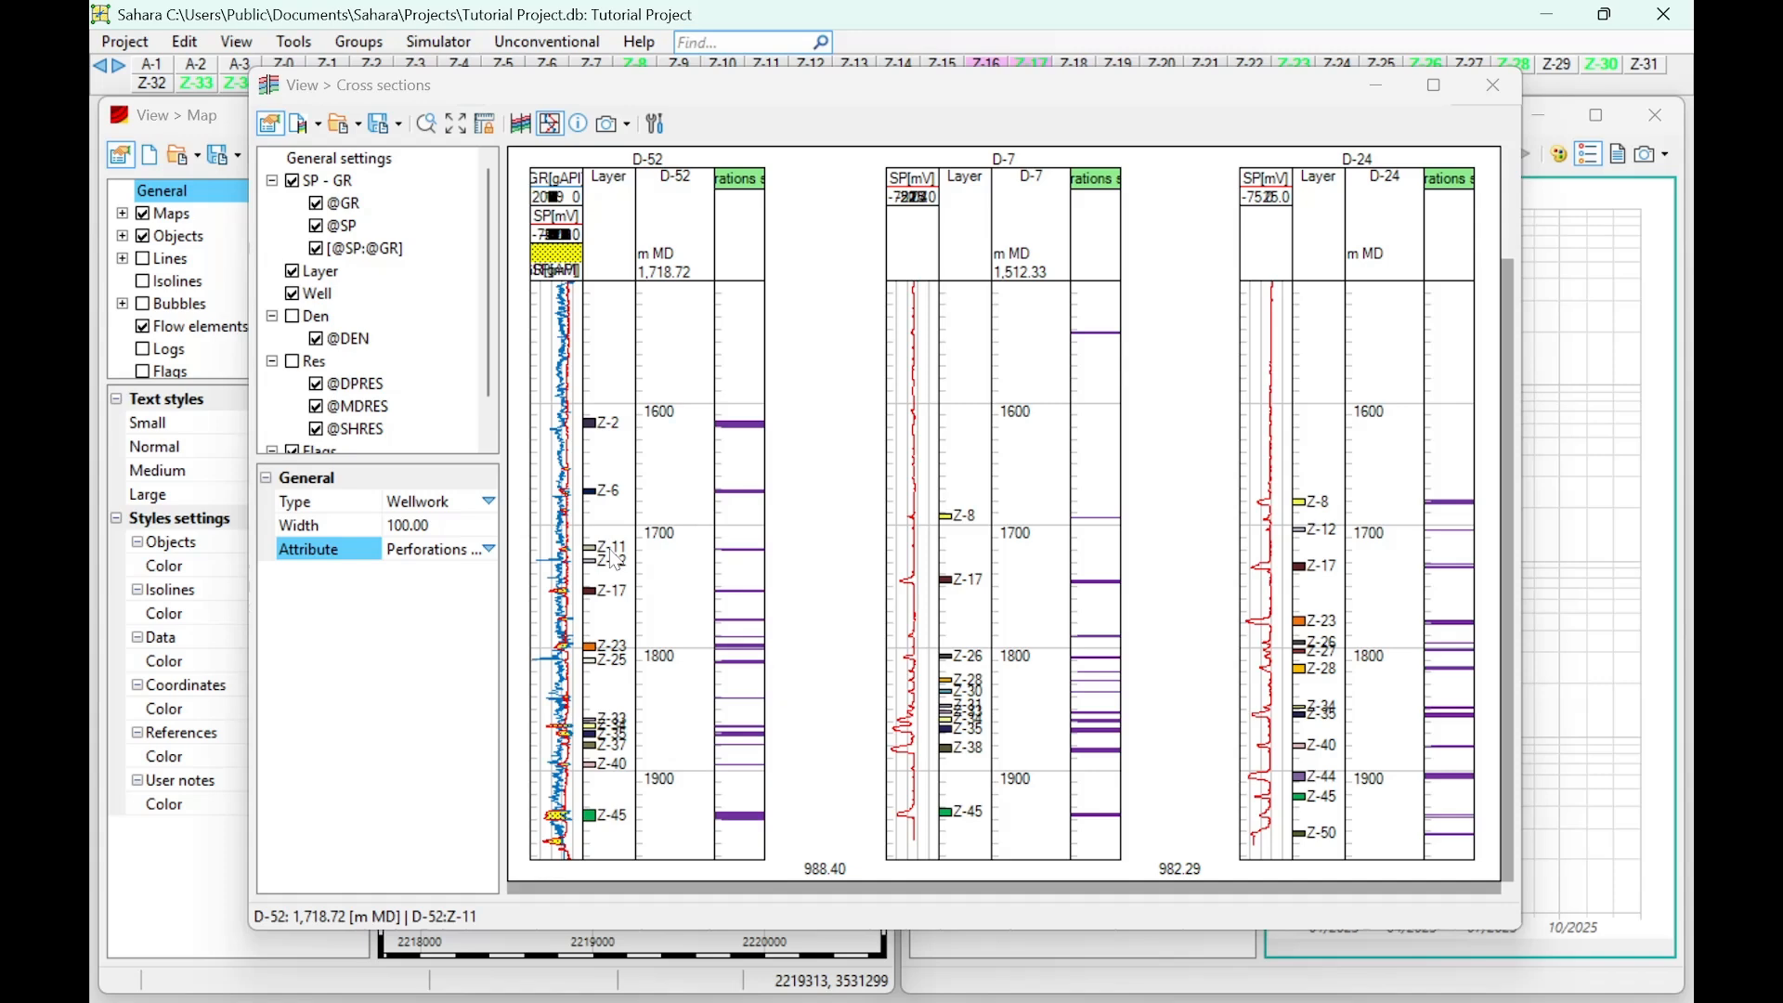
Step: Examine the perforated intervals in the flags tracks against the layers and depths of the wells
scroll(599, 529, "up", 3)
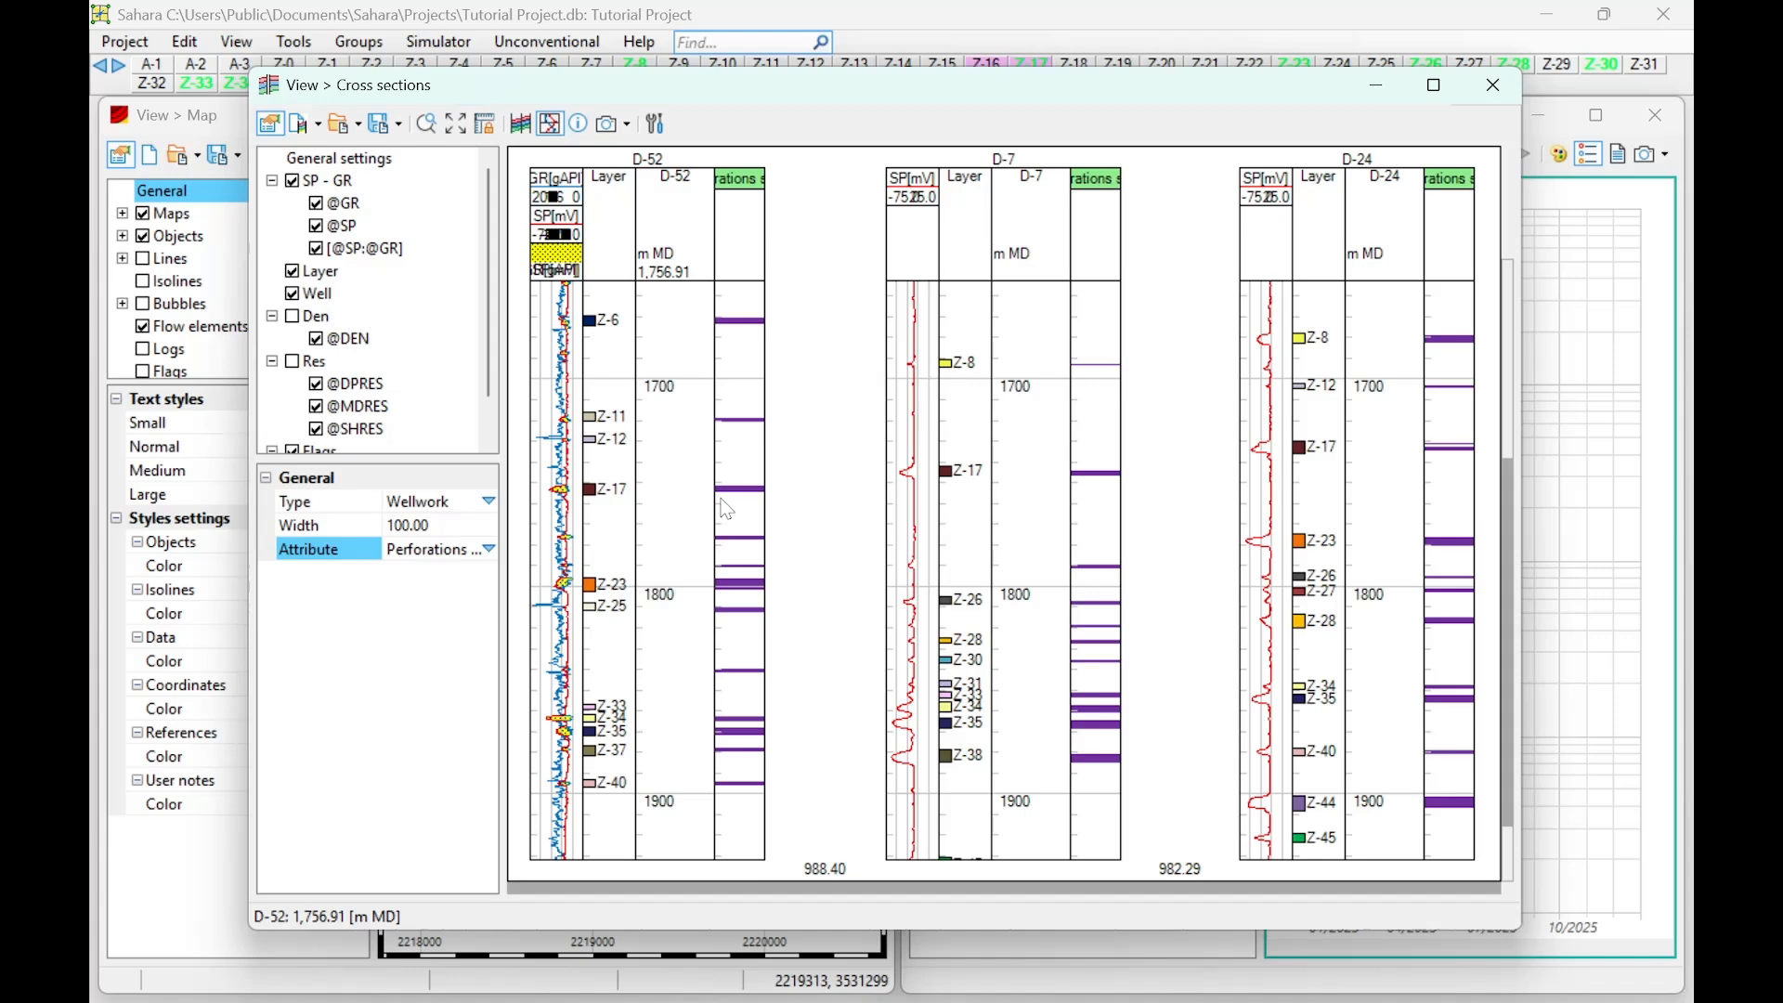
scroll(727, 509, "up", 1)
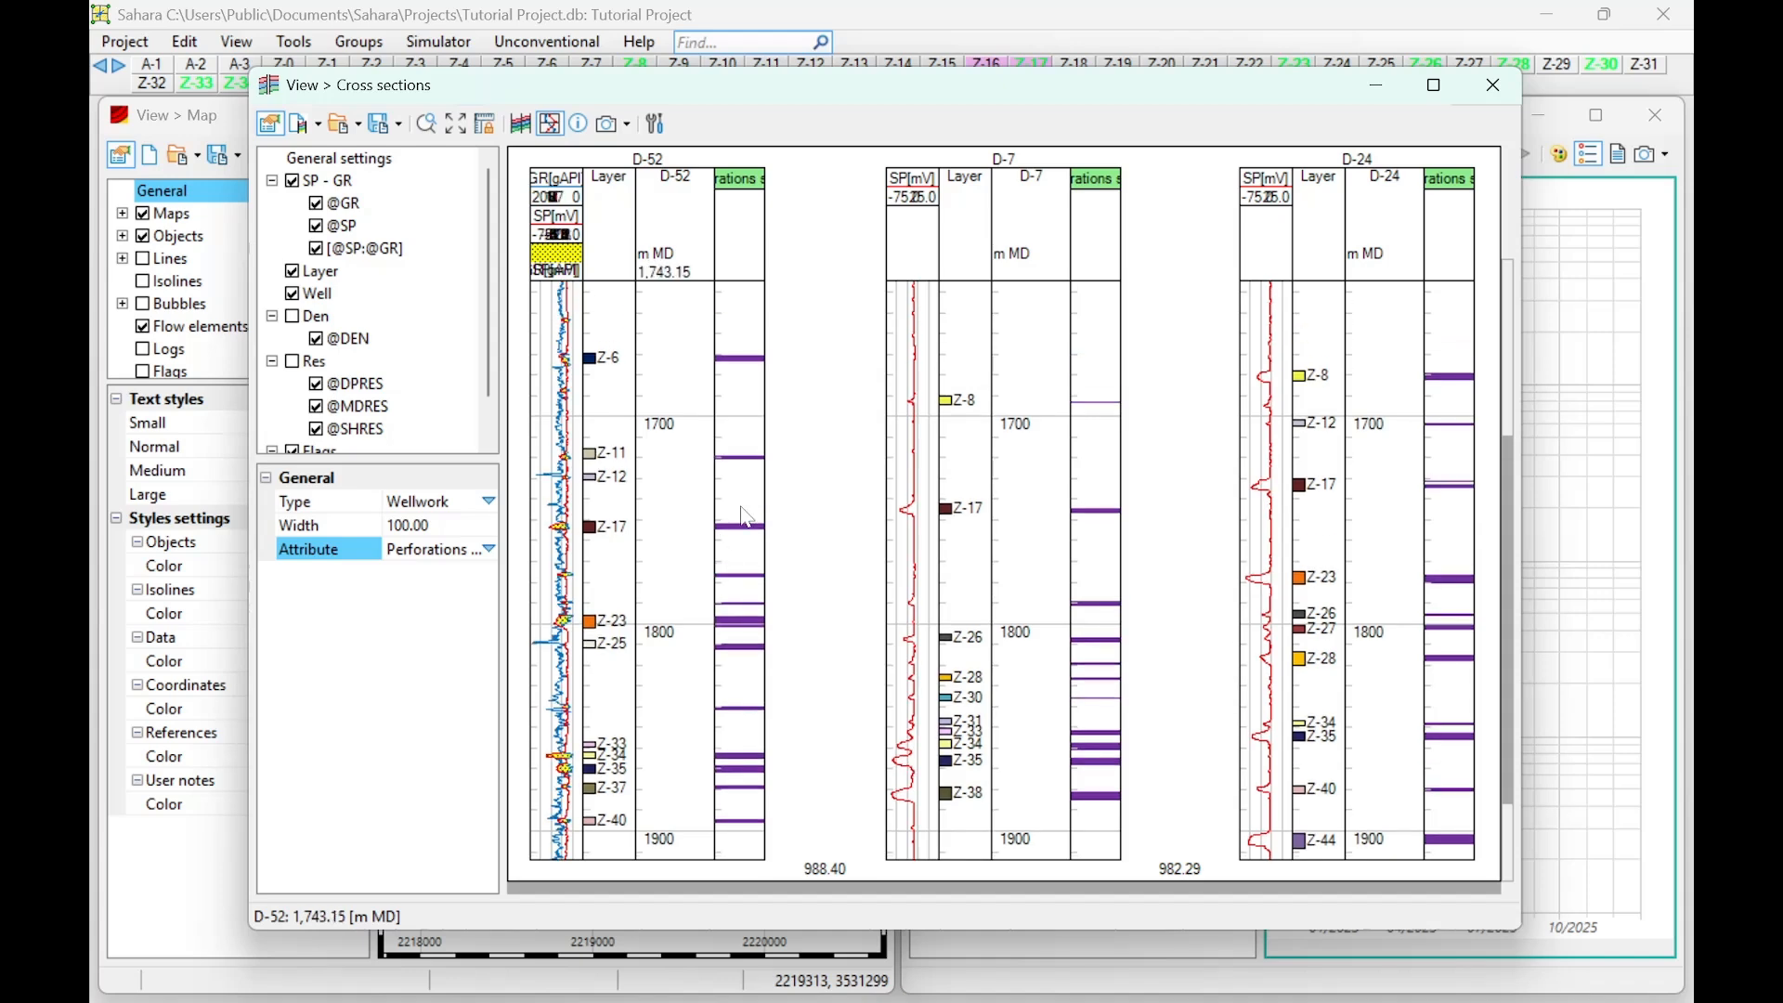
scroll(740, 465, "up", 4)
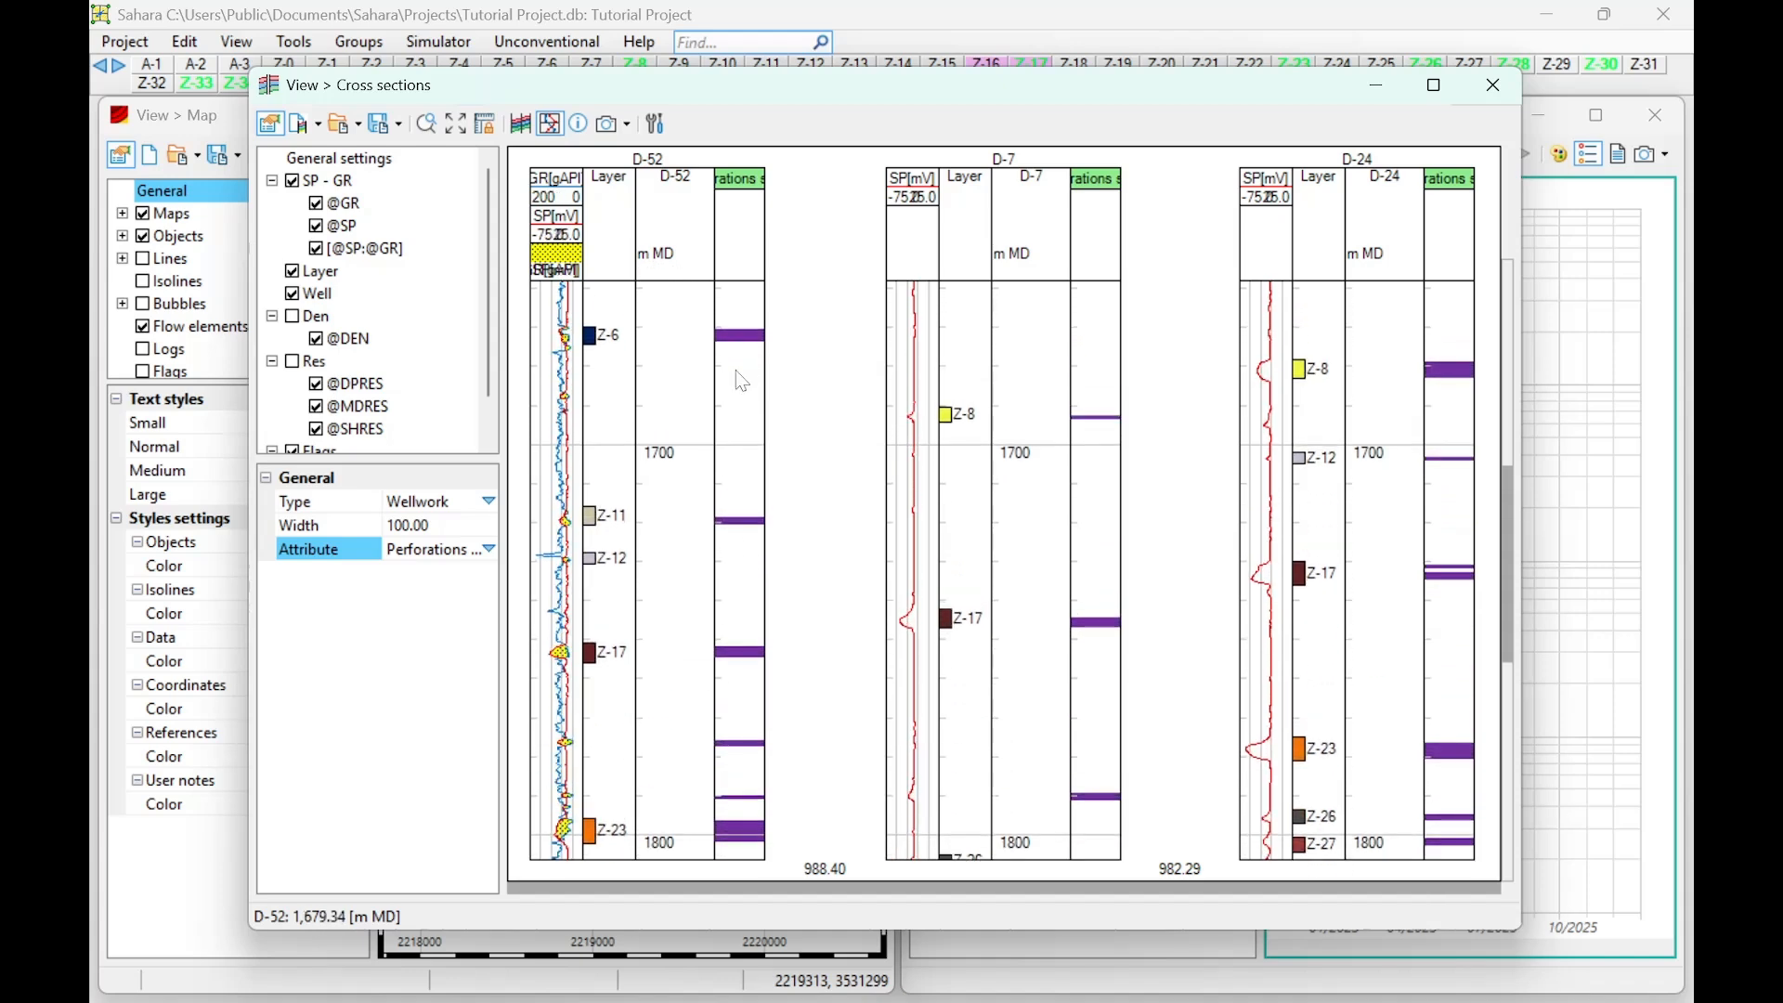
scroll(723, 408, "down", 2)
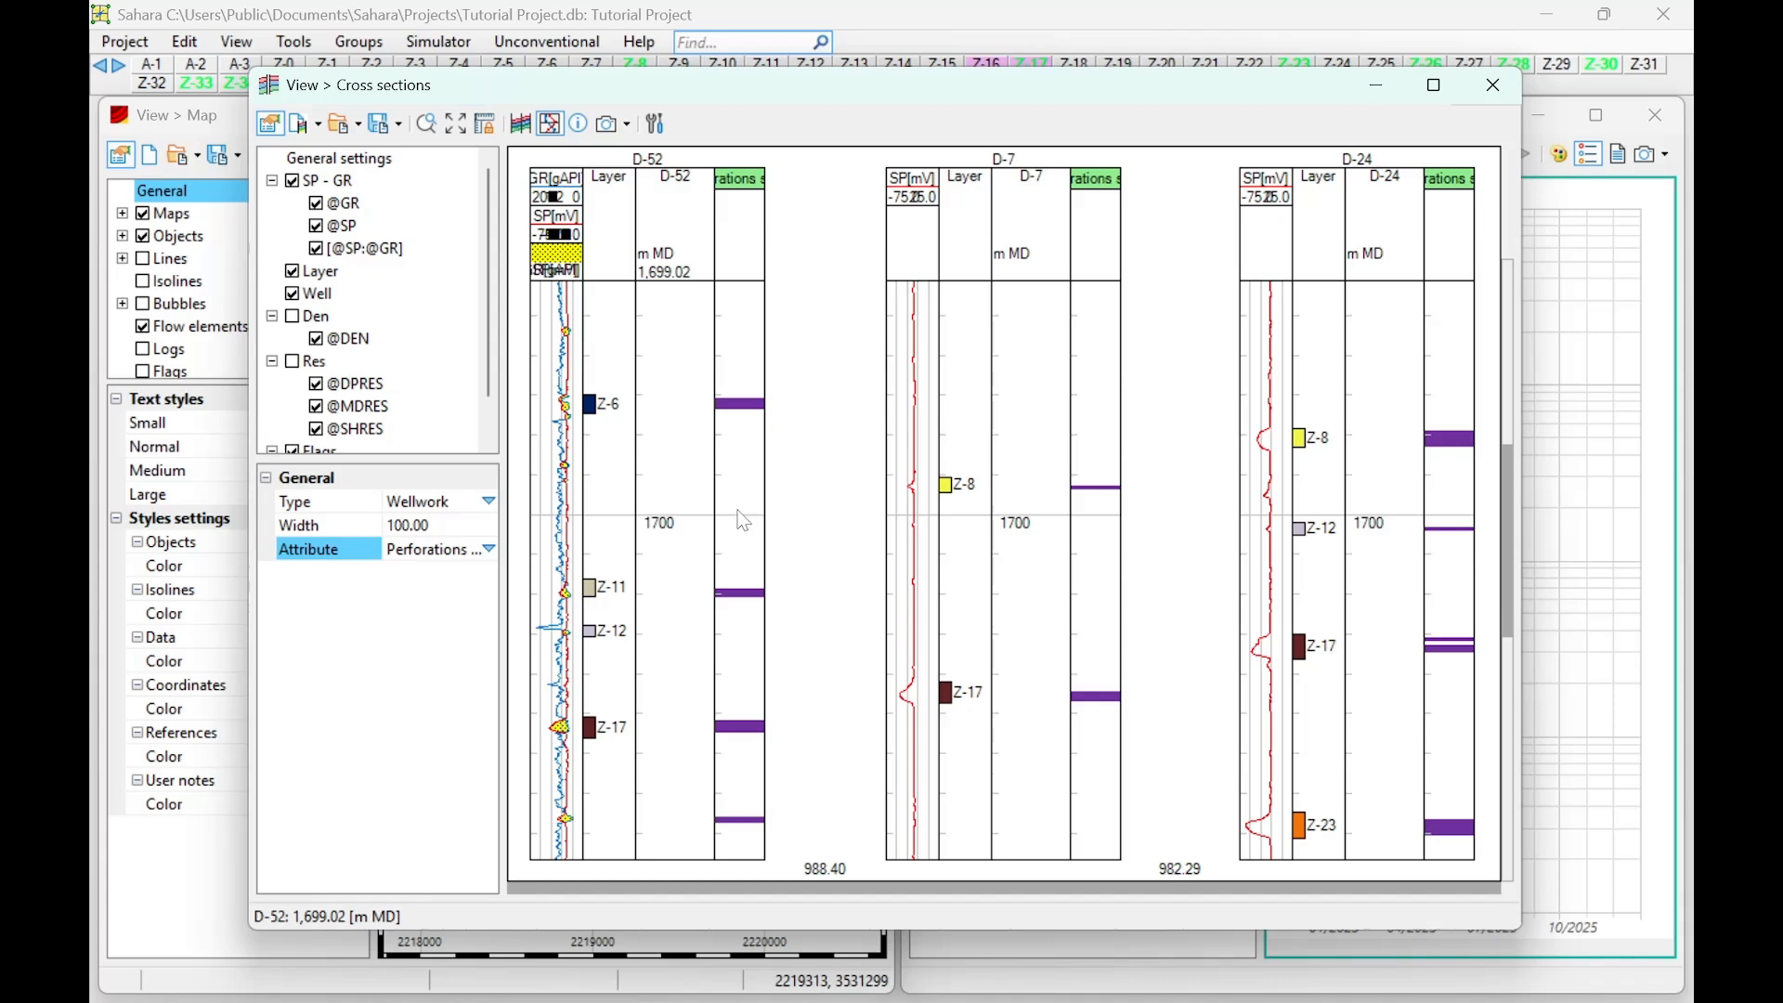
scroll(733, 520, "down", 2)
scroll(728, 537, "down", 2)
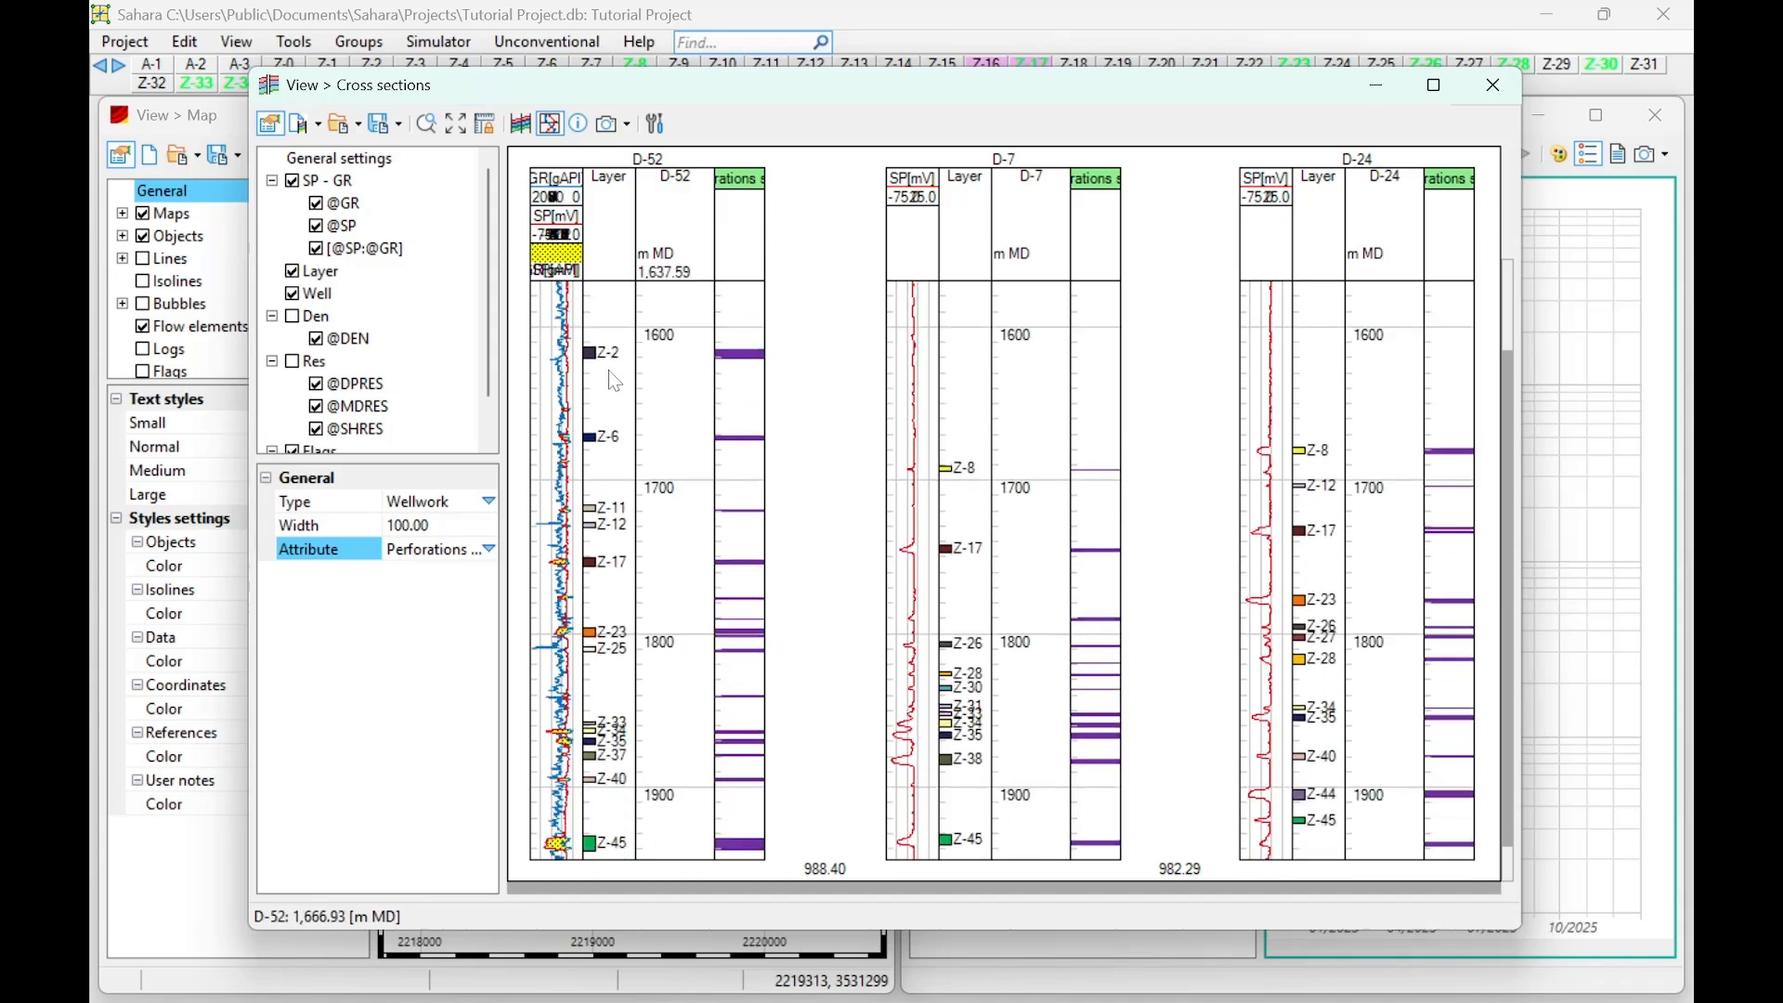
Step: Display the layer correlations between the wells and compare the maximized cross section with its path on the map
left_click(534, 139)
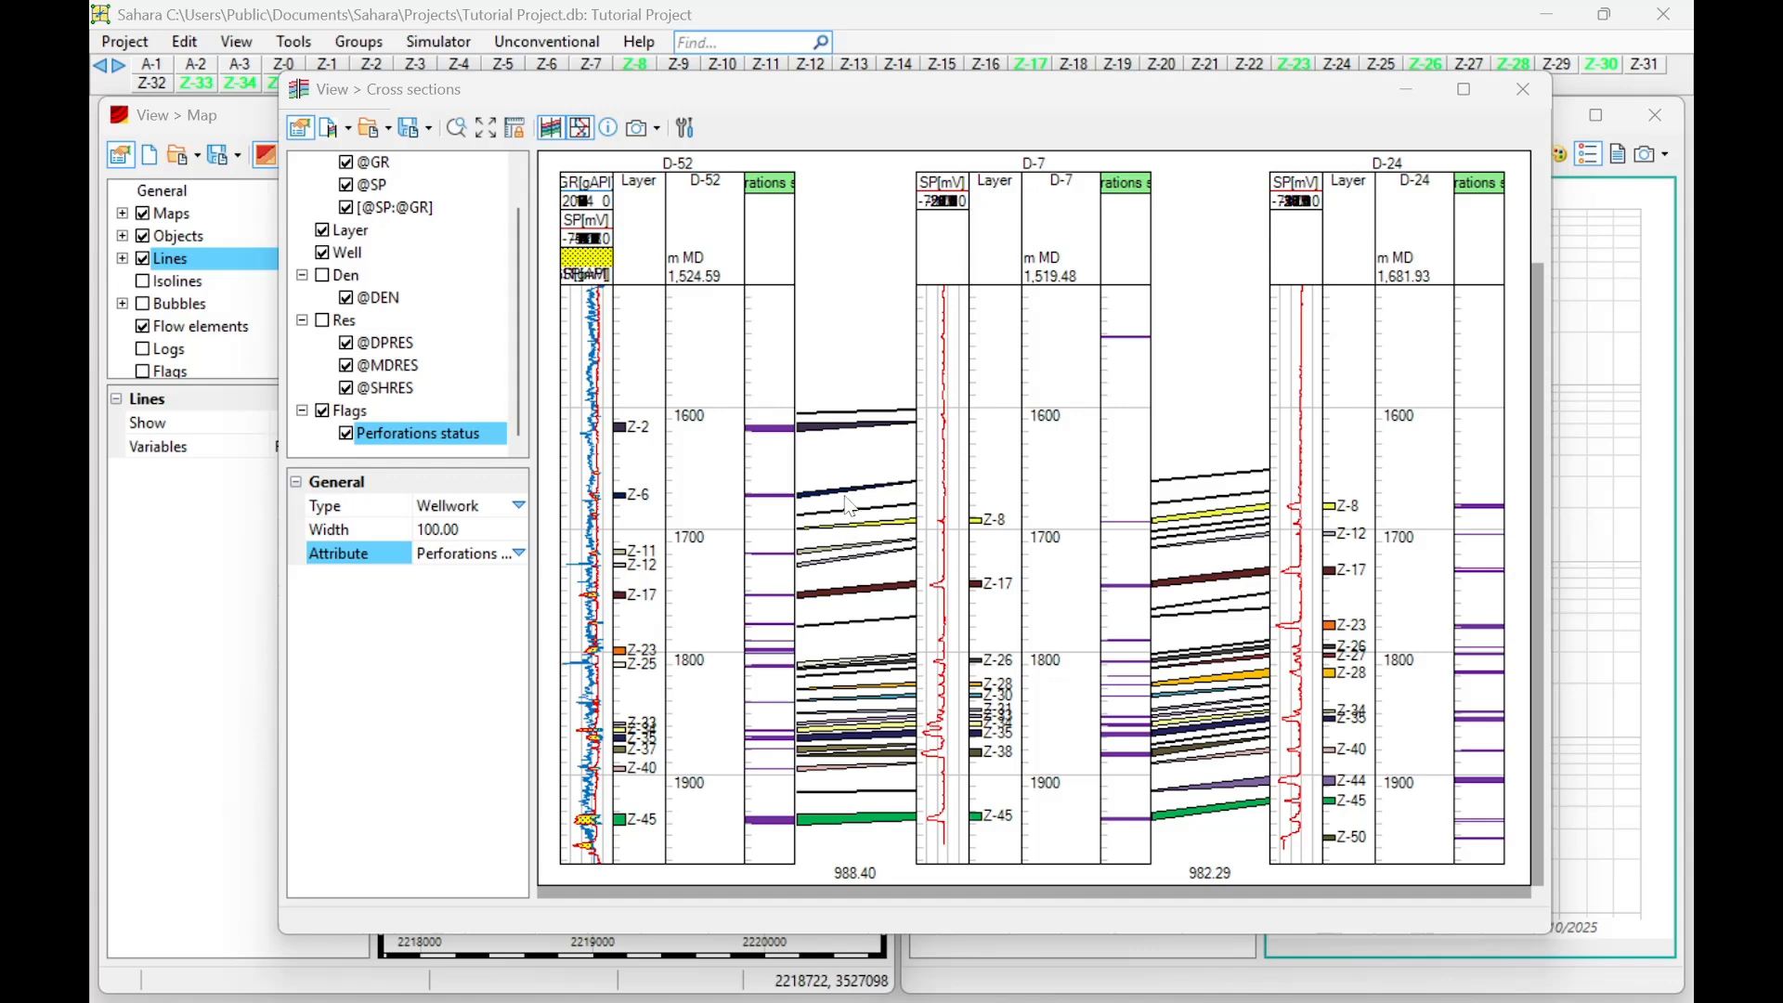
double_click(917, 92)
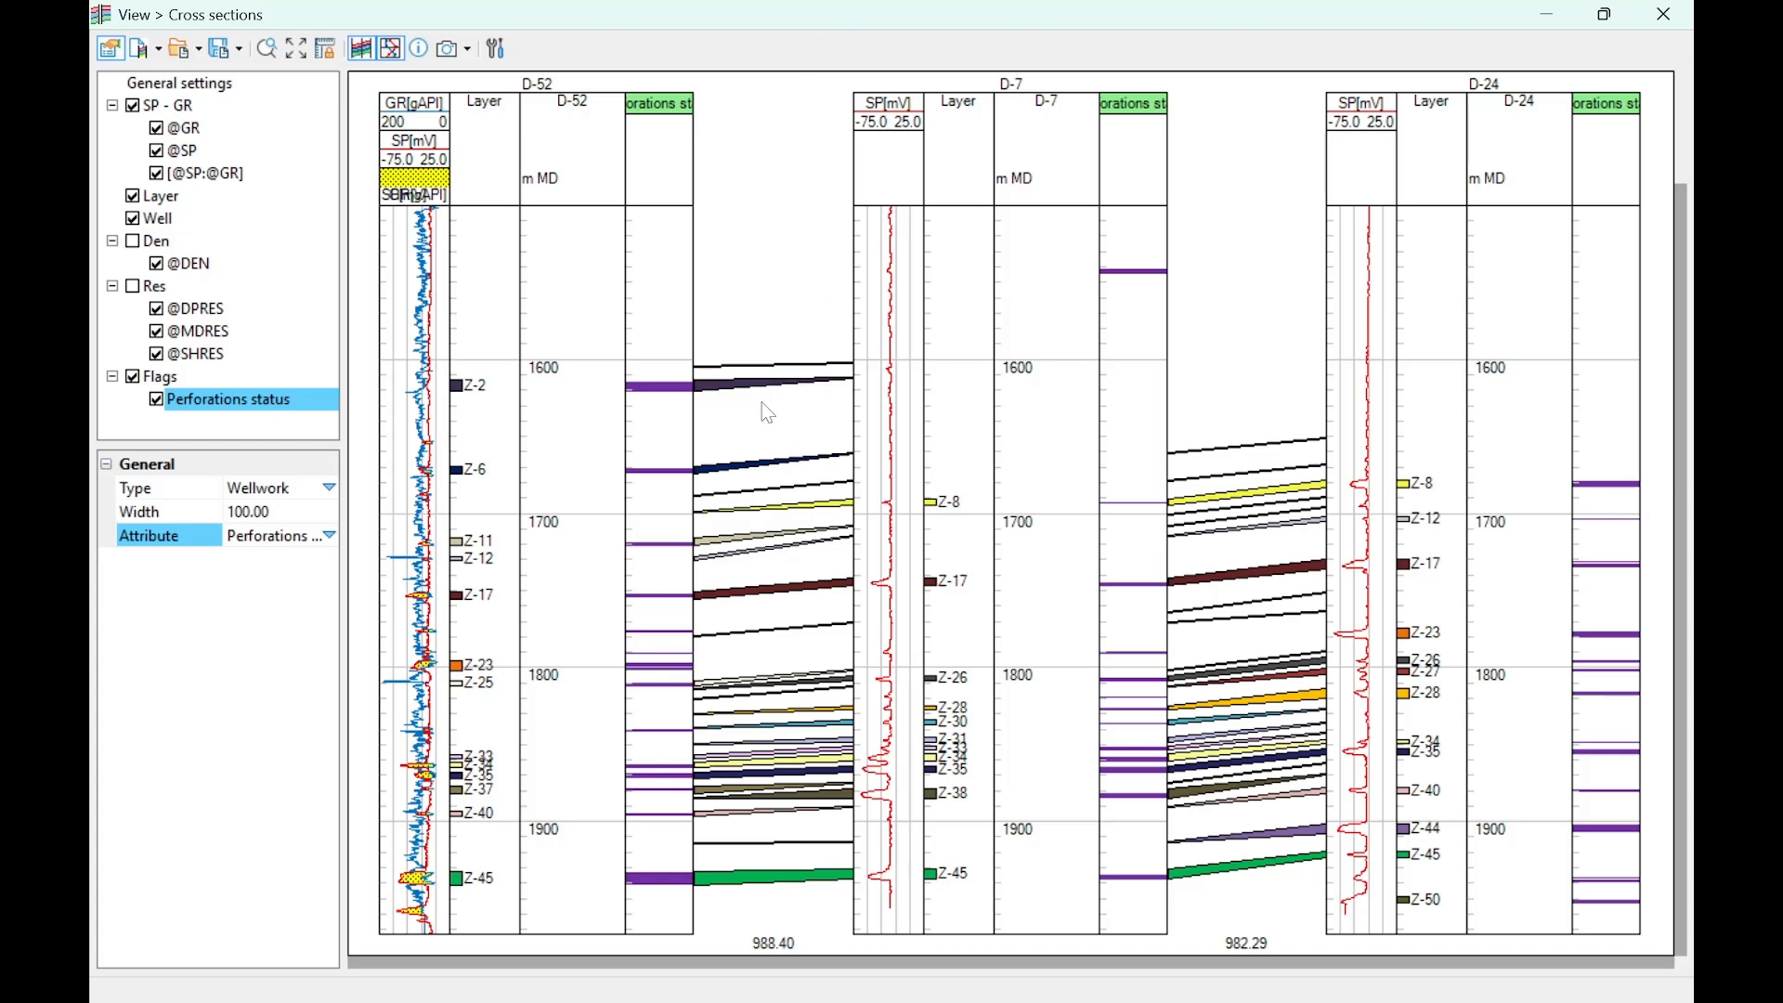
left_click_drag(769, 12, 1295, 150)
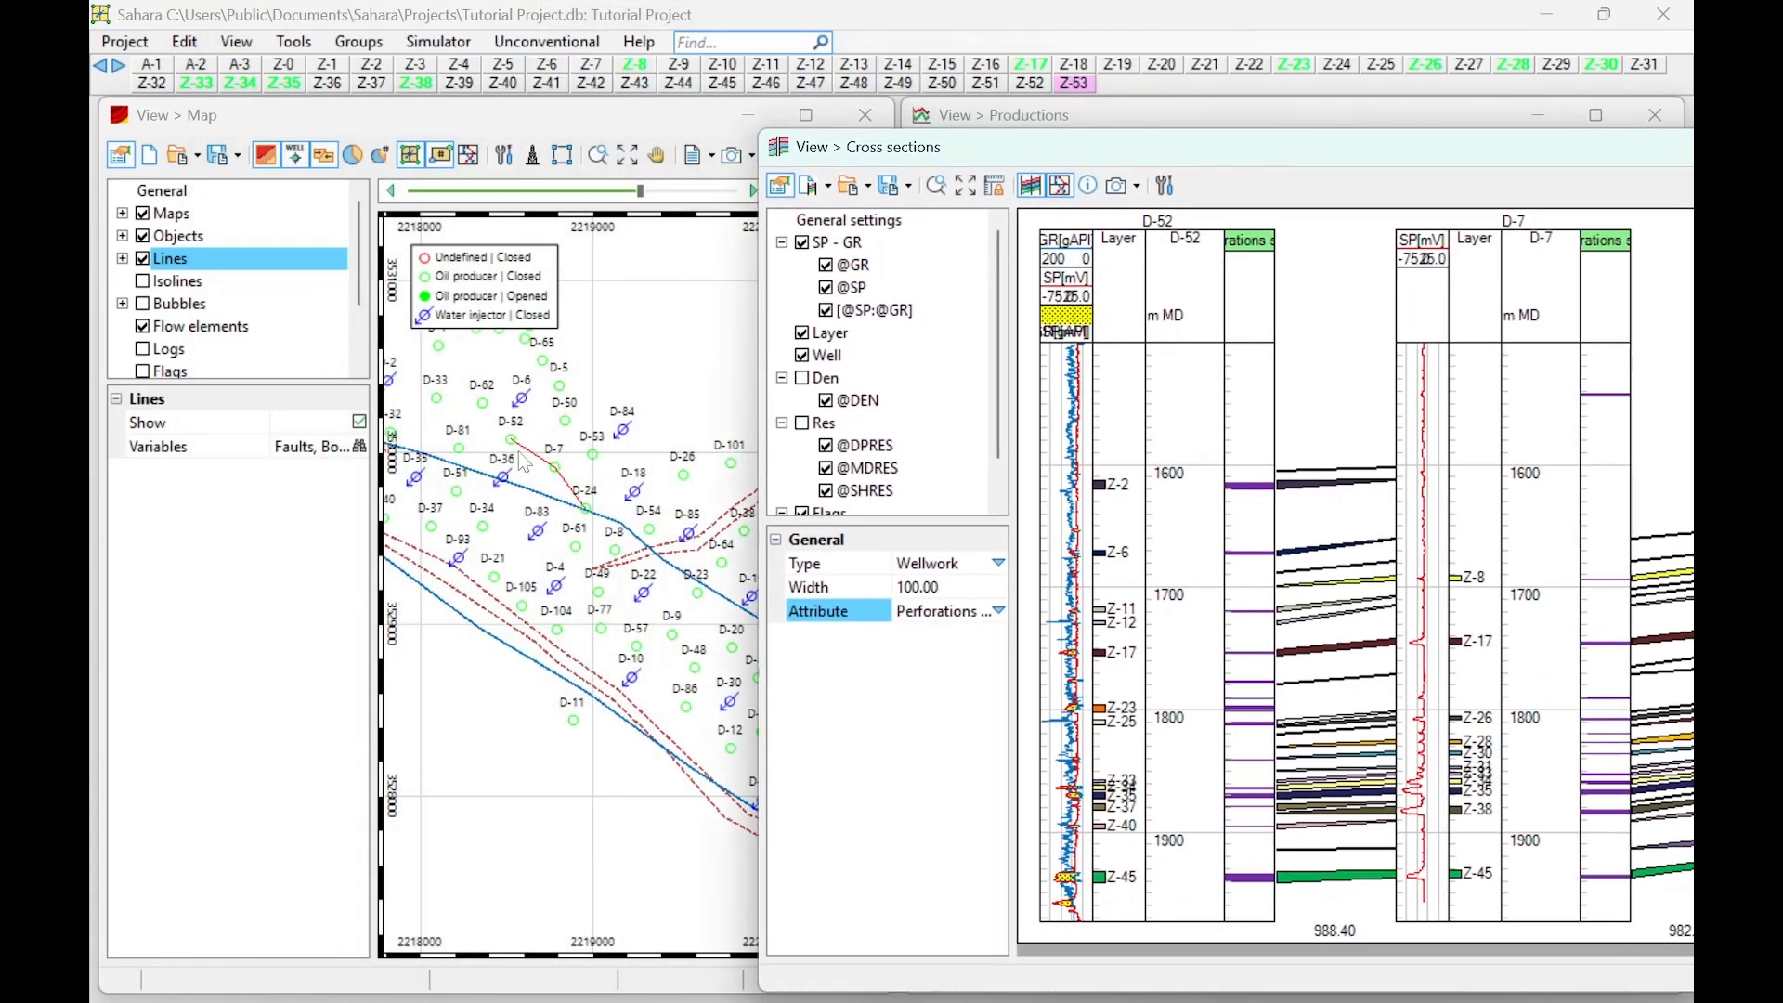
left_click_drag(1129, 154, 716, 5)
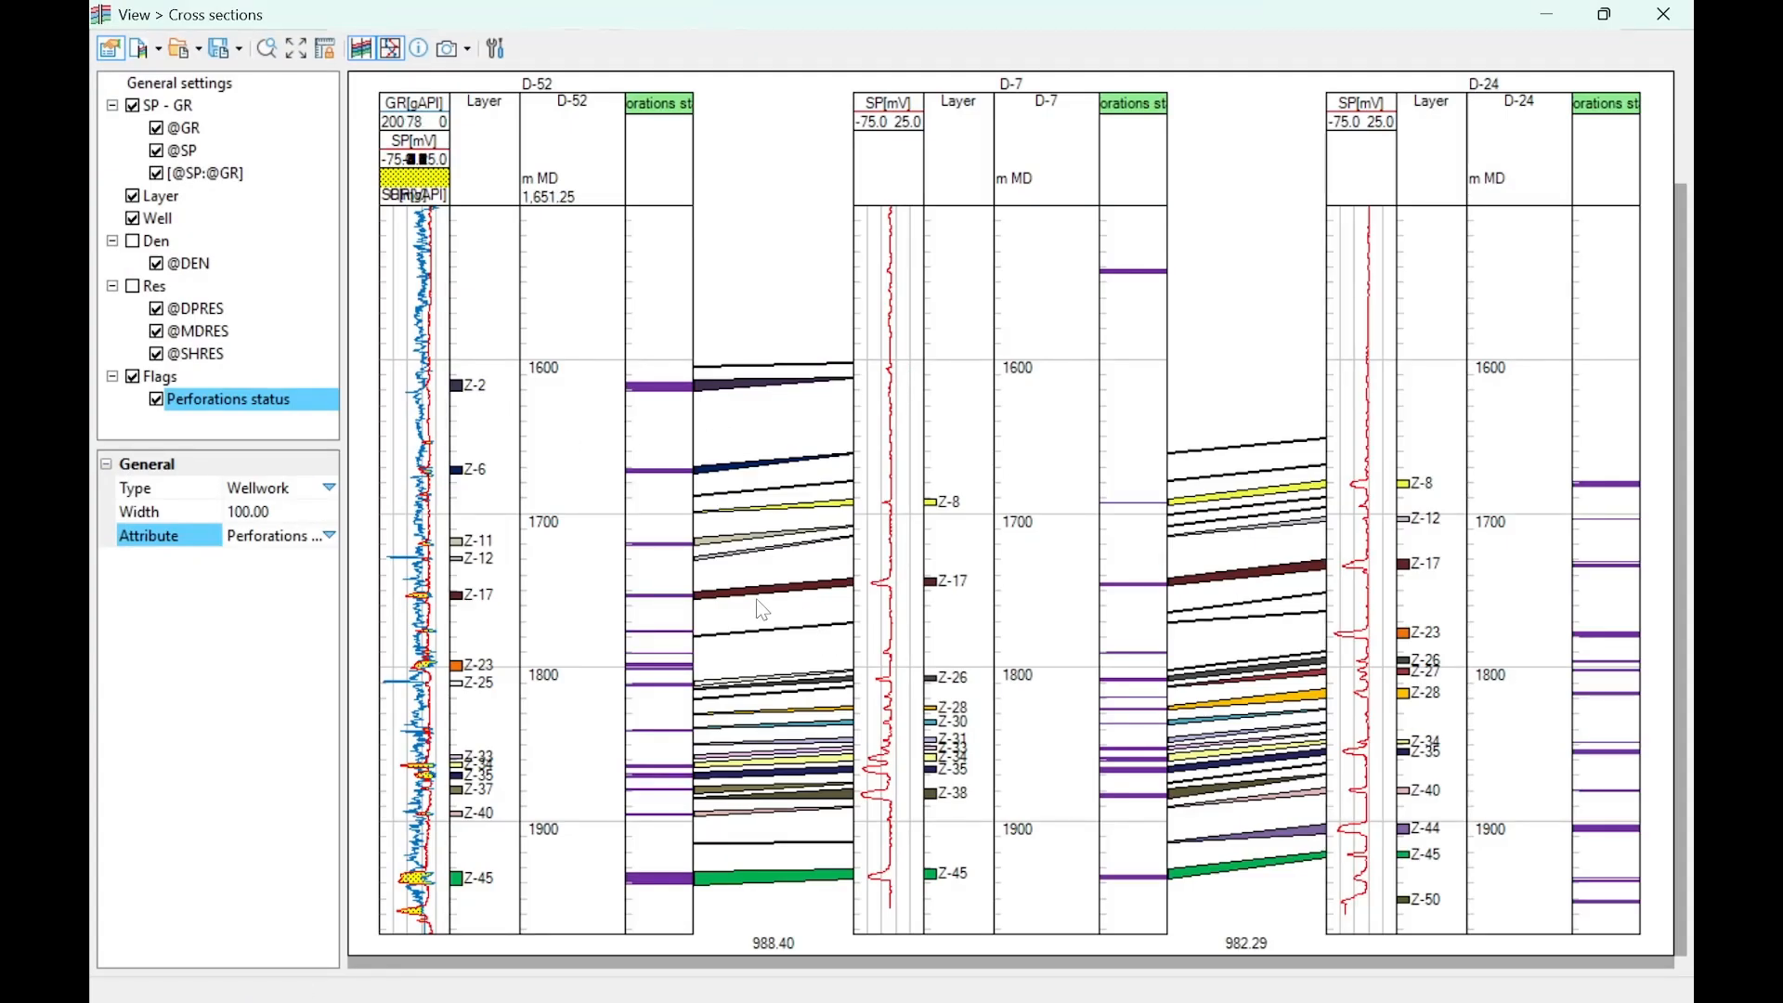
Step: In the general settings, set the main depth scale to ft TVD and the secondary one to ft TVDSS
left_click(161, 86)
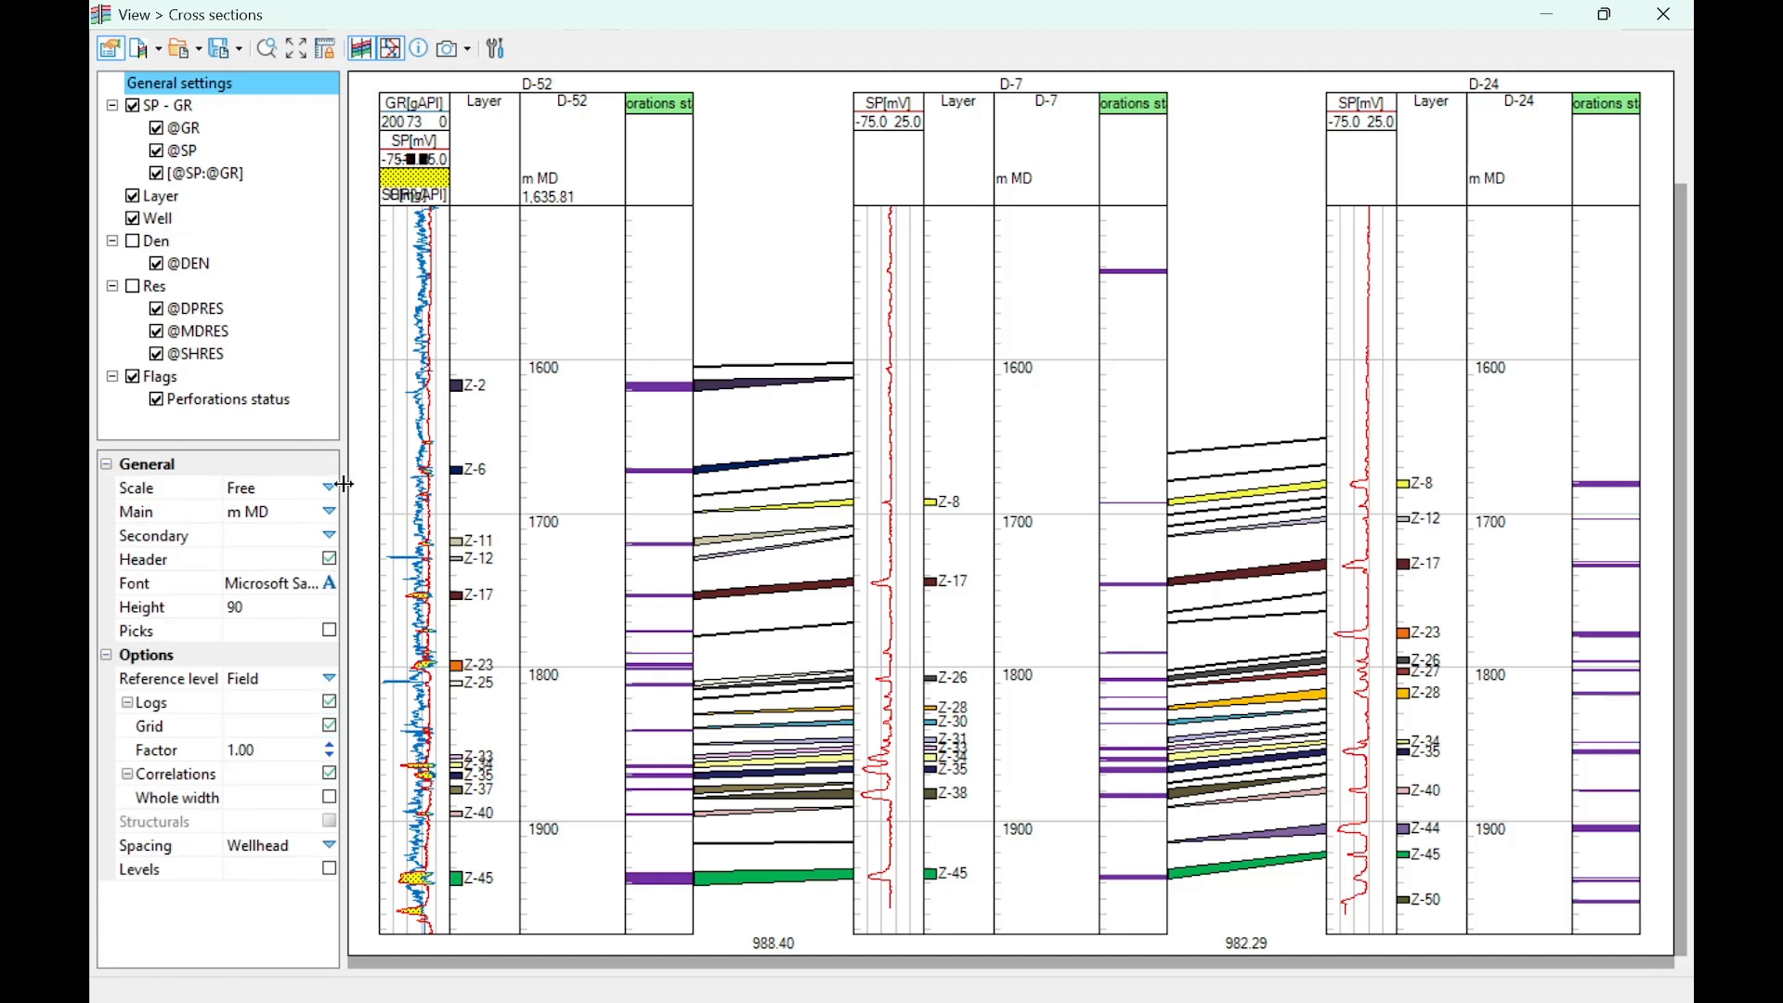
left_click(329, 510)
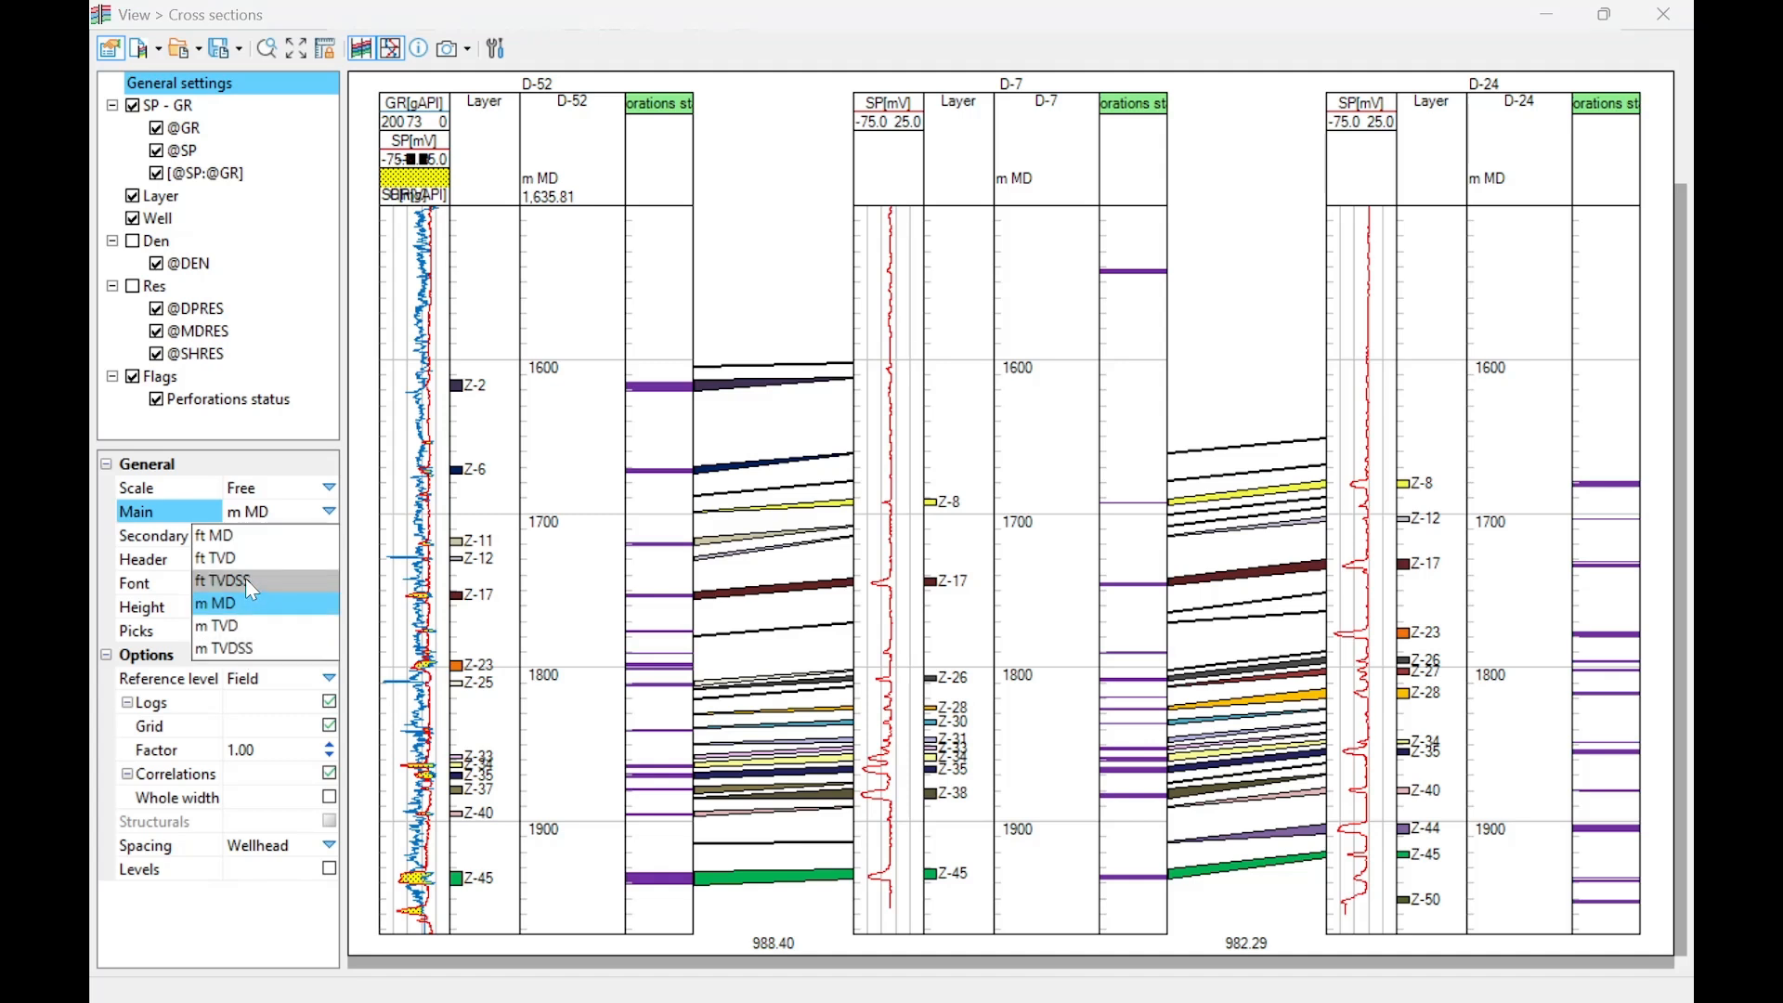
left_click(245, 557)
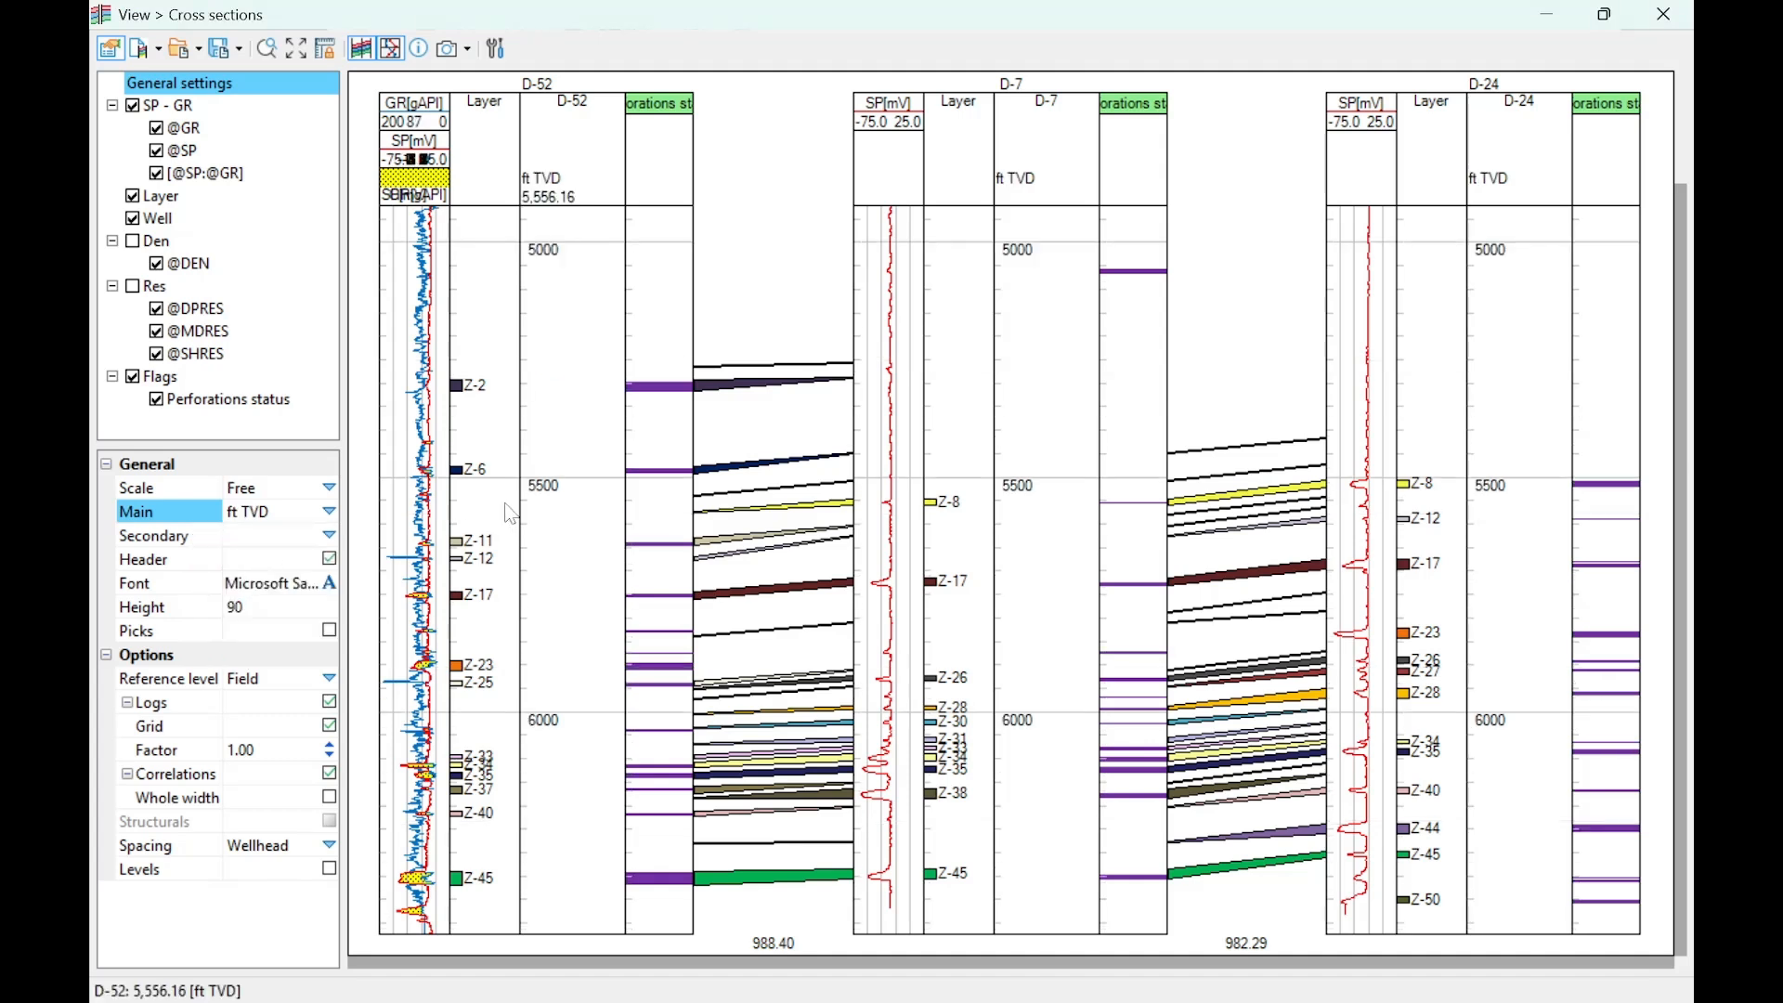
left_click(329, 535)
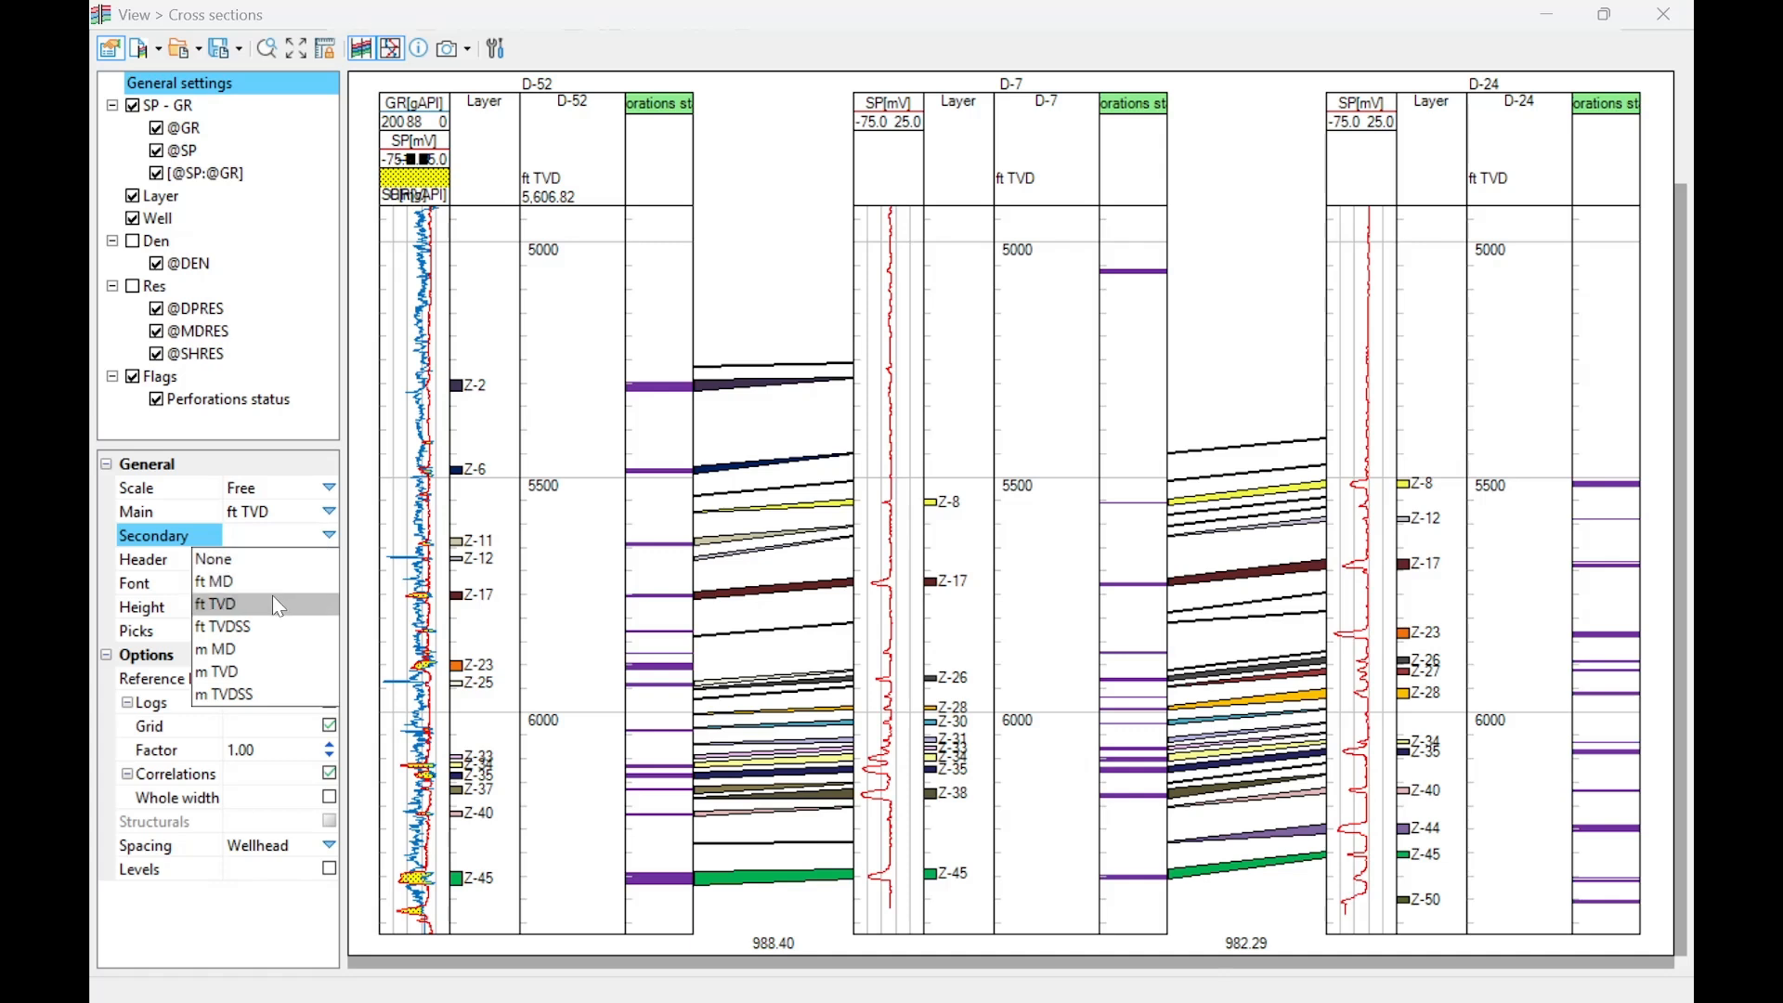
key("Up")
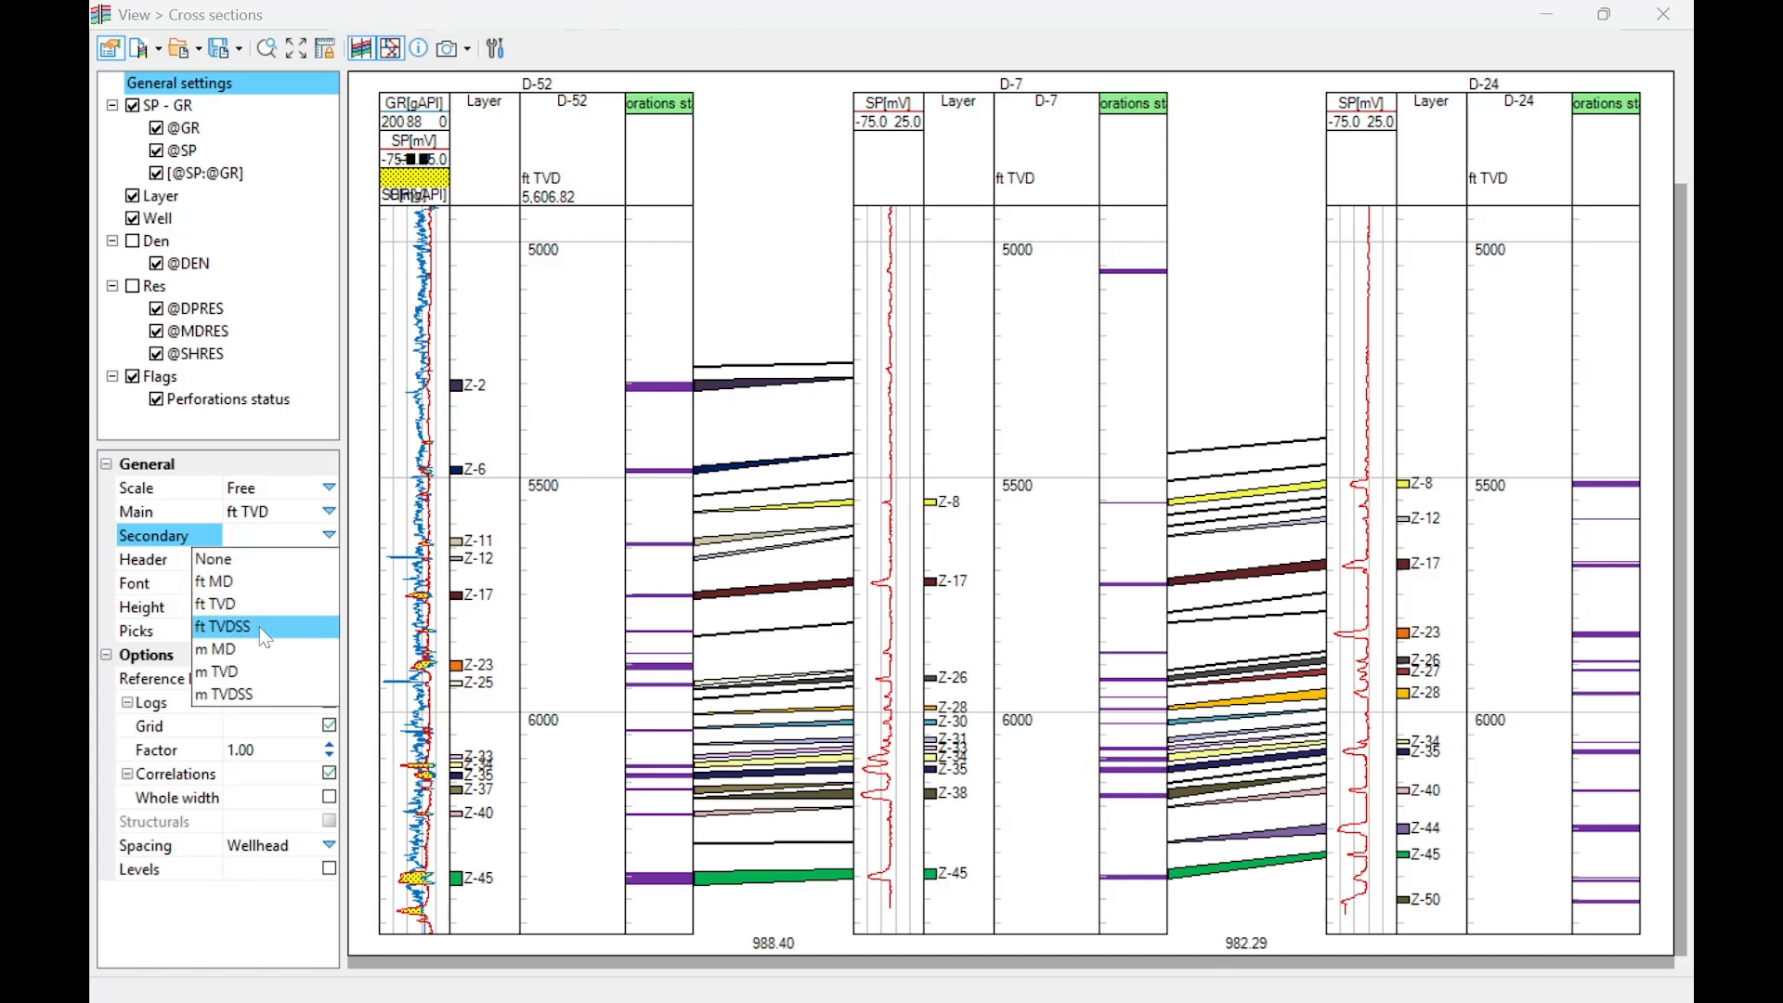
left_click(263, 629)
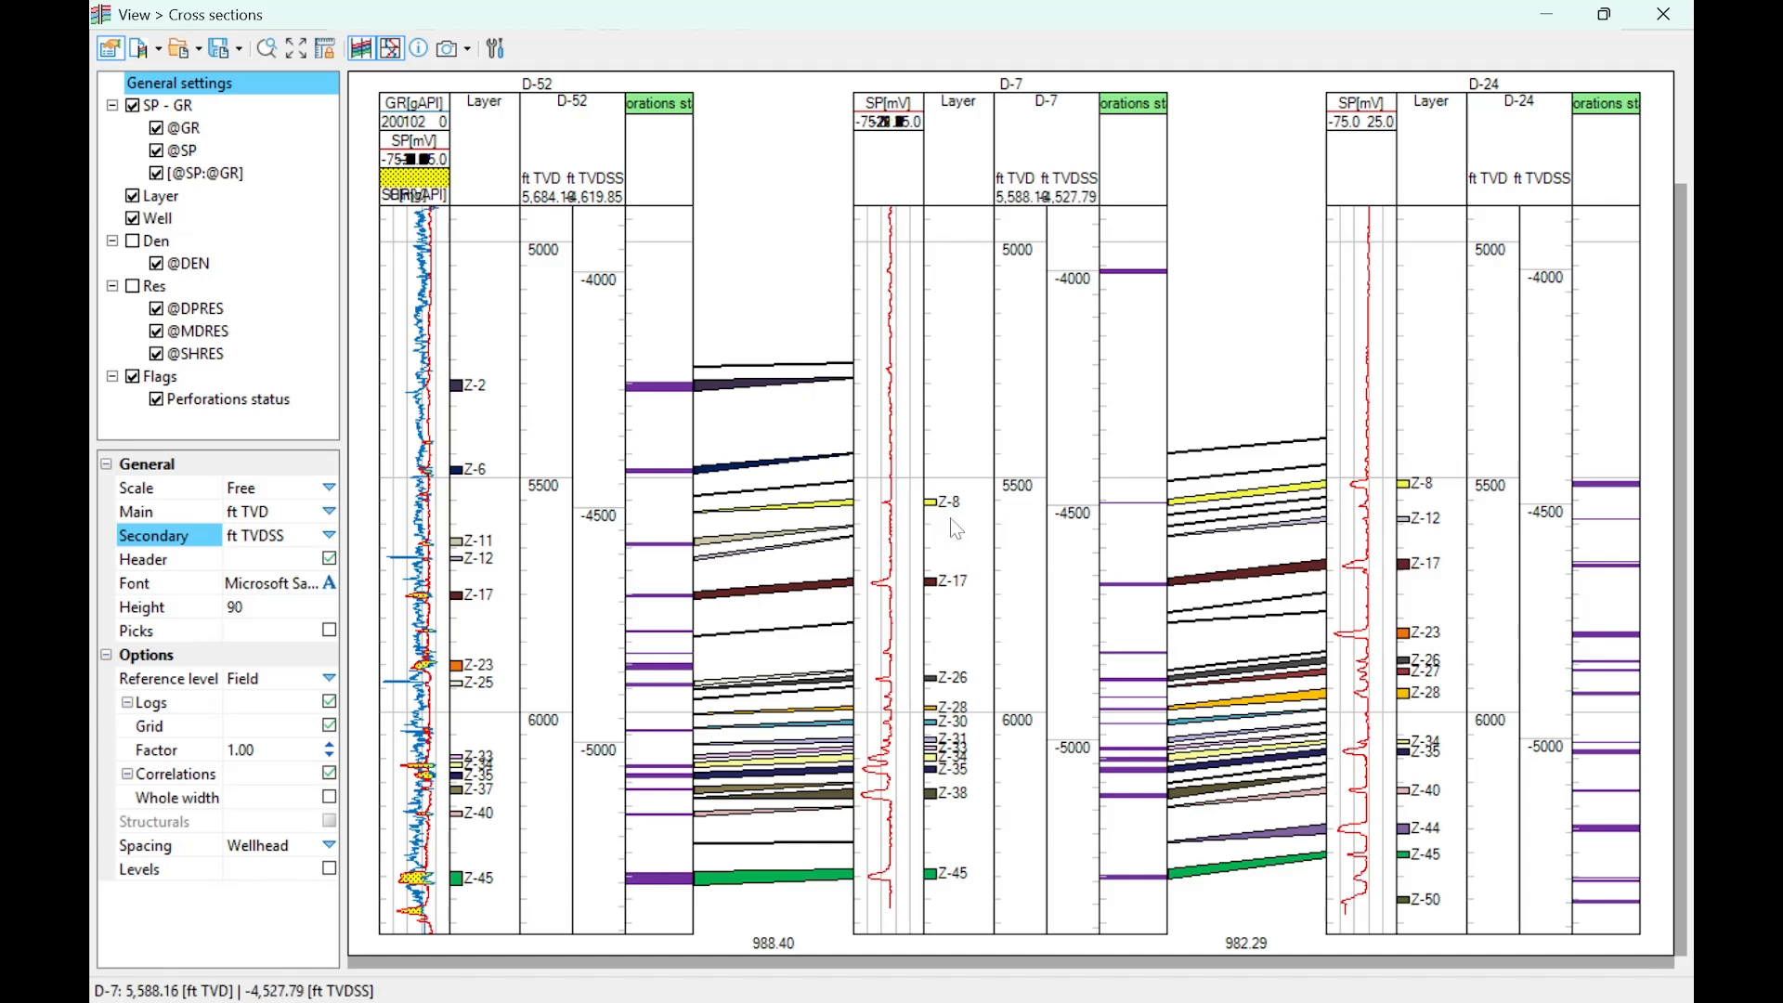
Step: Set the cross section's reference level to layer Z-17
left_click(201, 678)
left_click(330, 679)
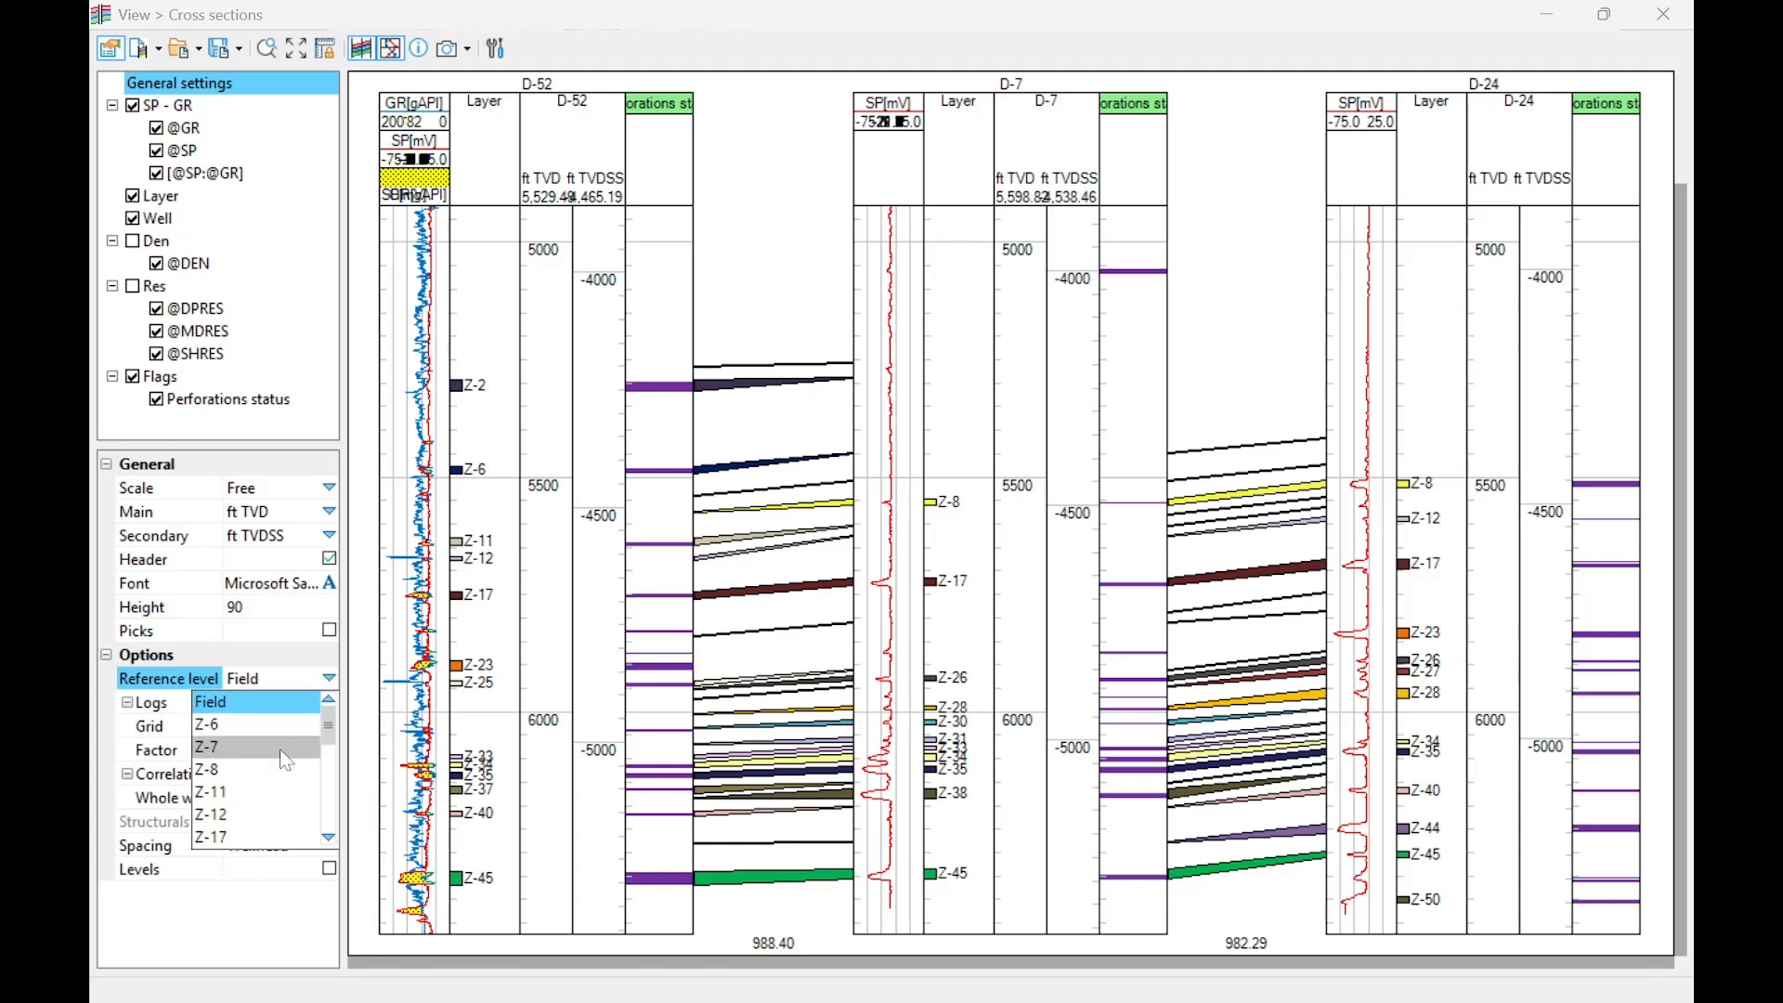
scroll(226, 790, "down", 1)
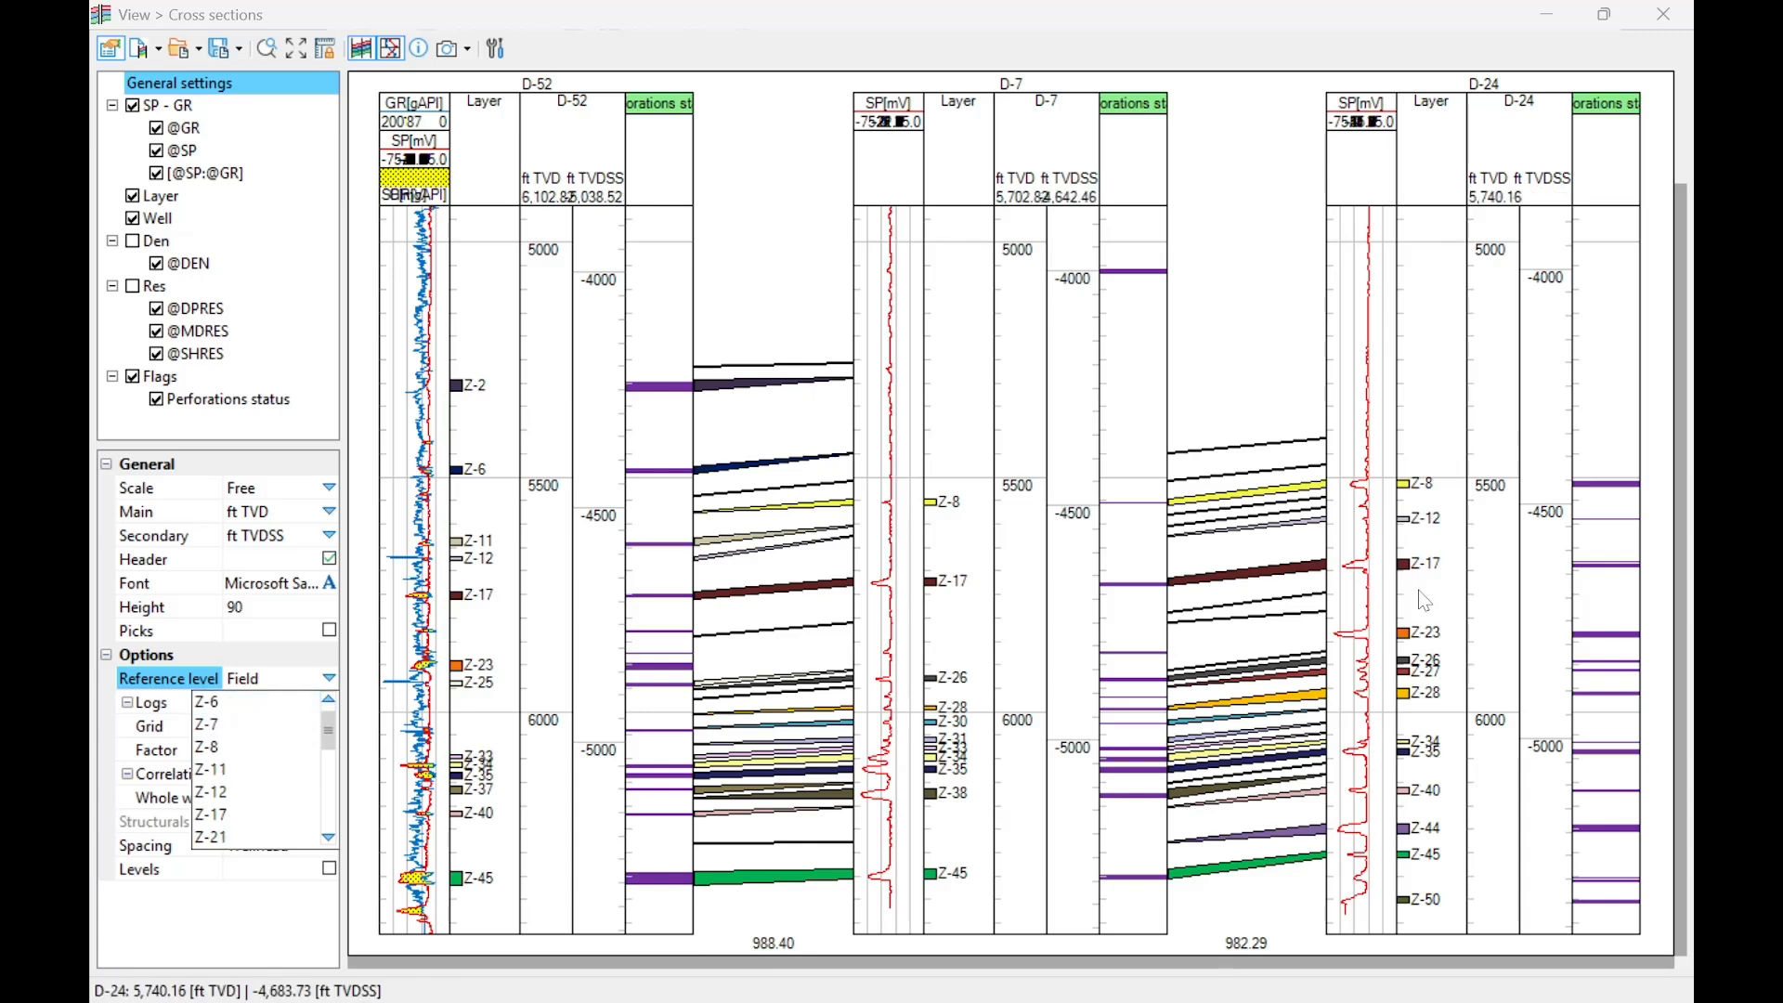
scroll(264, 767, "down", 2)
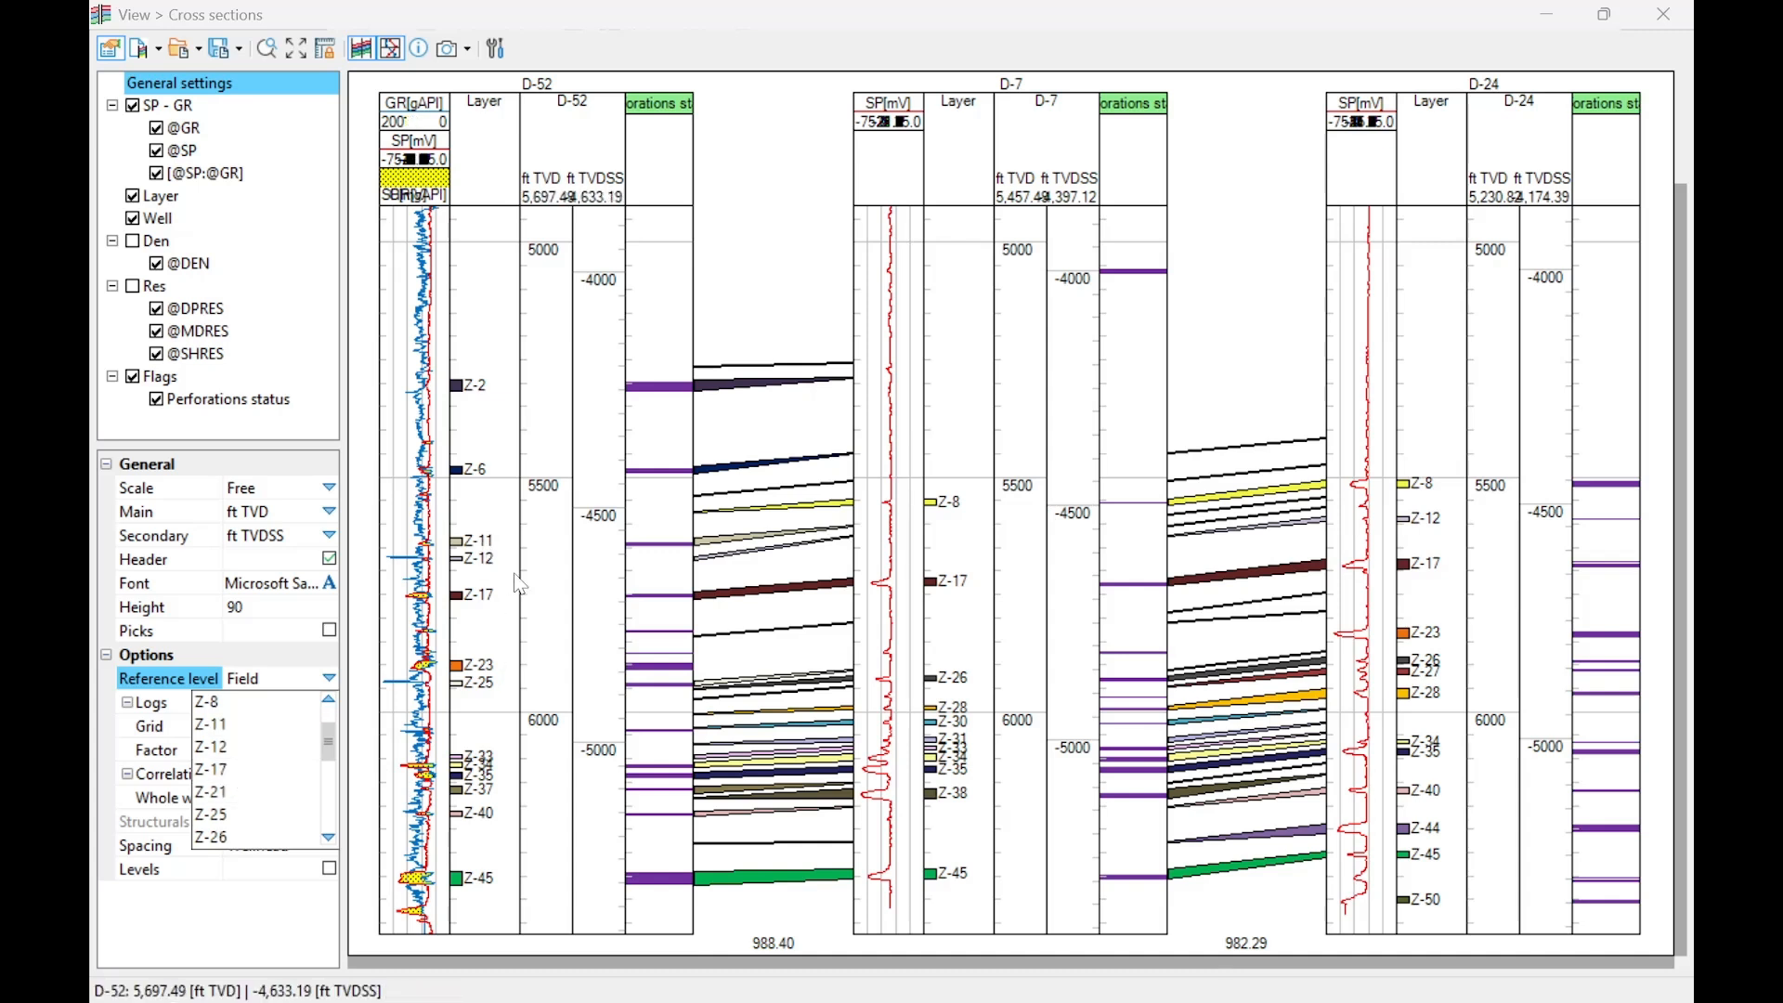
left_click(243, 770)
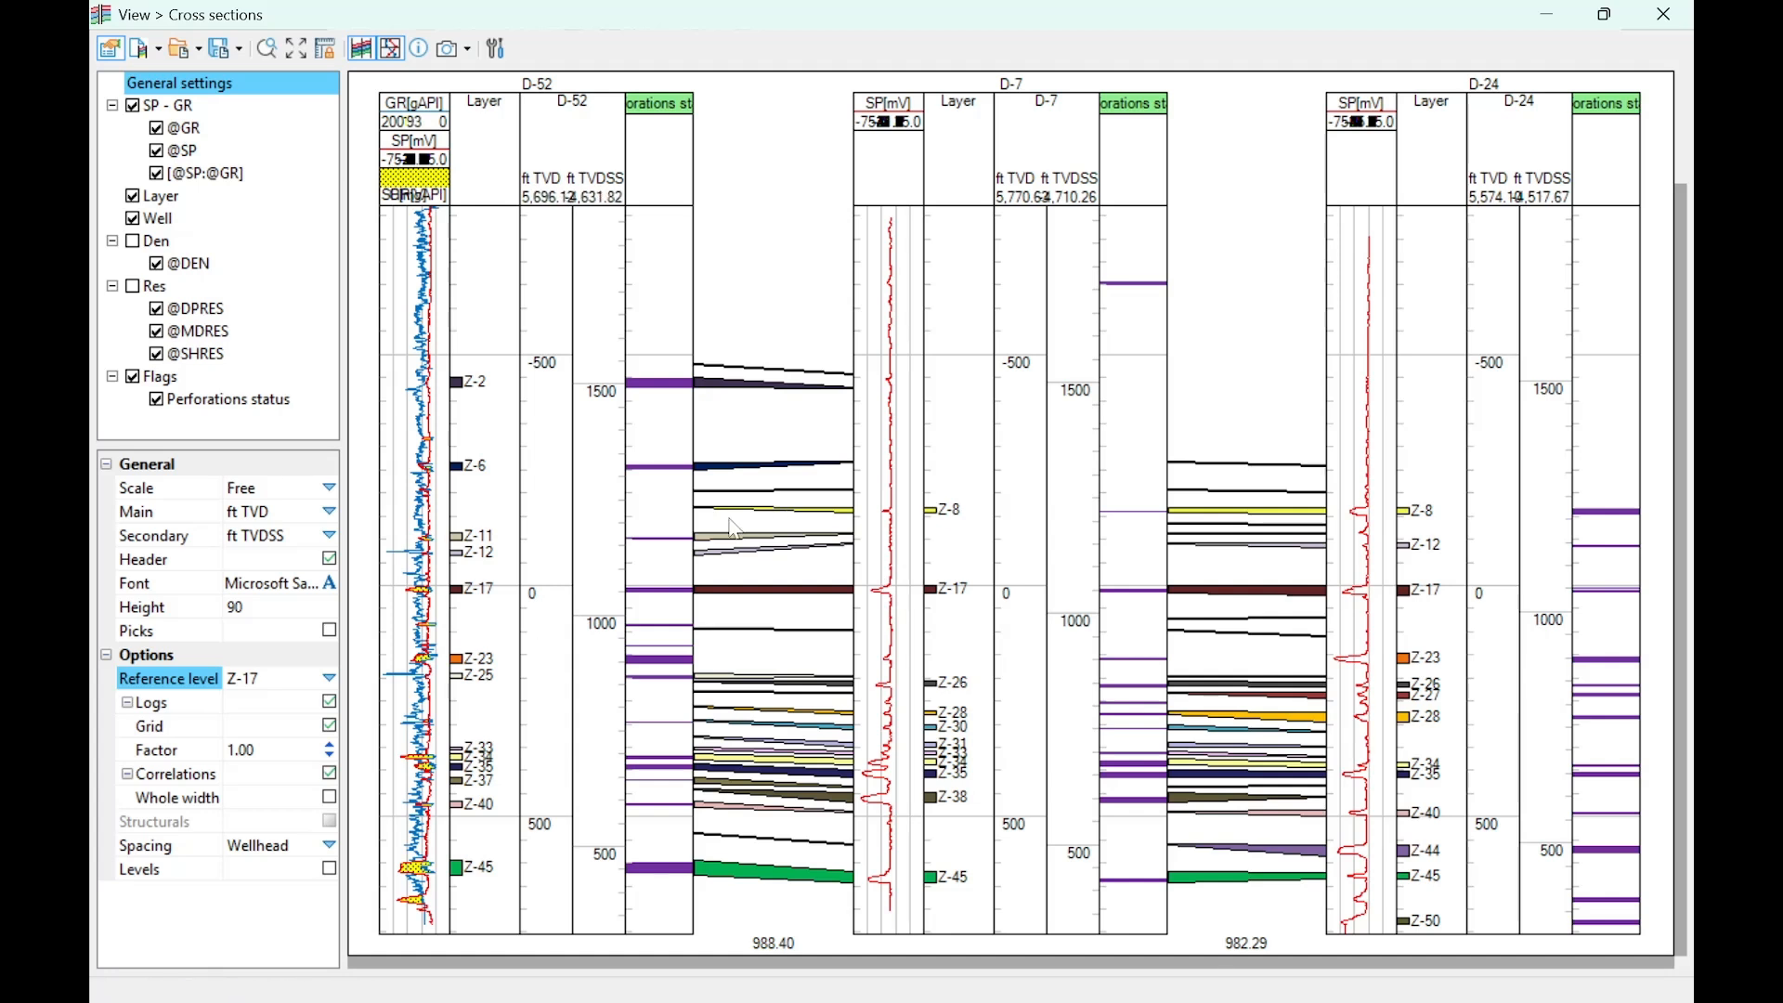
Step: Display the layer picks on the wells and examine them closely around layer Z-17
left_click(330, 631)
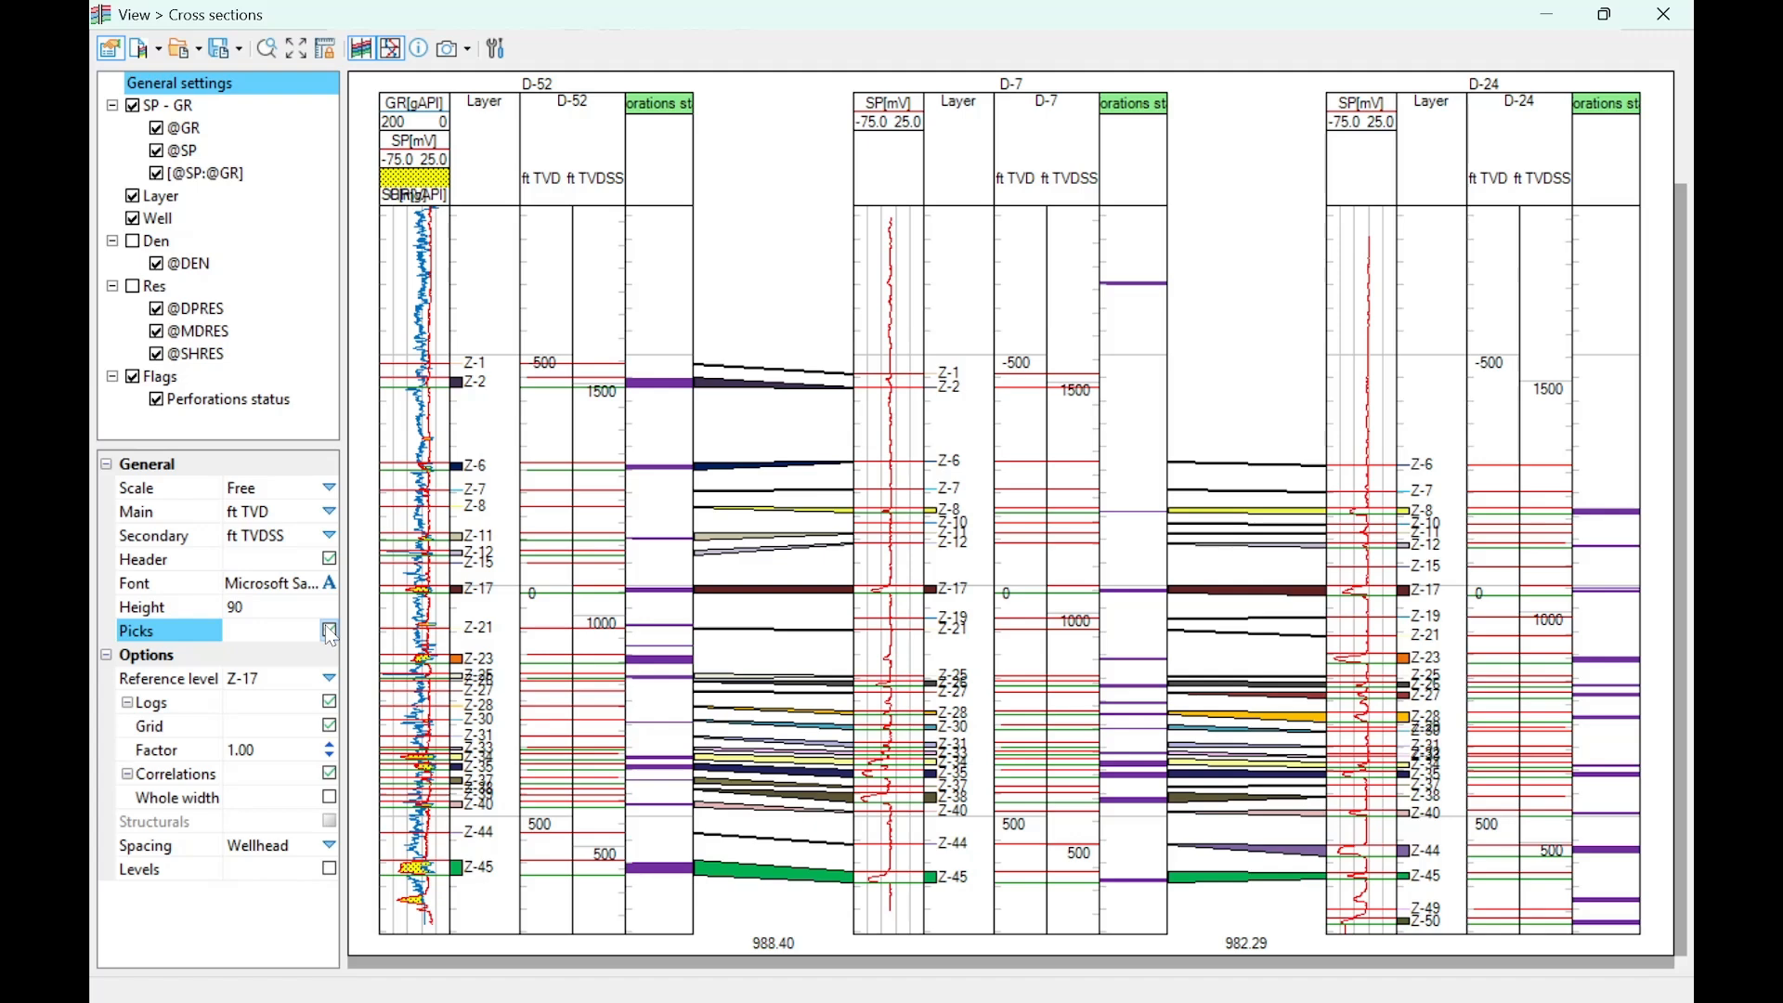
scroll(862, 602, "up", 5)
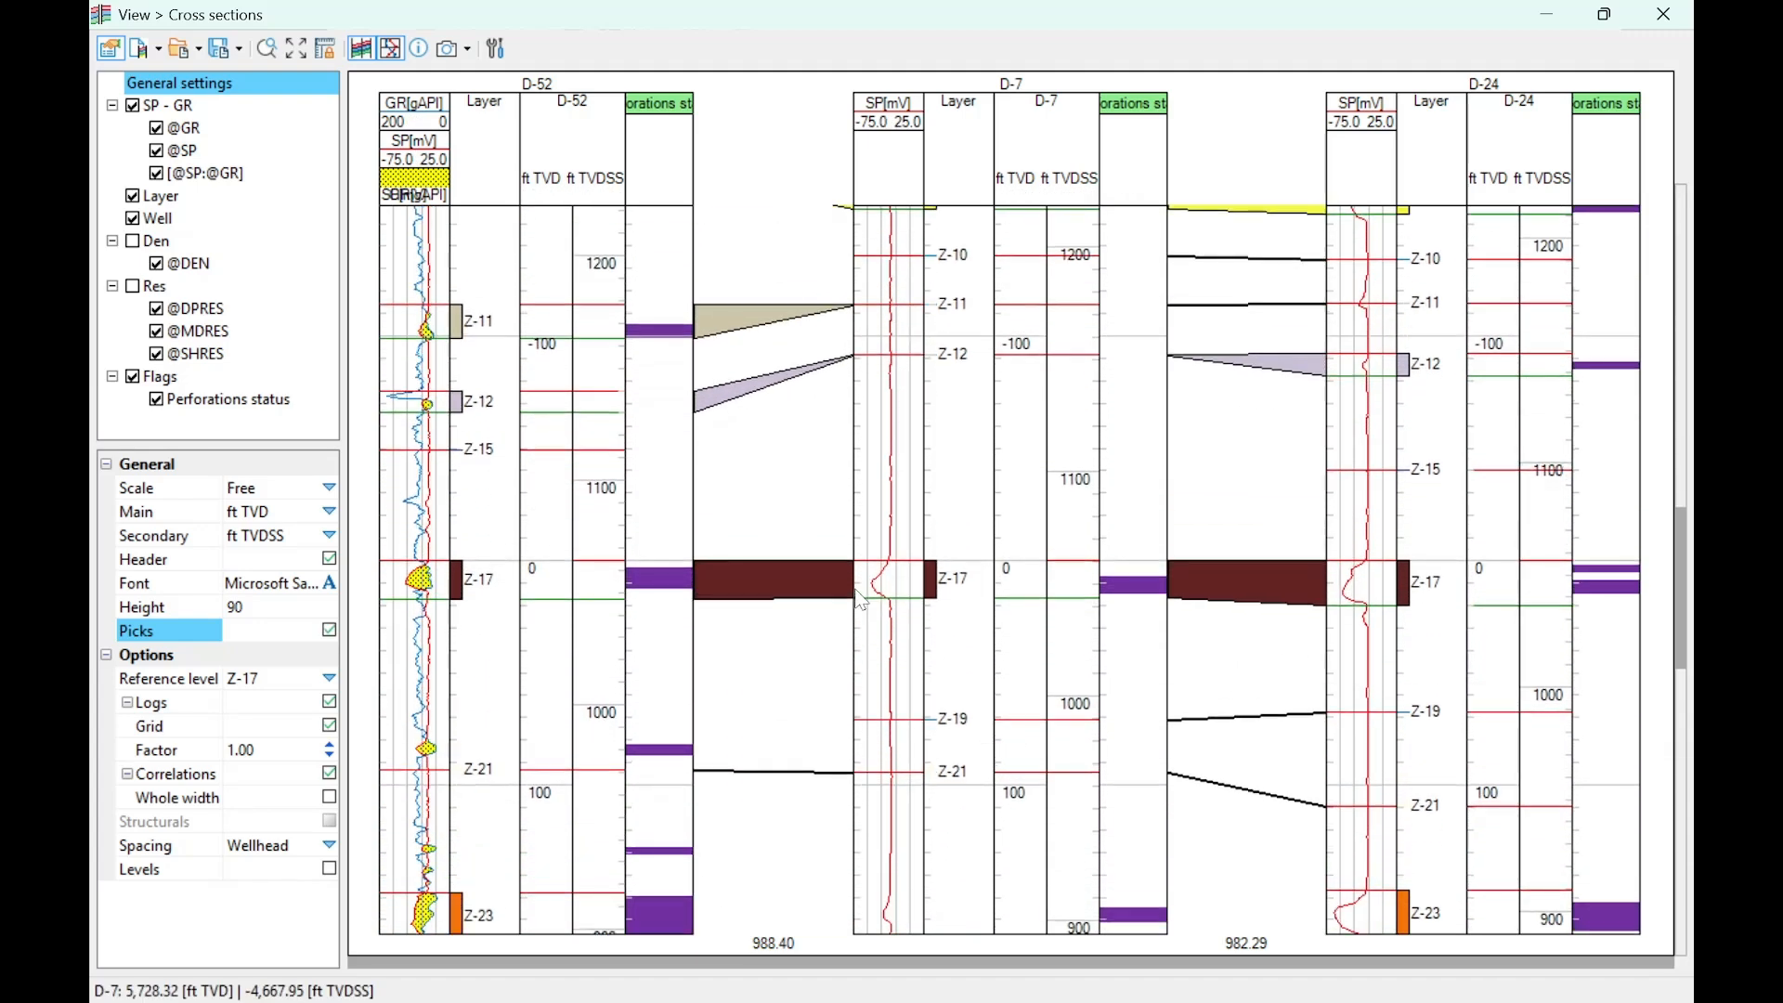
scroll(864, 600, "up", 3)
scroll(883, 596, "up", 2)
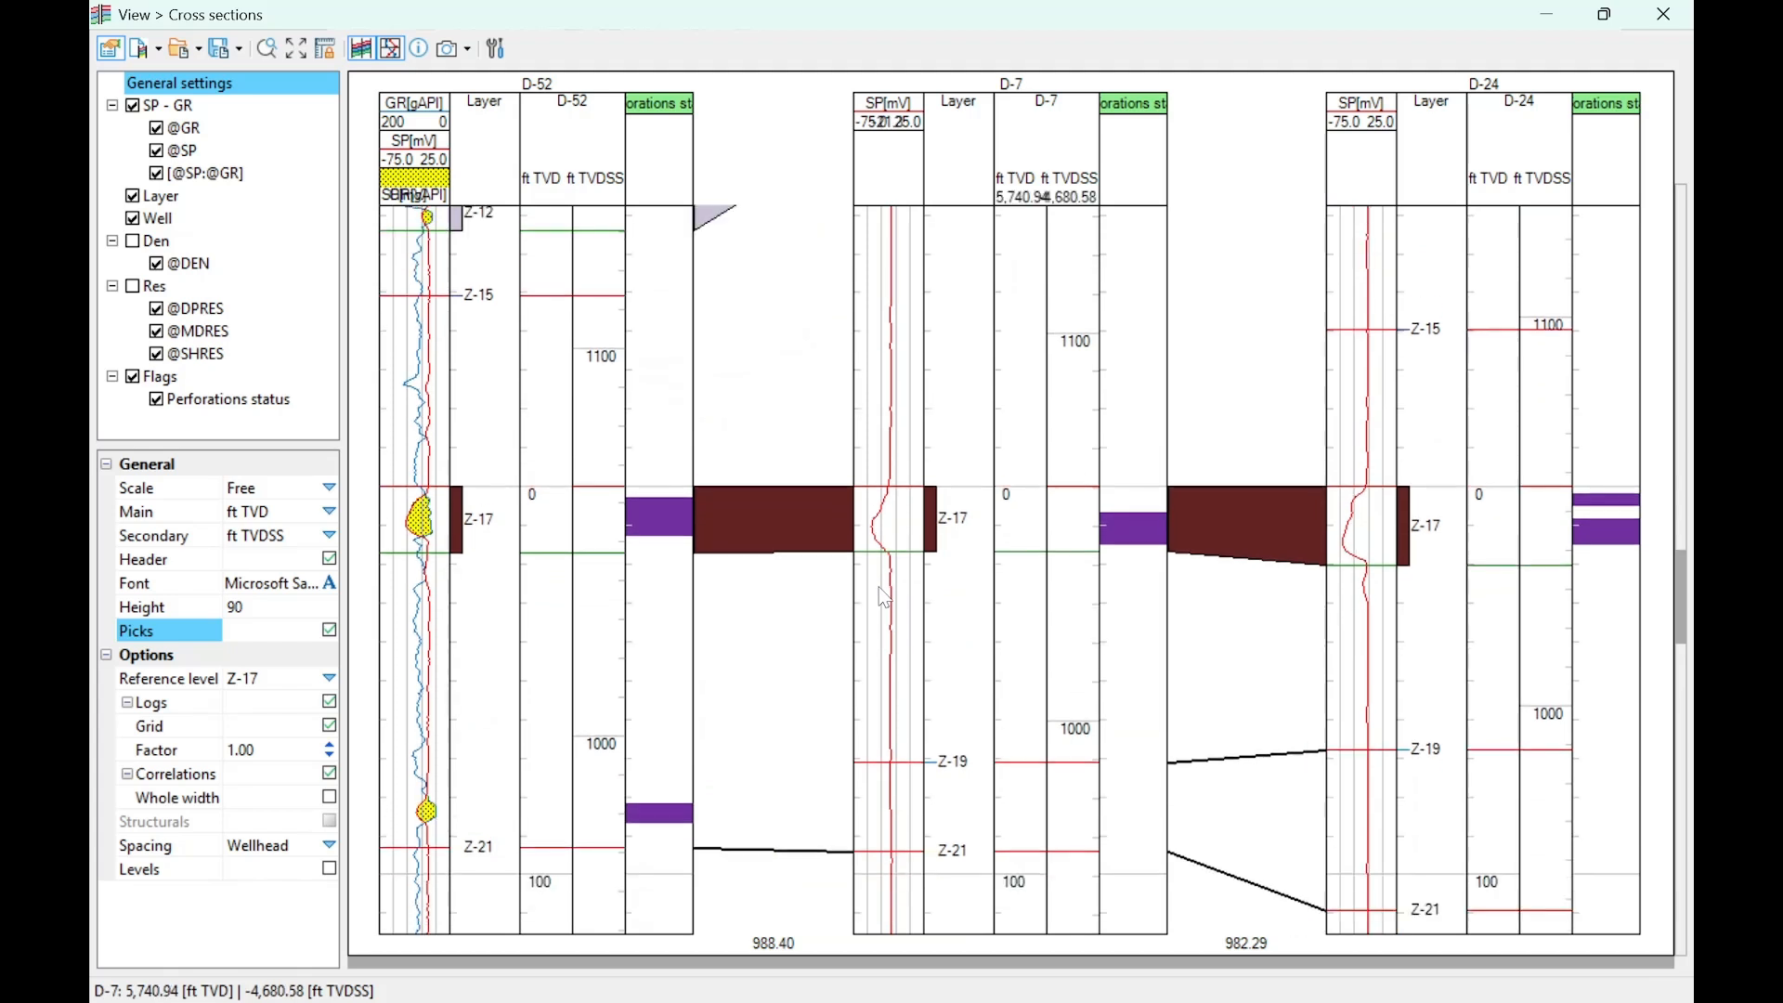
scroll(884, 597, "down", 1)
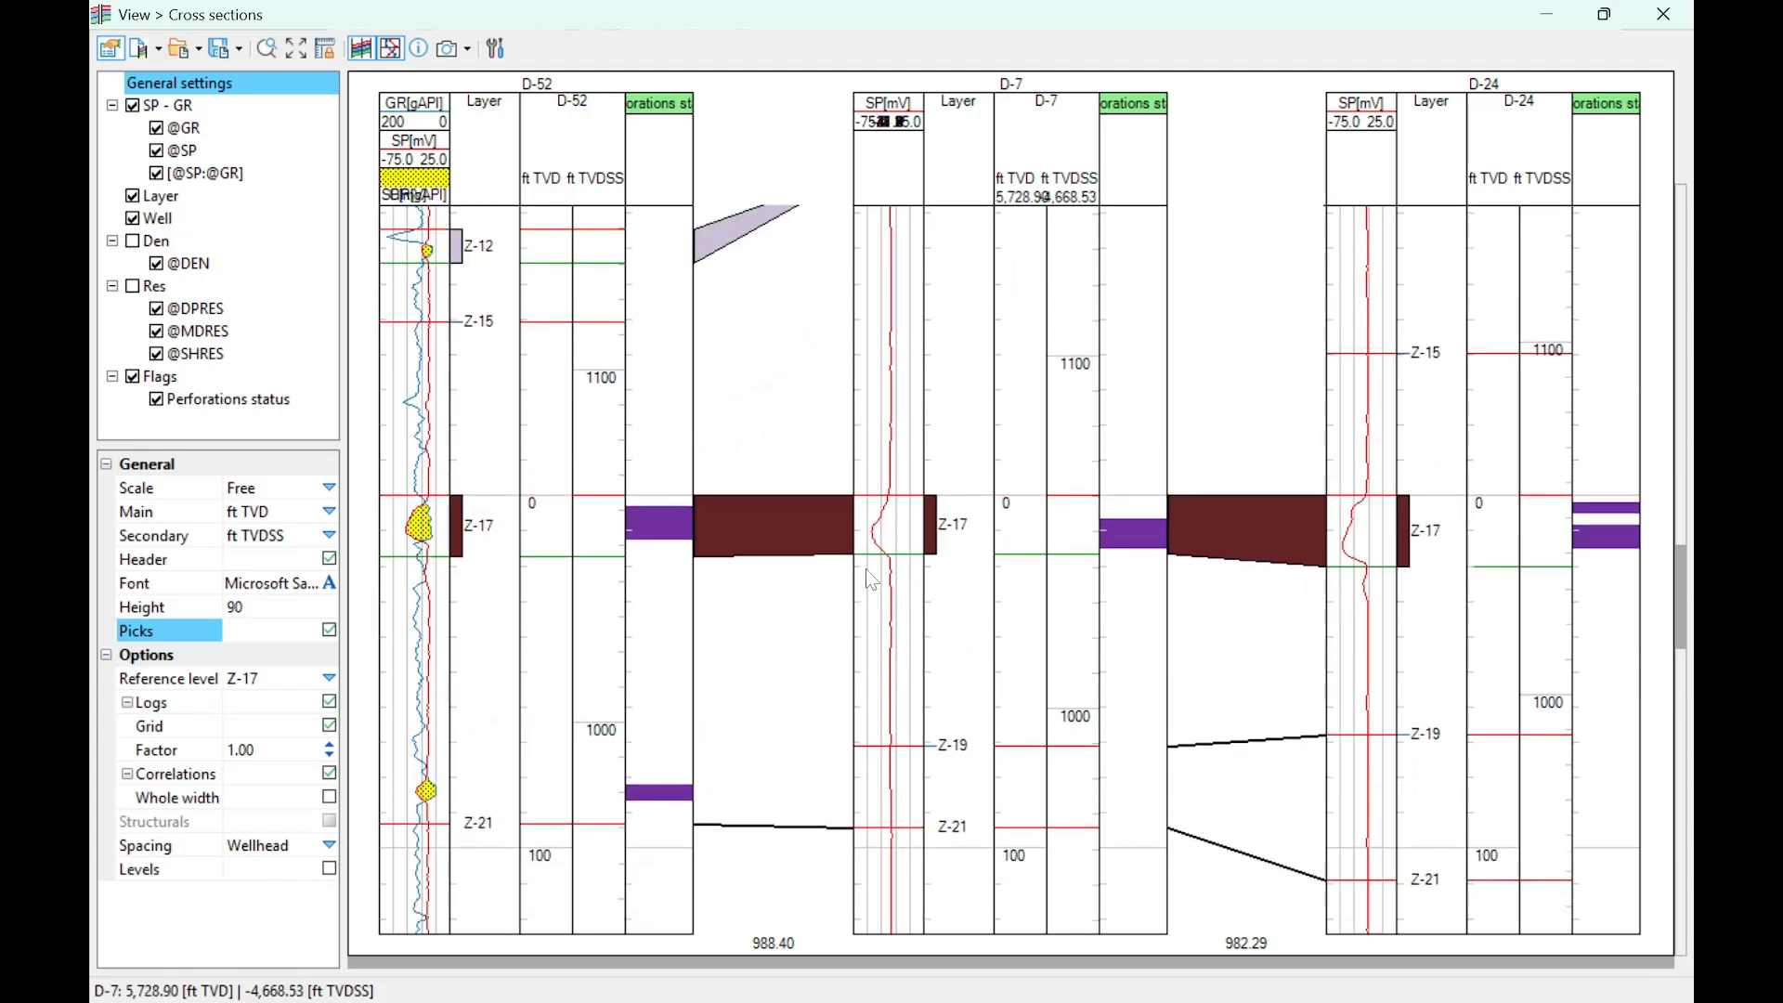
scroll(861, 632, "down", 2)
left_click_drag(847, 611, 865, 715)
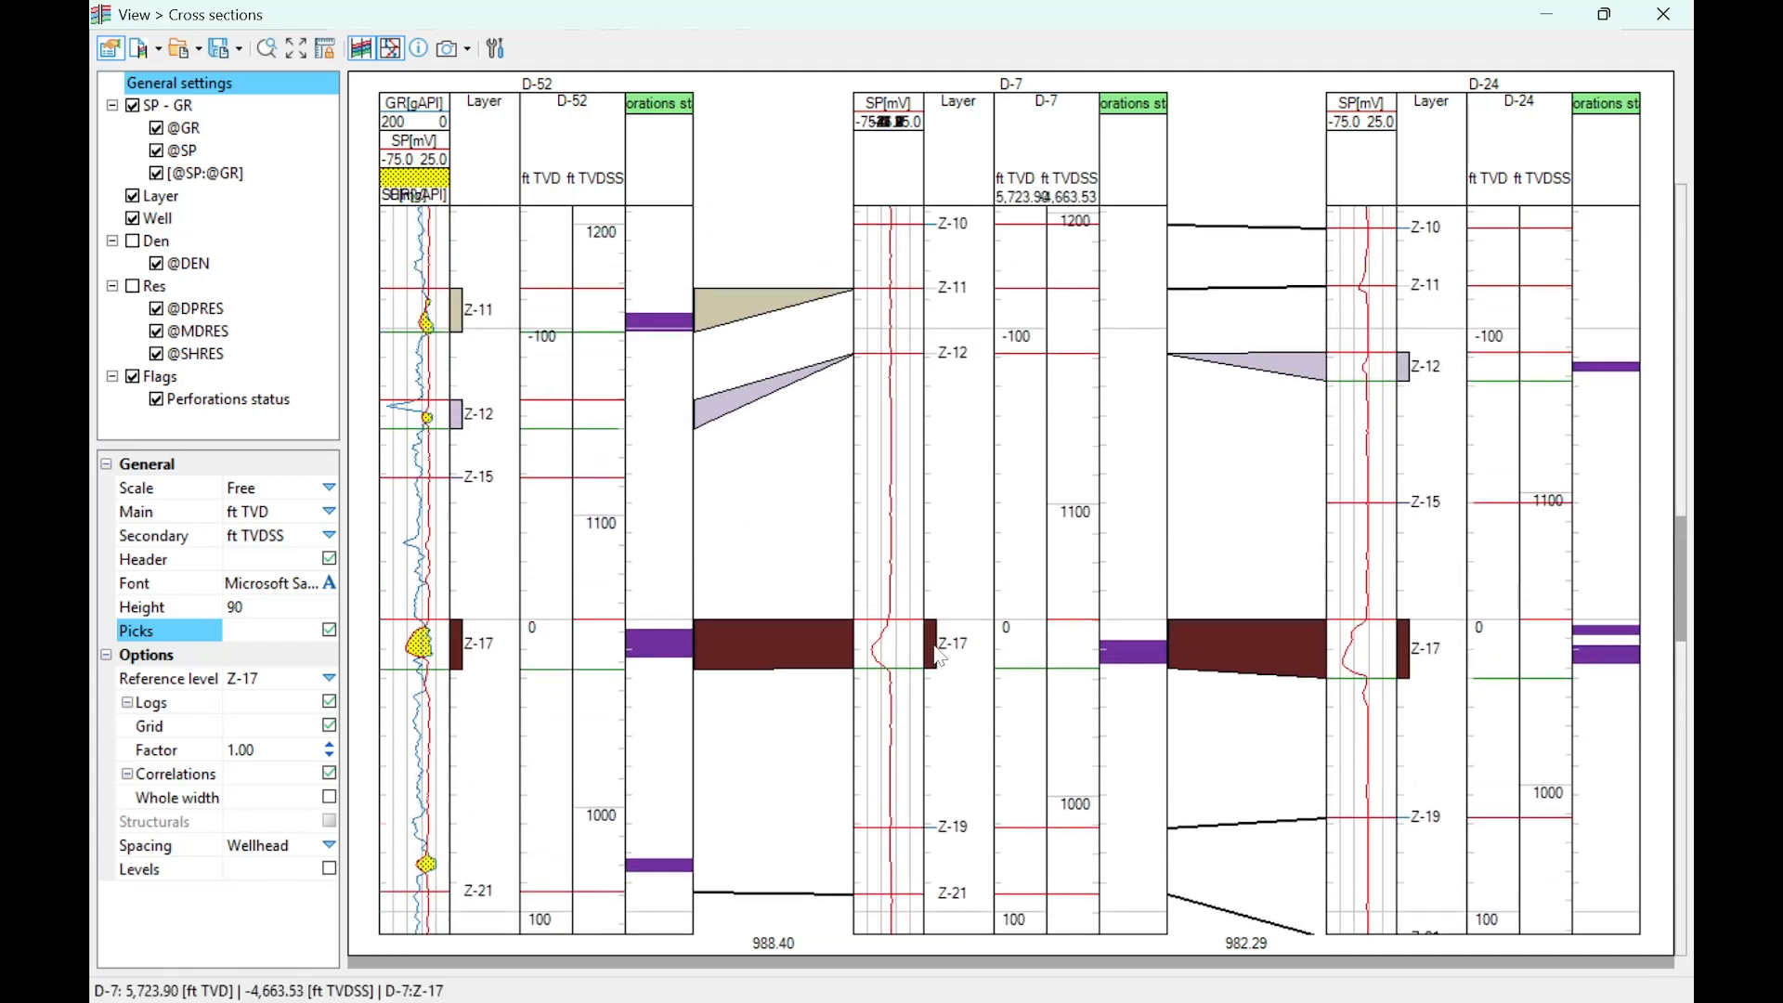
scroll(893, 536, "down", 1)
left_click_drag(892, 536, 861, 626)
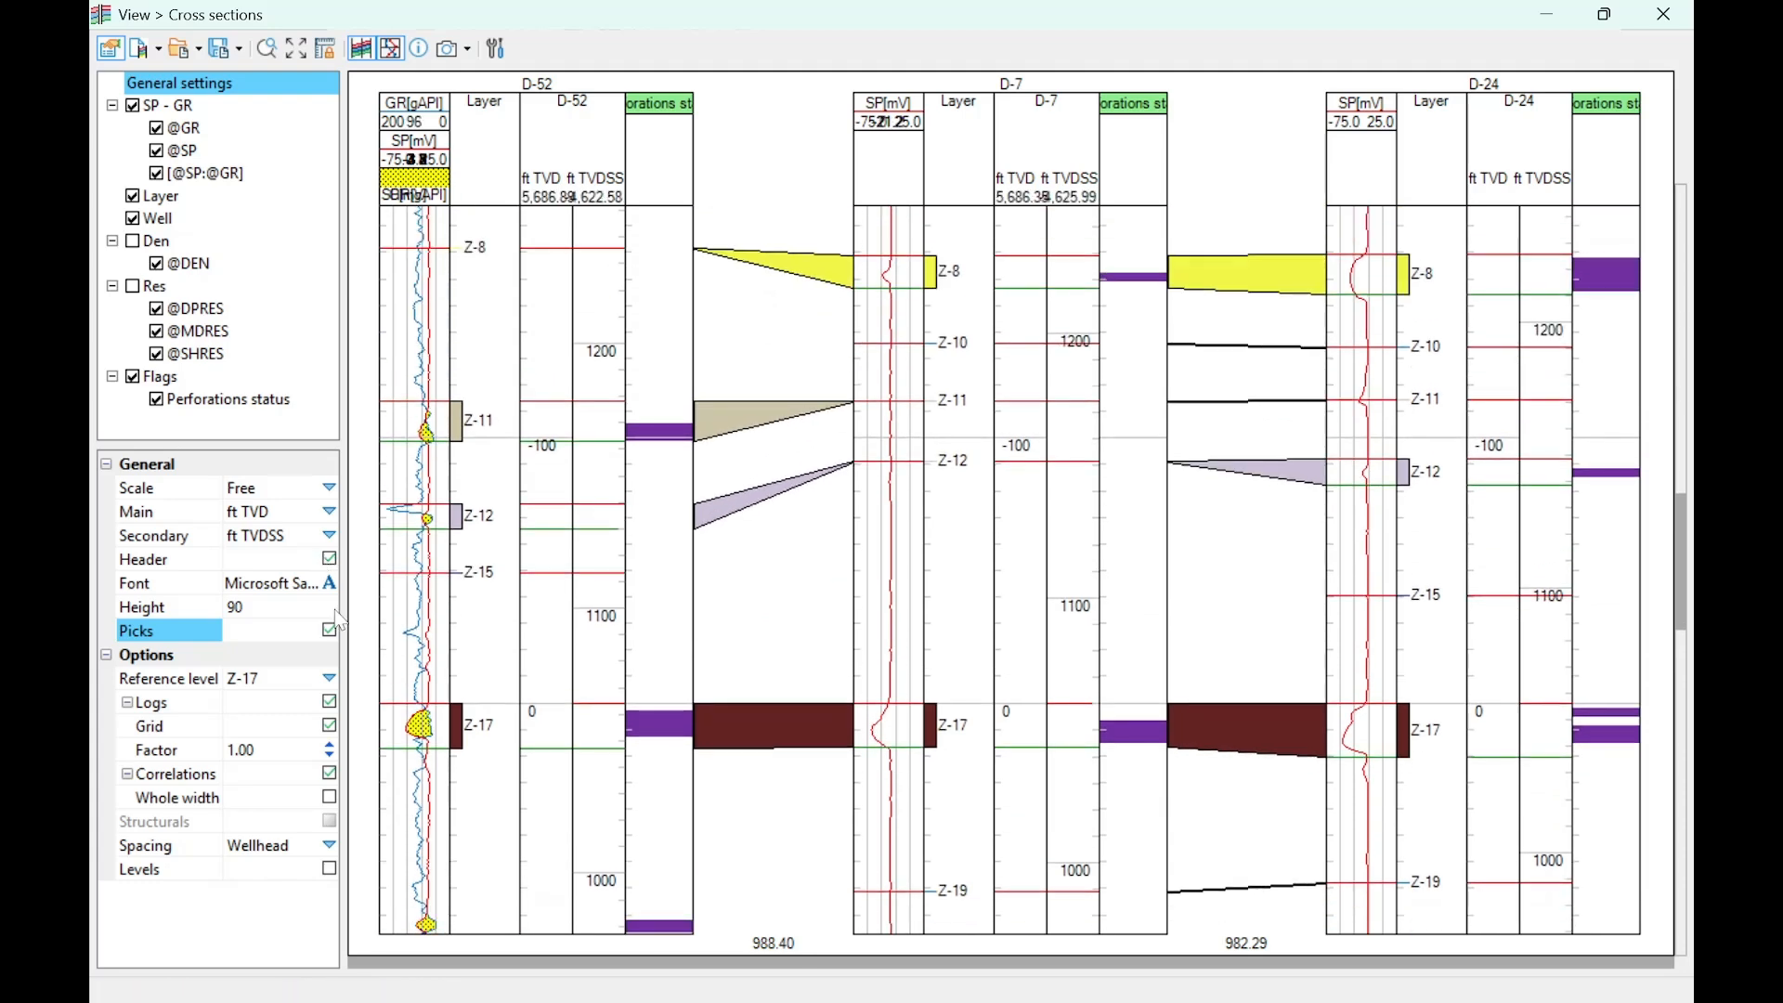
Step: Hide the layer picks in the cross section
left_click(329, 631)
scroll(760, 635, "down", 5)
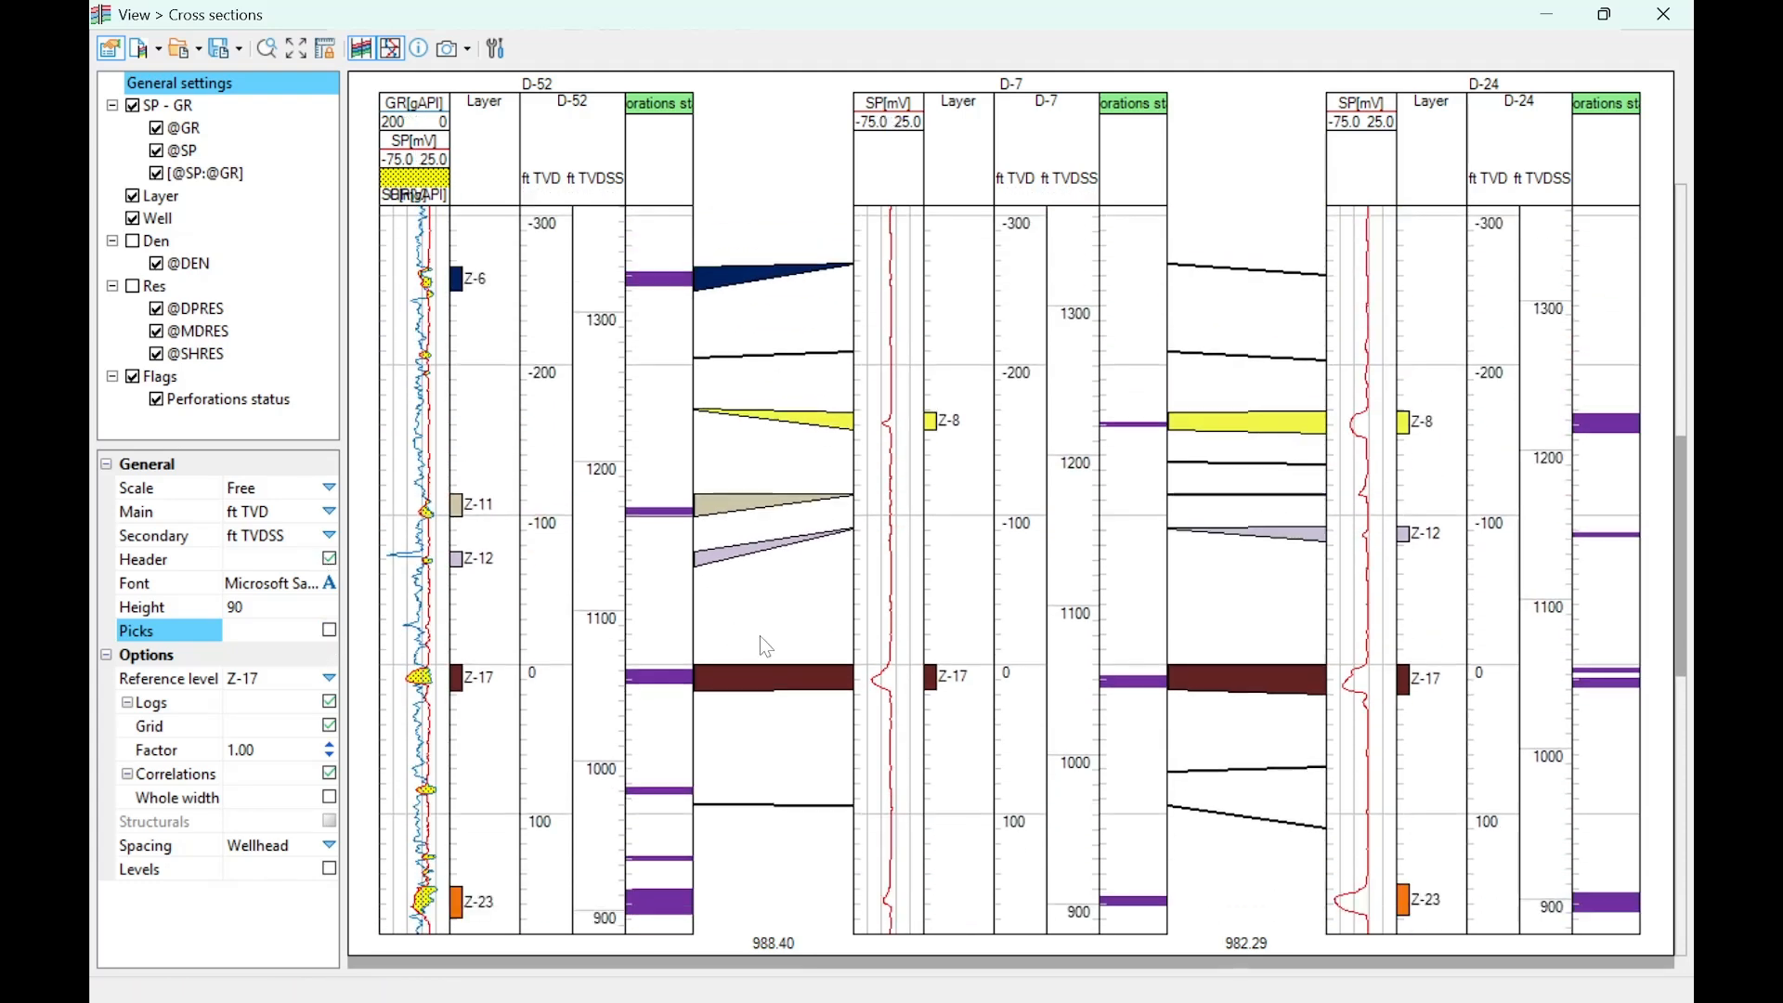
scroll(841, 569, "down", 1)
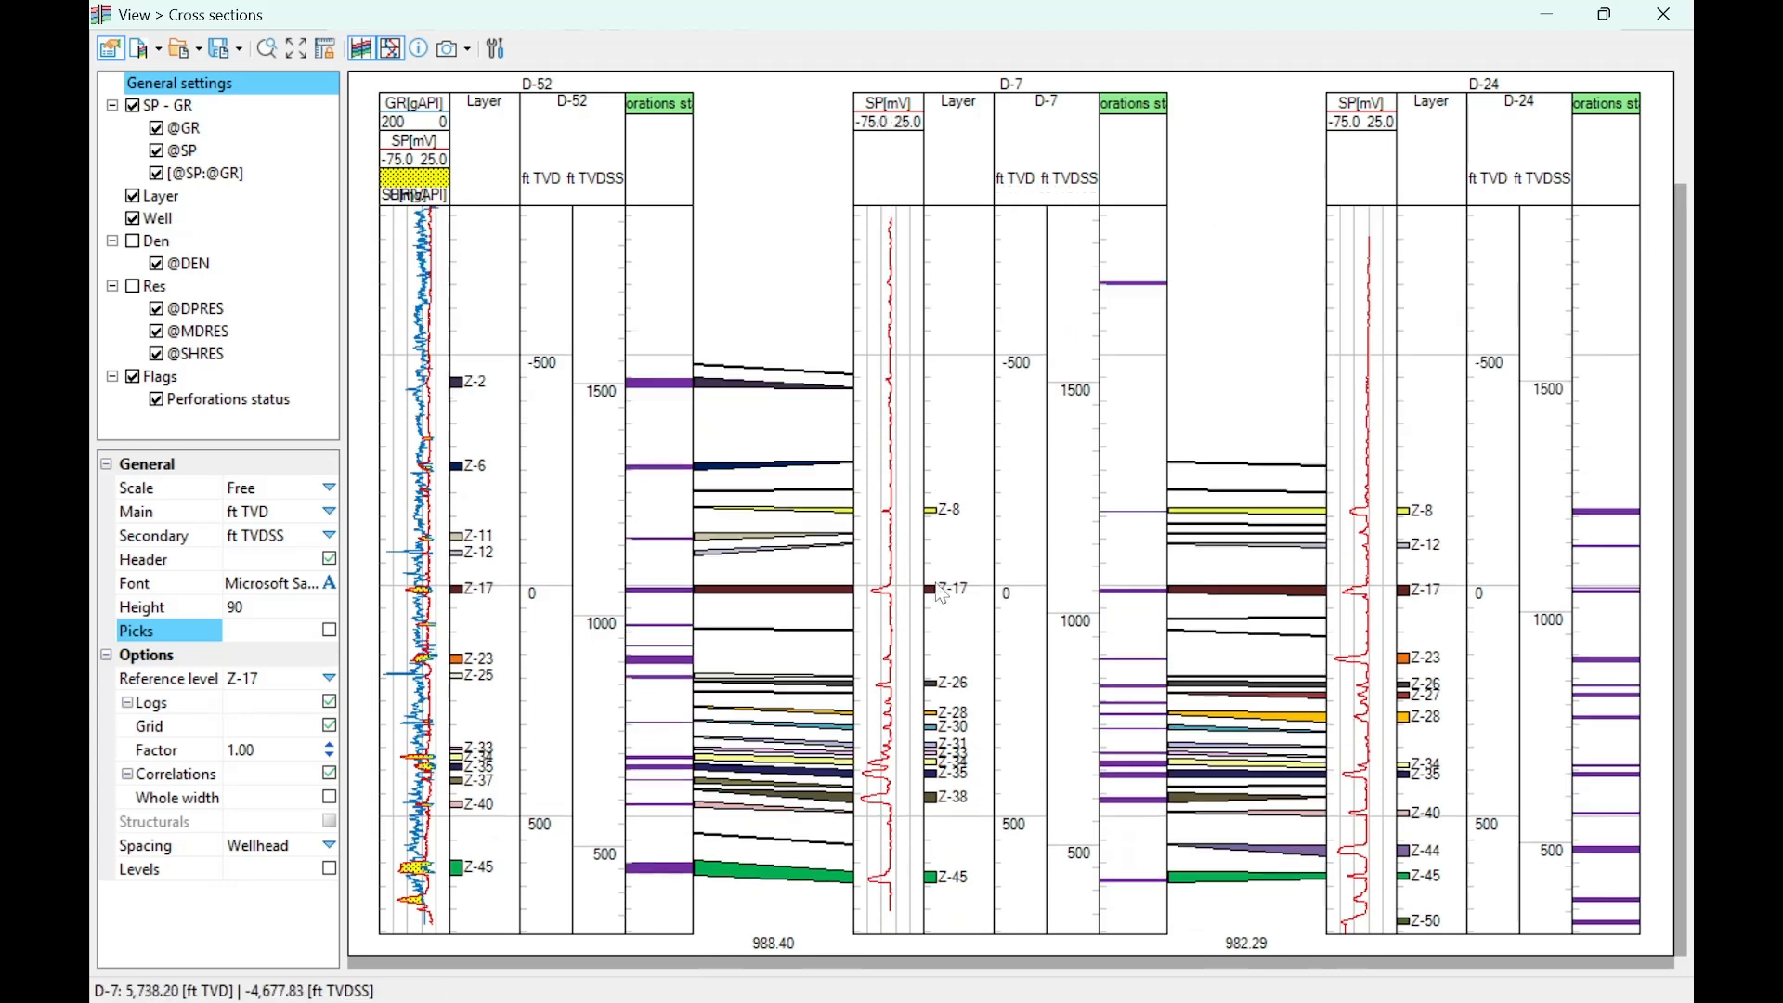